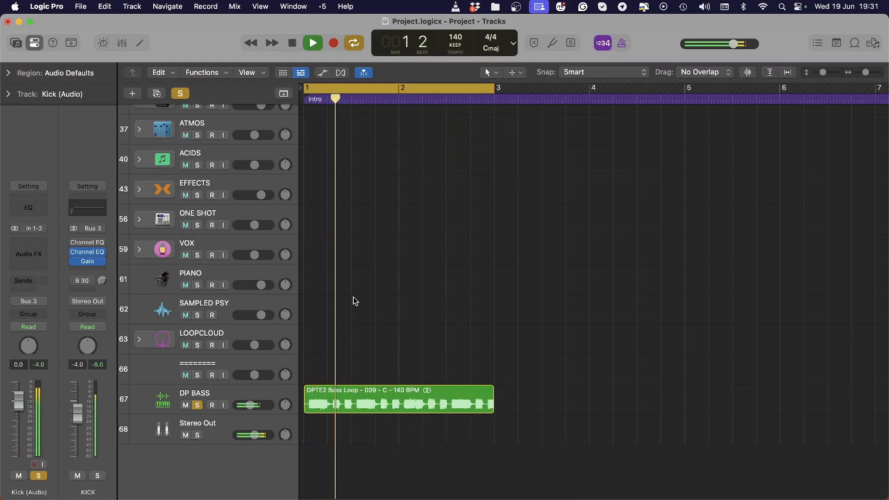
Duplicate the DP BASS track together with its bass loop region at bar 1 and mute the duplicate.
key(space)
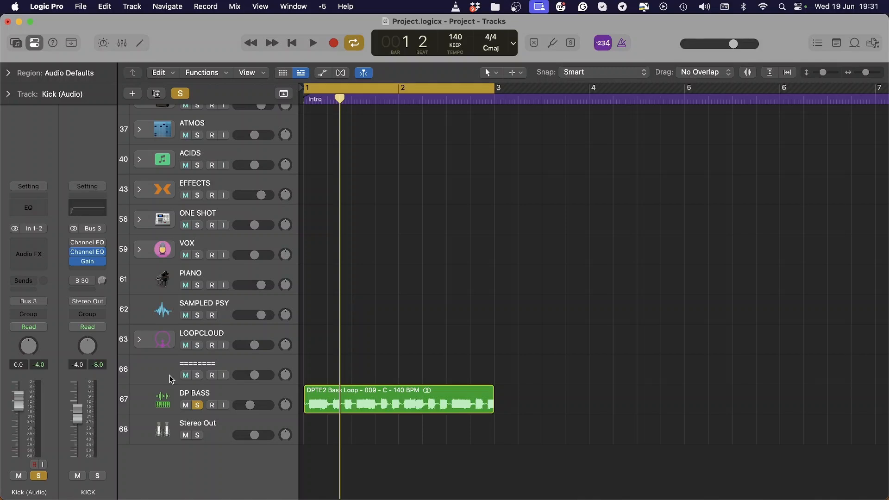
click(186, 397)
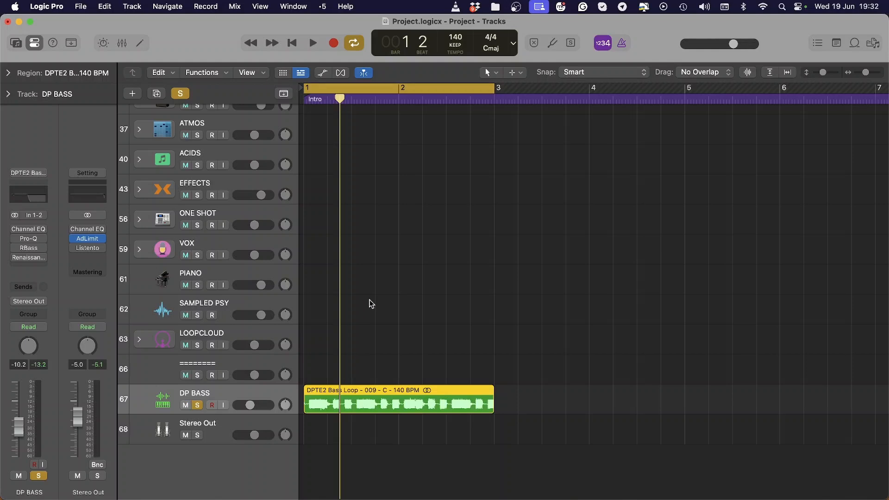
key(super+d)
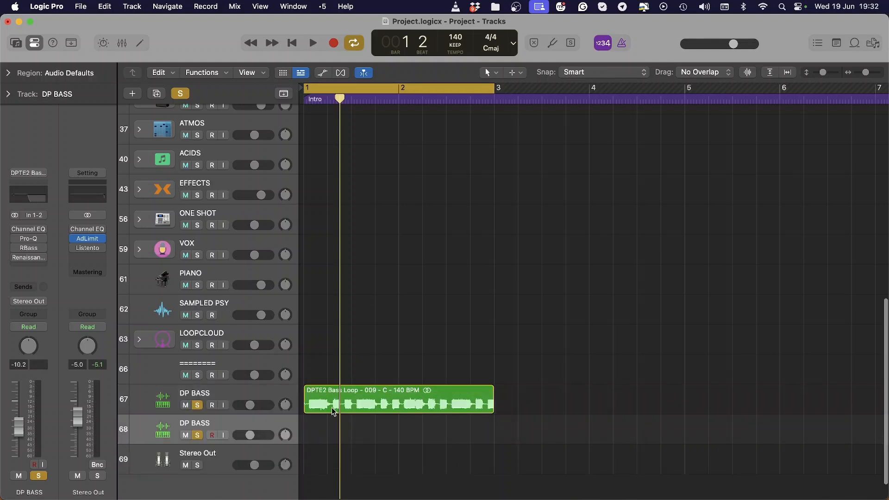
drag(334, 411, 333, 434)
click(185, 435)
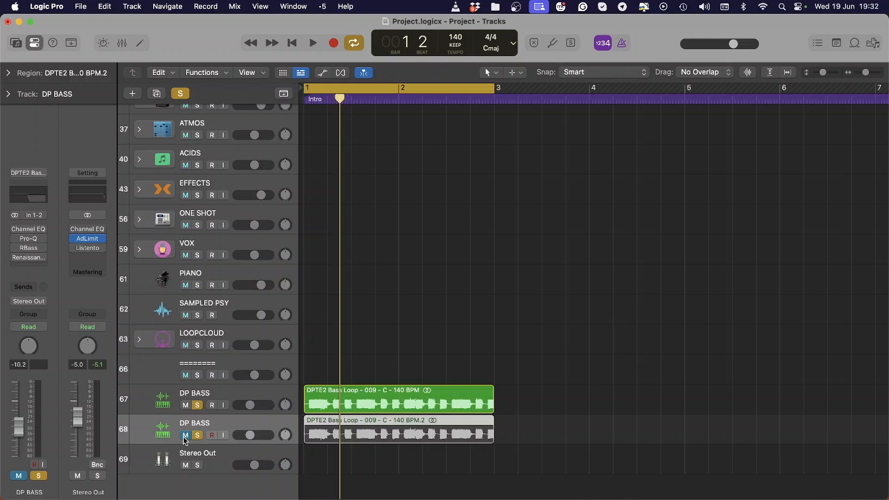
Rename the muted duplicate bass track to DP MID.
double_click(219, 425)
key(BackSpace)
key(BackSpace)
key(BackSpace)
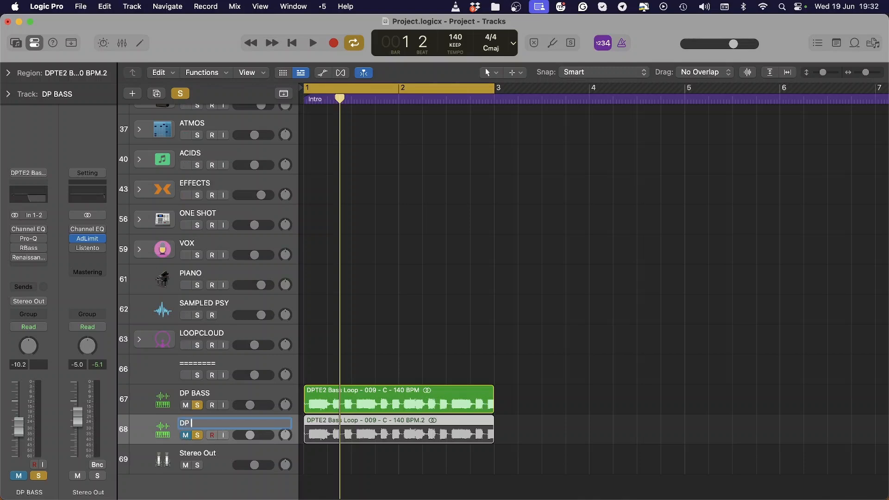
text(MID)
key(Return)
Rename the original DP BASS track to DP SUB.
double_click(211, 393)
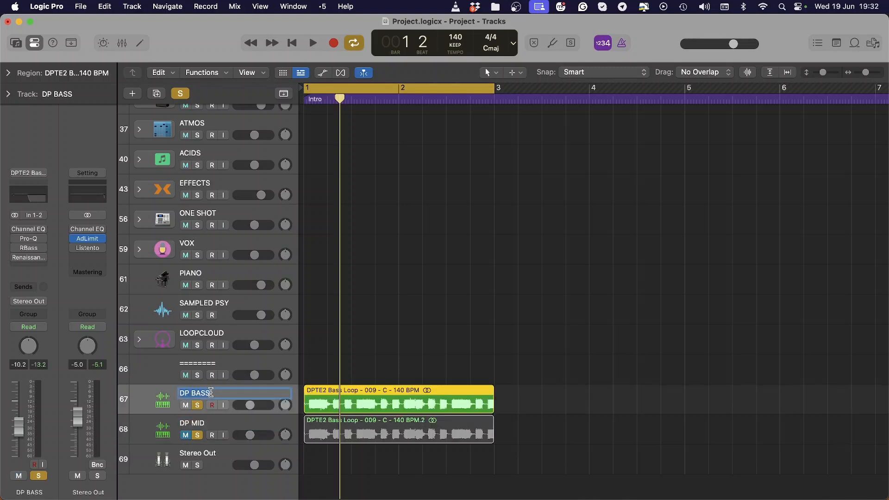
key(BackSpace)
key(BackSpace)
key(BackSpace)
key(BackSpace)
text(SUB)
key(Return)
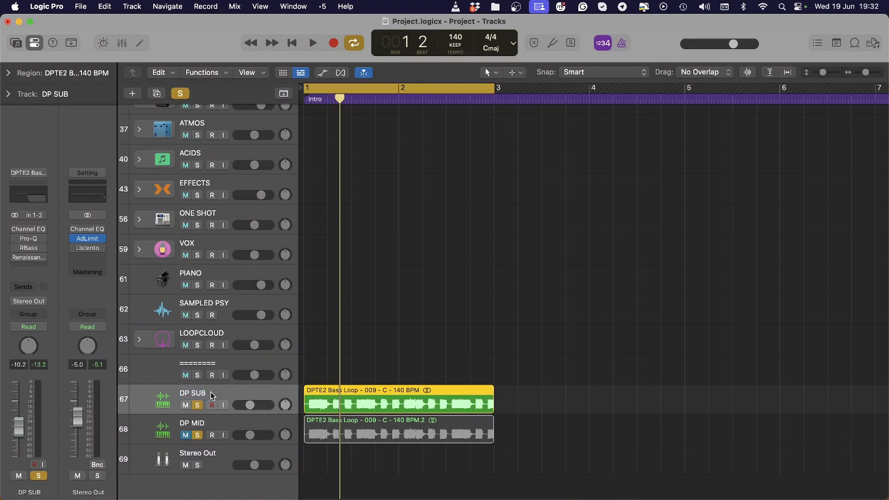
Turn on the Channel EQ on the DP SUB track and open its settings.
click(193, 426)
click(218, 399)
mouse_move(46, 232)
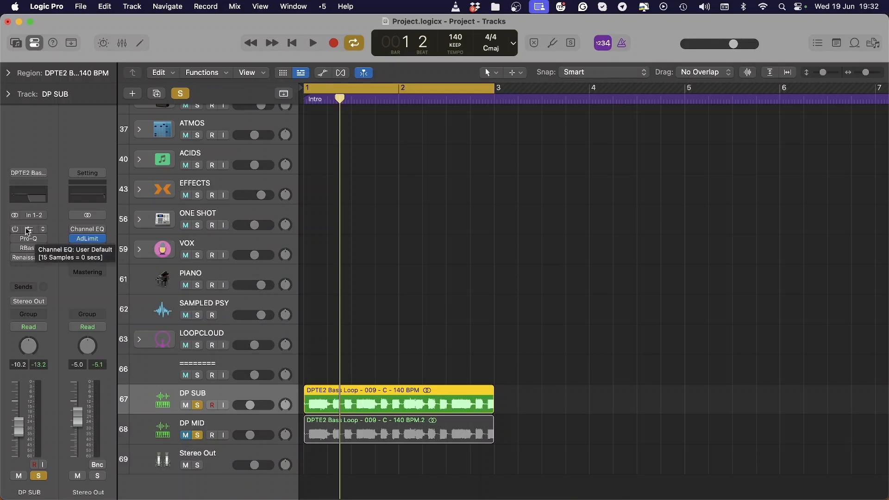
click(28, 229)
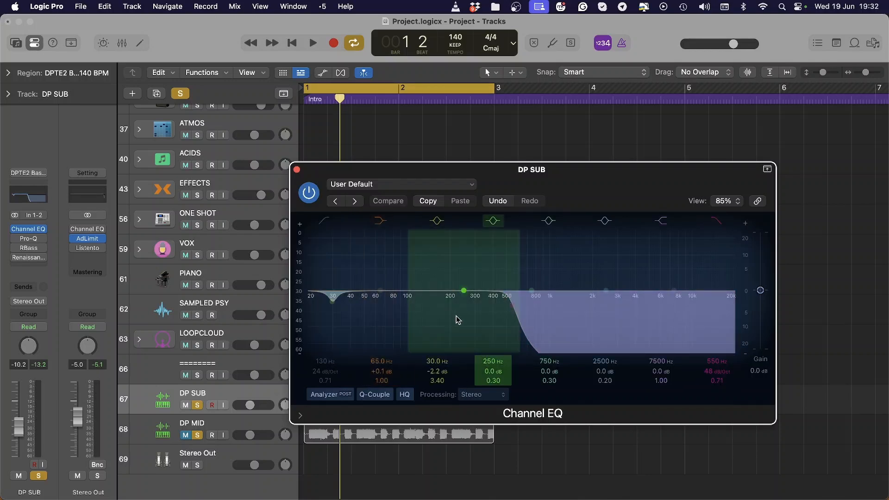
click(296, 170)
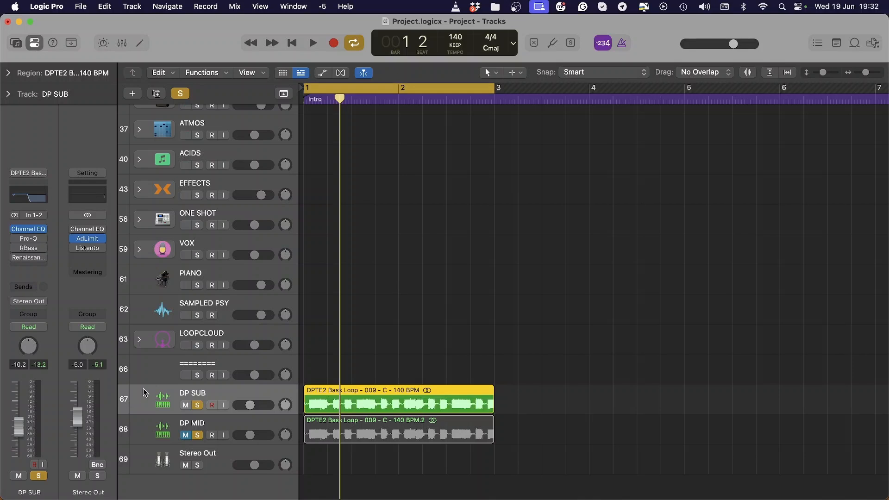
click(14, 229)
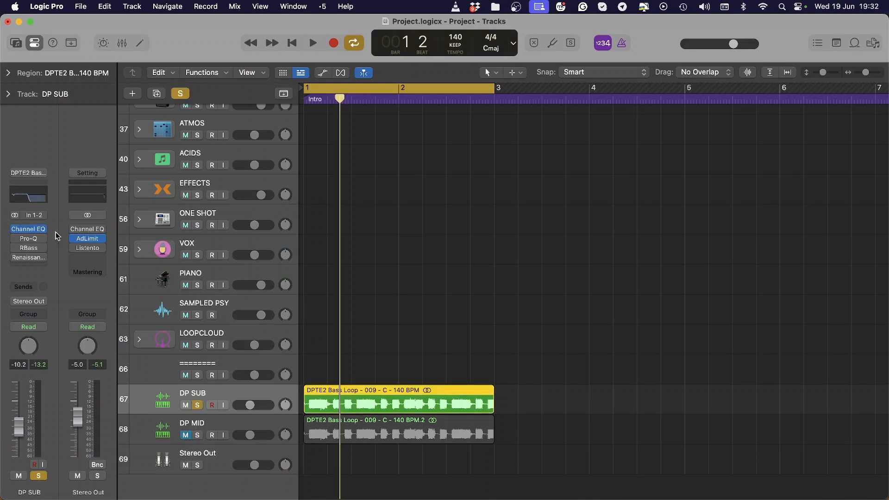
click(32, 232)
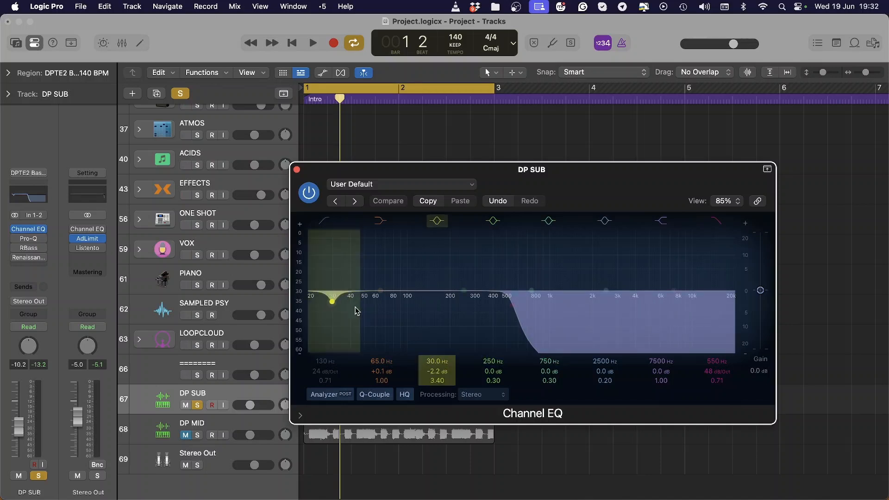
Play the loop with the Channel EQ high cut opened to 20000 Hz and compare it with the saved setting.
drag(512, 312, 766, 312)
key(space)
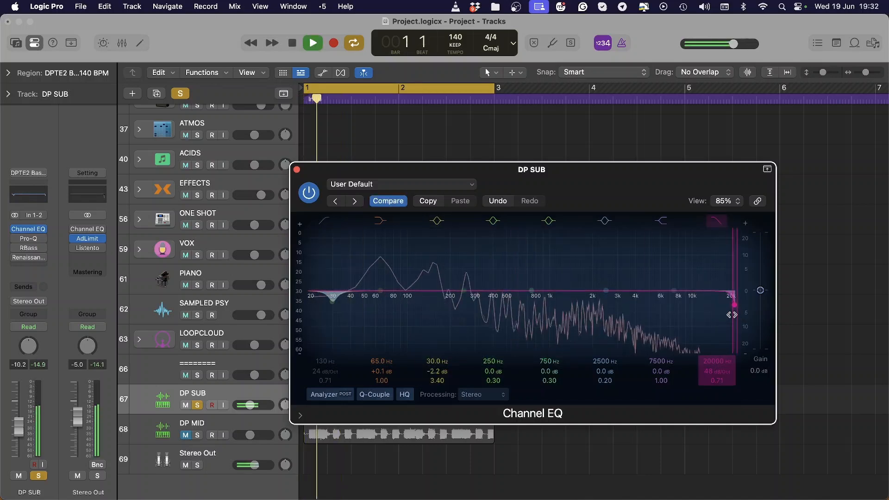
click(389, 202)
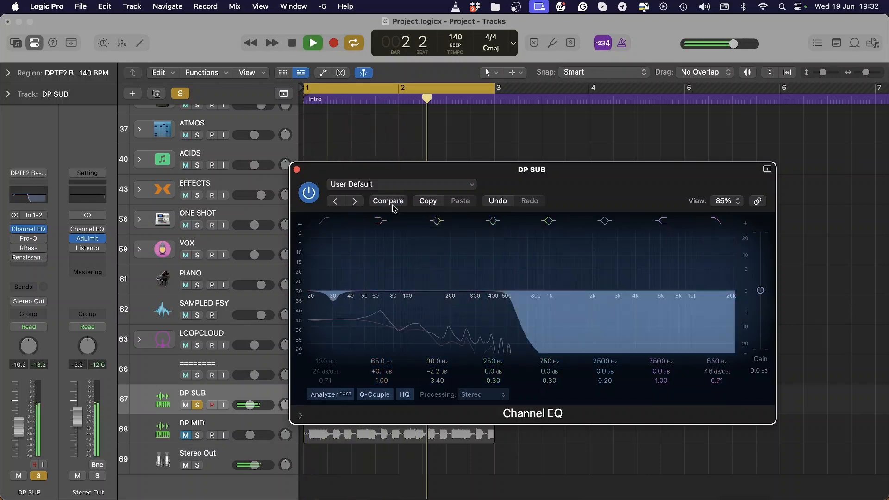
drag(512, 305, 727, 322)
key(space)
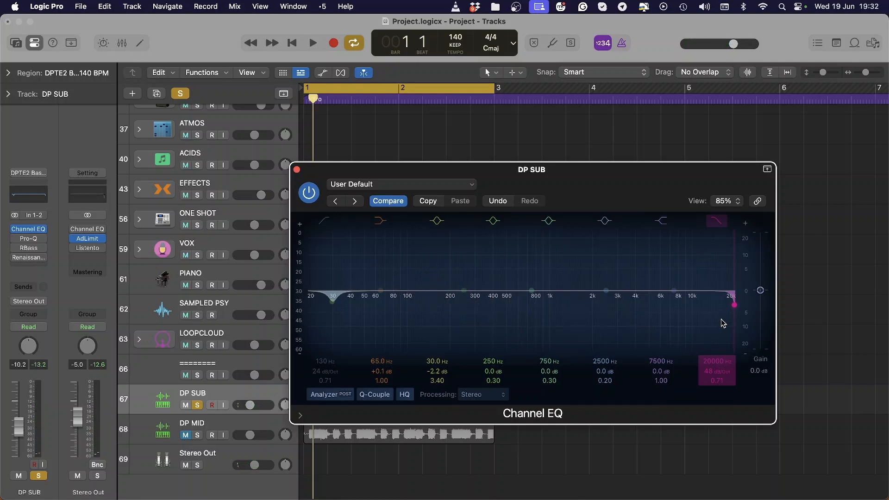
Lower the DP SUB high cut to 515 Hz during playback and take the track out of solo.
key(space)
drag(723, 323, 504, 319)
click(197, 406)
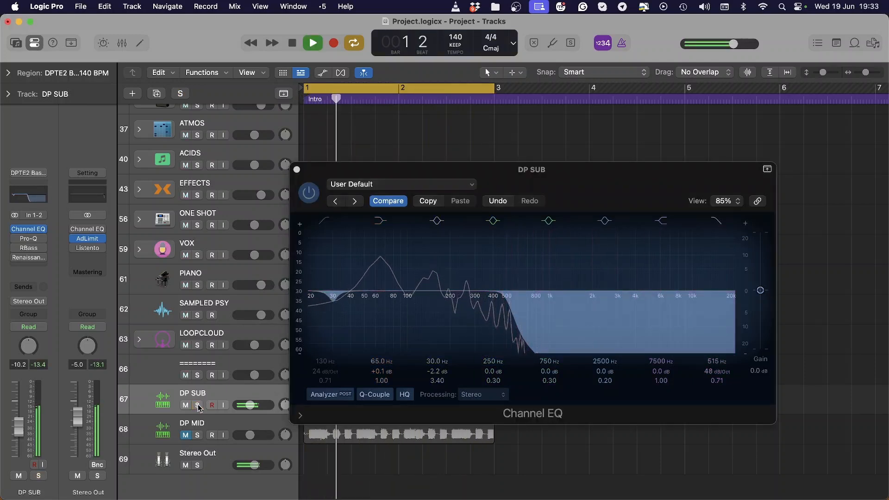
Try the DP SUB high cut at 306 Hz, and set it to 535 Hz with a Q of 0.75 during playback.
drag(507, 319, 476, 321)
key(space)
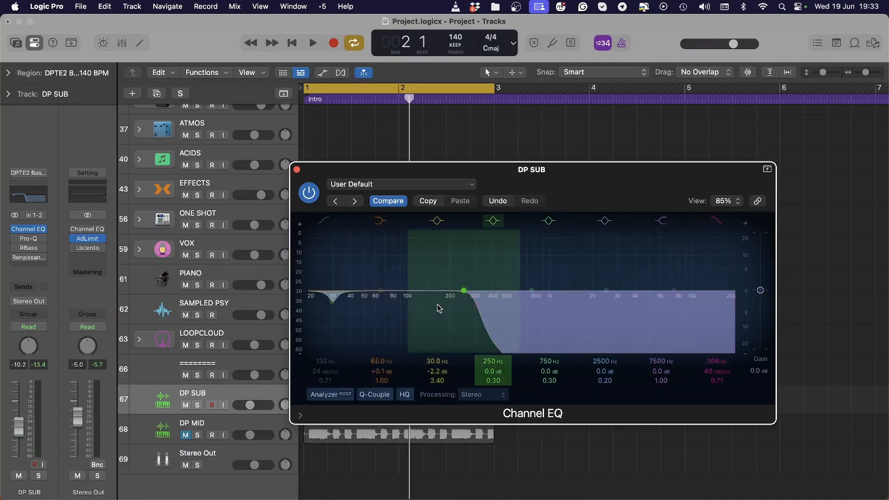
key(space)
drag(475, 320, 510, 321)
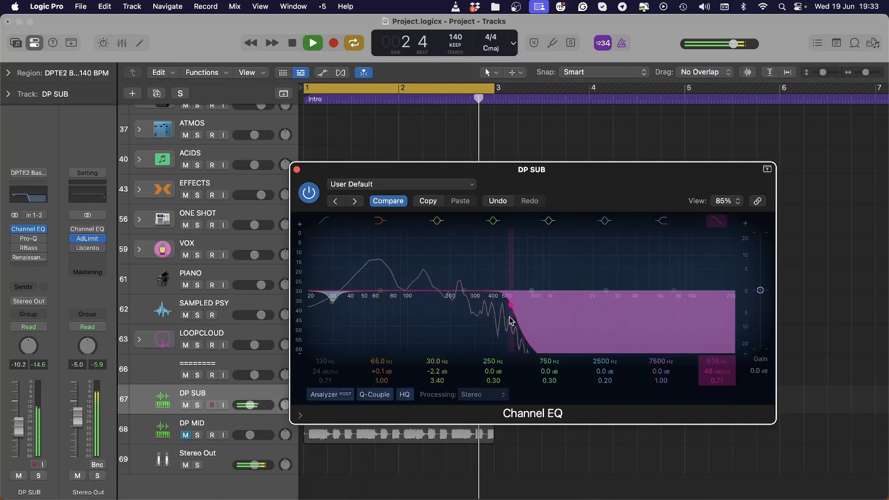
scroll(511, 321, down, 3)
scroll(511, 320, up, 4)
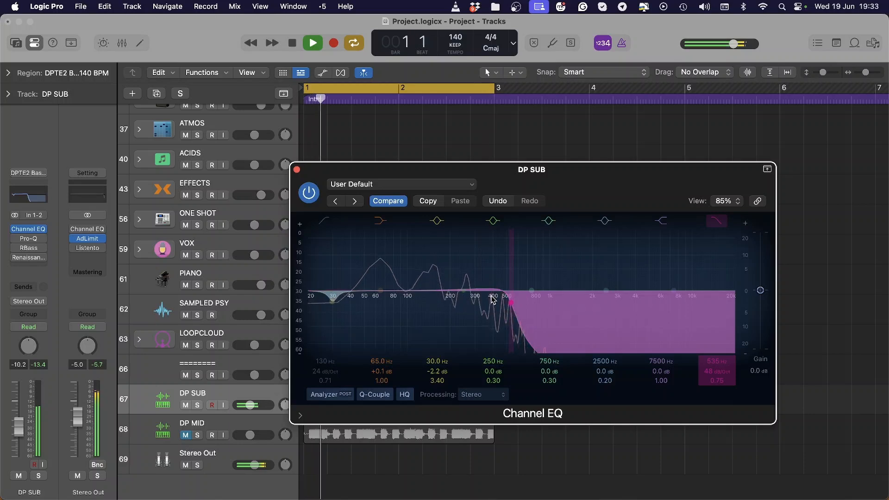
Set the Channel EQ's 250 Hz band to 254 Hz at -0.2 dB and the 30 Hz band to 30.2 Hz at -5.0 dB.
drag(484, 285, 464, 289)
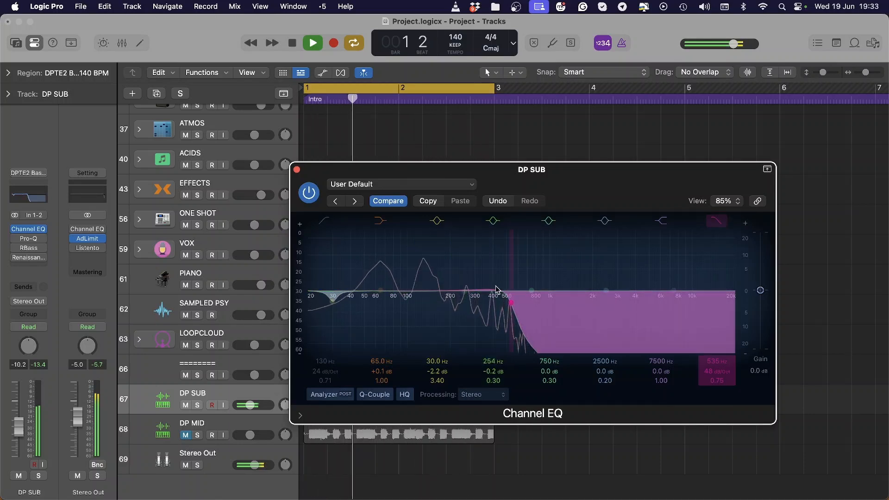
key(space)
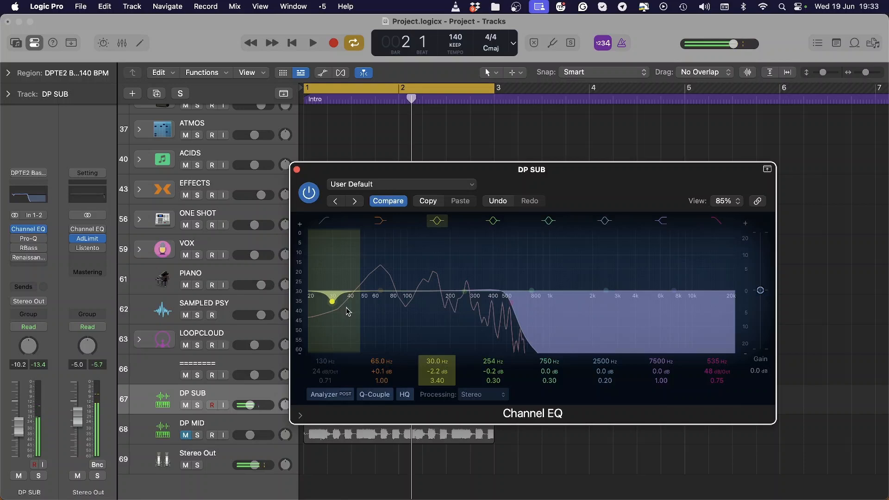
drag(333, 304, 335, 316)
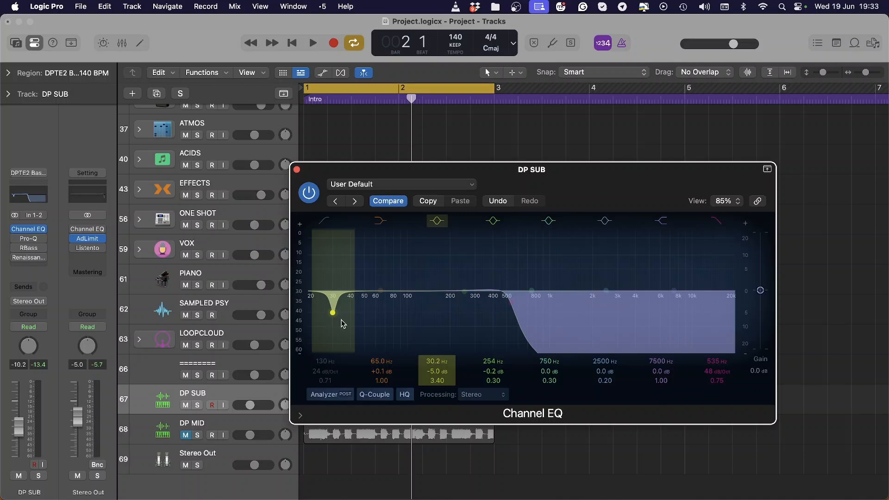
Play the loop to compare the edited DP SUB equalizer curve with its saved settings.
key(space)
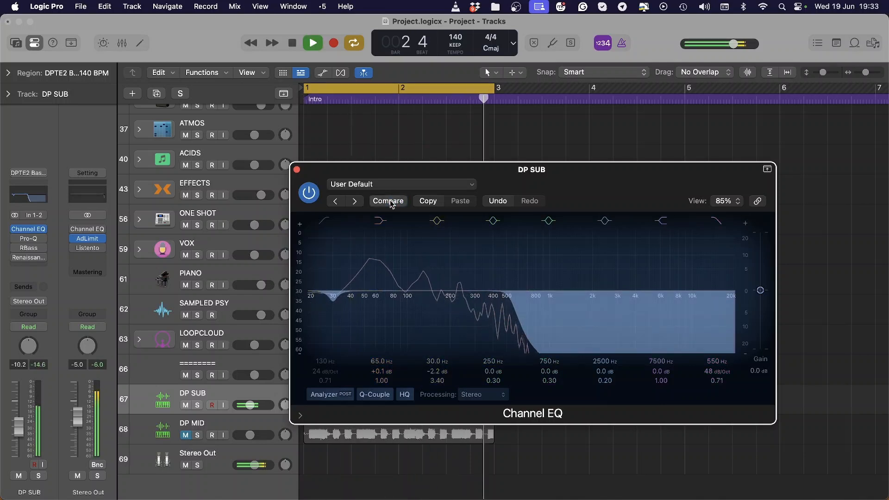
key(space)
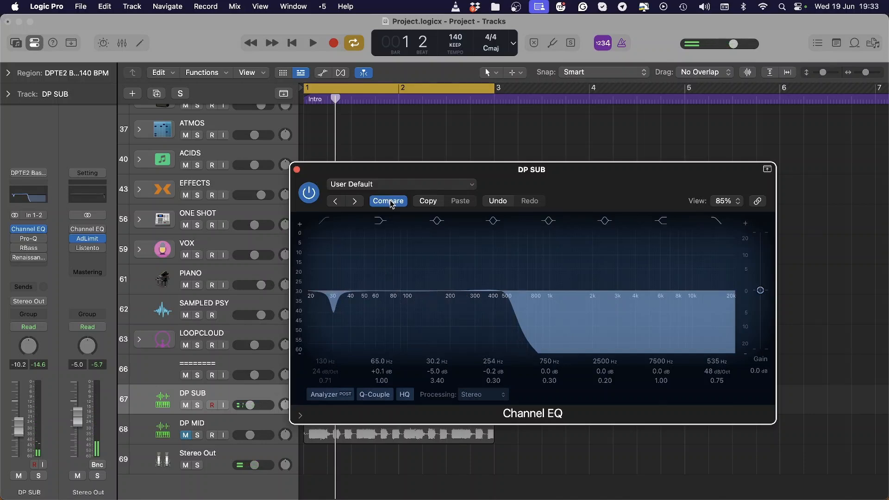
key(space)
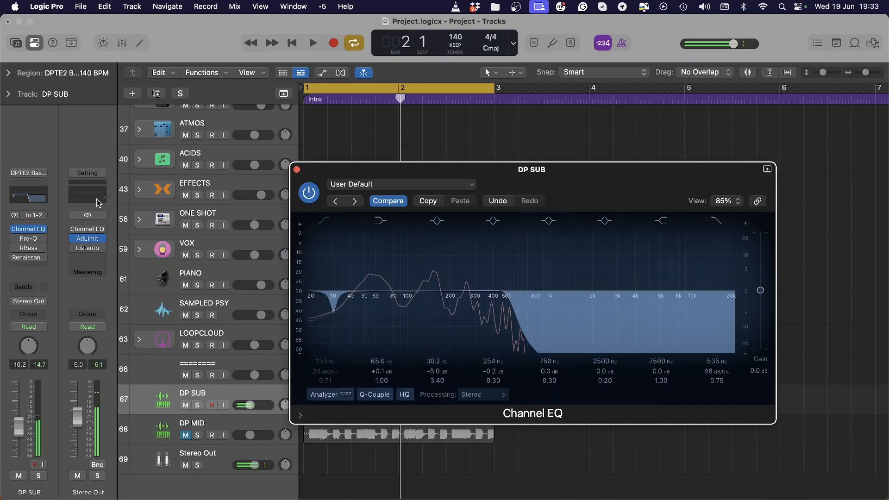
Enable Renaissance Axx on DP SUB and set its gain to -4.0 and threshold to -6.1.
click(29, 259)
key(space)
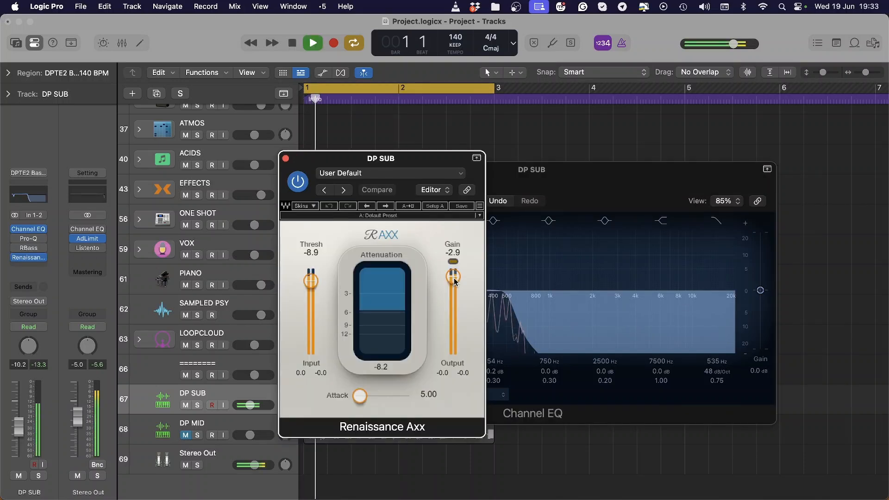
drag(454, 282, 455, 286)
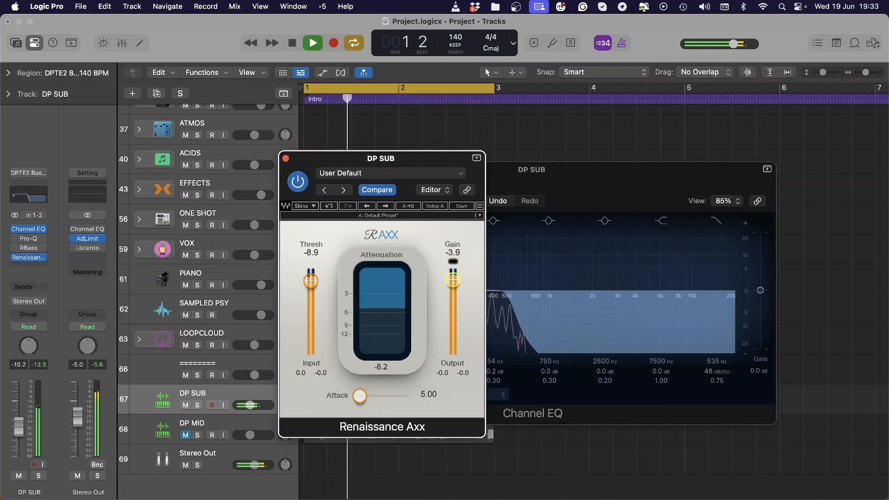
key(space)
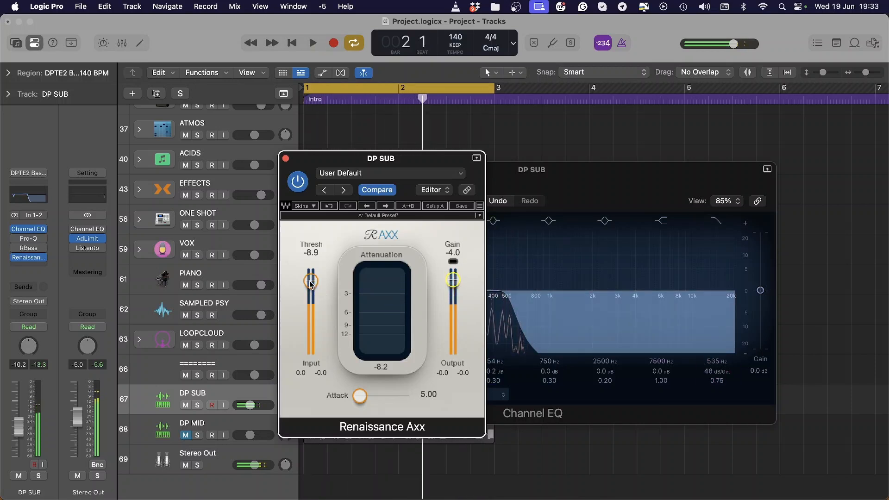
drag(310, 281, 311, 277)
key(space)
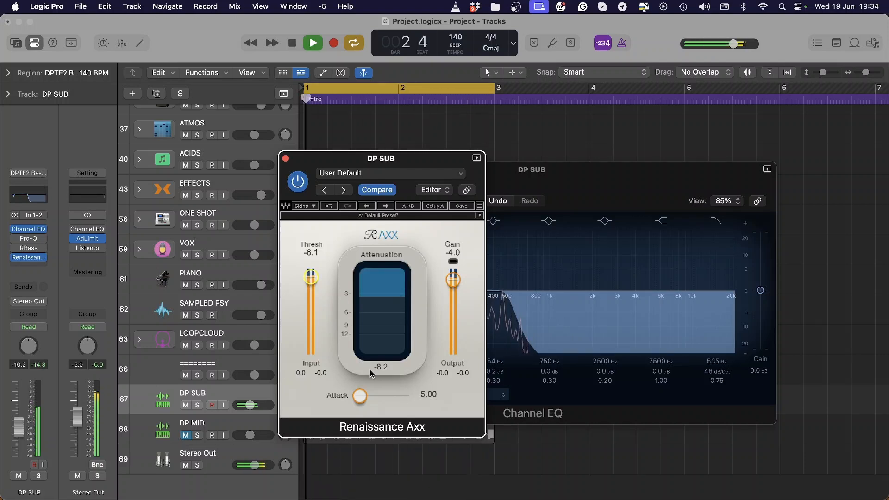
Play the processed DP SUB loop with the plug-in windows hidden.
key(v)
mouse_move(2, 252)
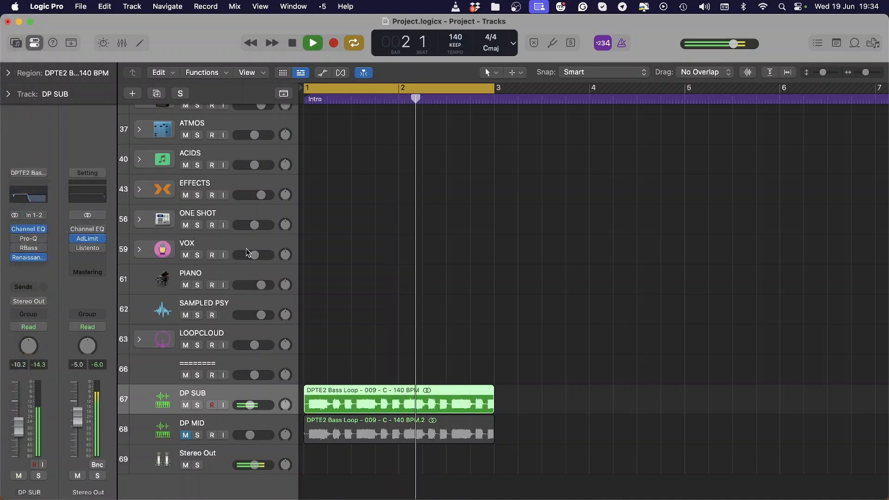
key(space)
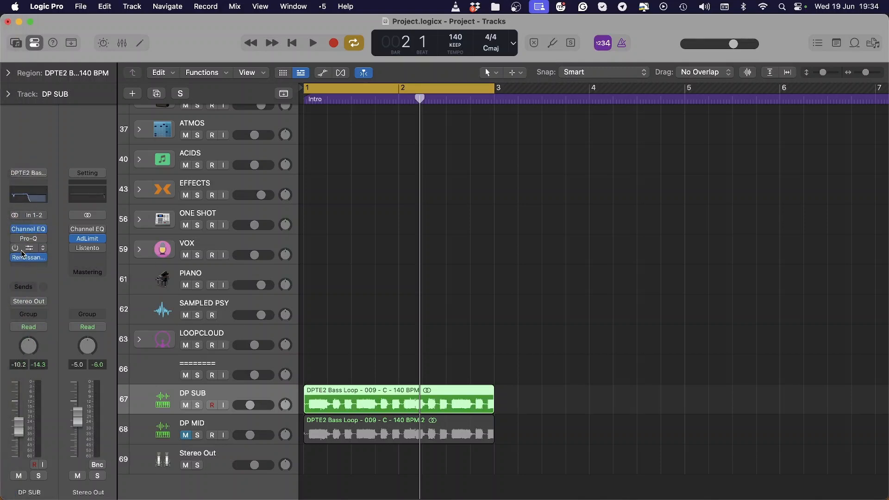
key(space)
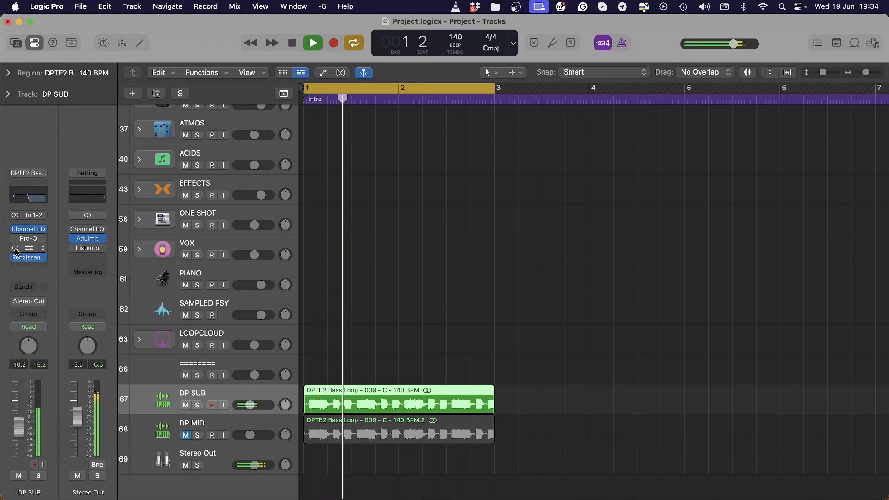
Enable RBass on DP SUB and lower its output gain while the loop plays.
key(v)
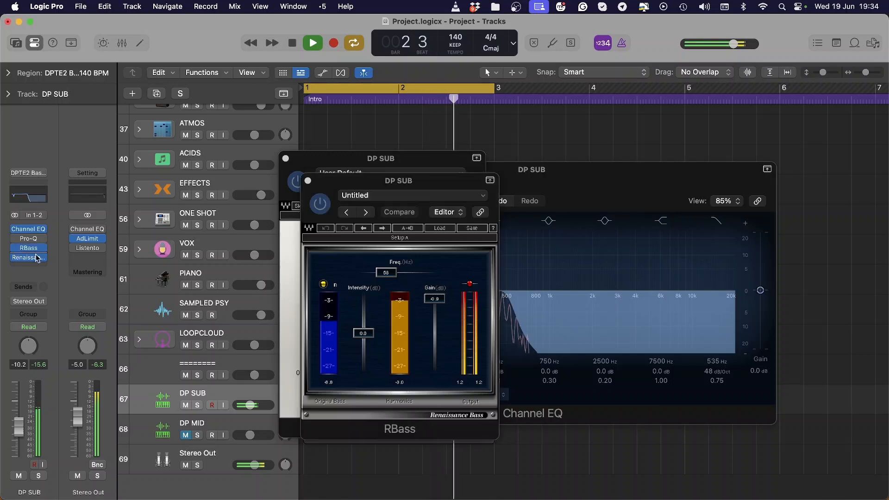
click(15, 248)
mouse_move(434, 299)
mouse_down()
mouse_move(435, 311)
mouse_move(444, 308)
mouse_up()
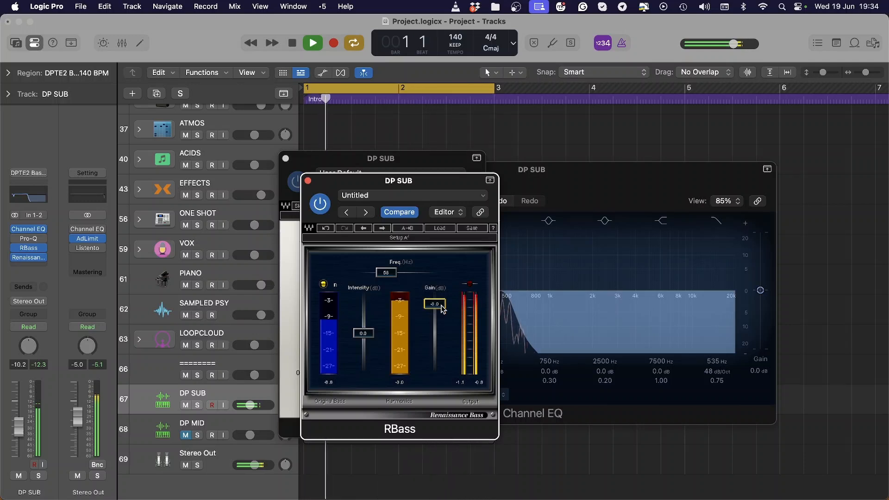
key(space)
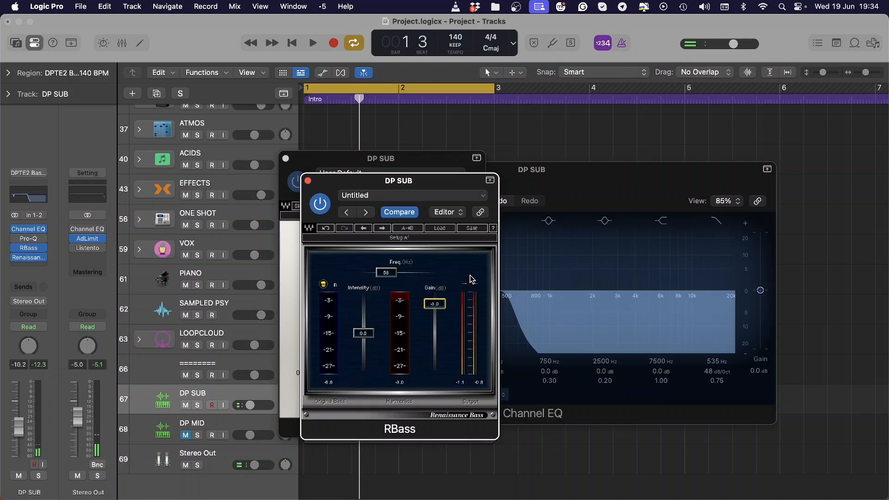
Set the RBass frequency on DP SUB to 60 Hz, fine-tune its gain, and audition the track in solo while the loop plays.
key(space)
drag(435, 307, 434, 303)
mouse_move(389, 274)
mouse_down()
mouse_move(427, 274)
mouse_move(387, 272)
mouse_up()
key(s)
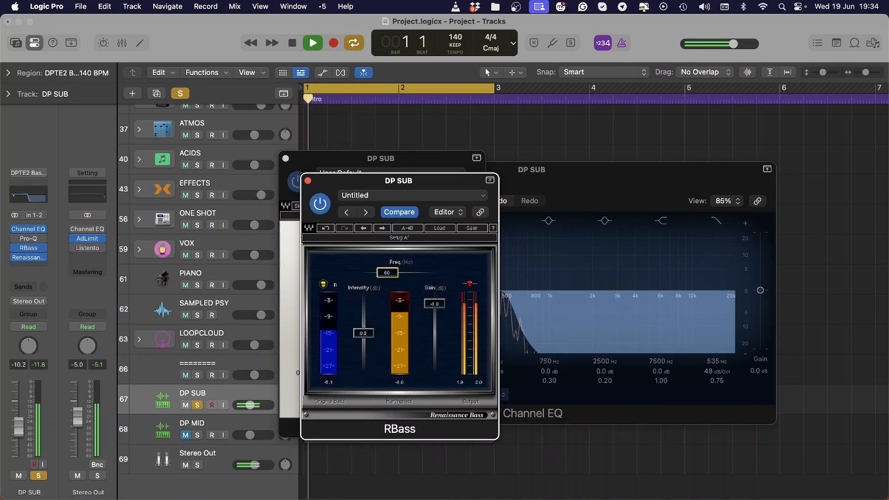
click(469, 284)
click(198, 406)
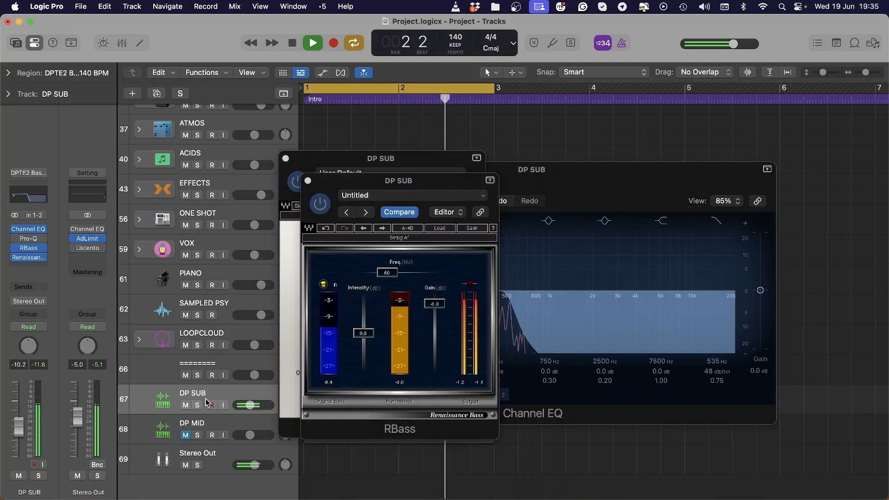
Lower the Channel EQ high cut on DP SUB to 436 Hz and set its 254 Hz band to -0.4 dB.
click(533, 312)
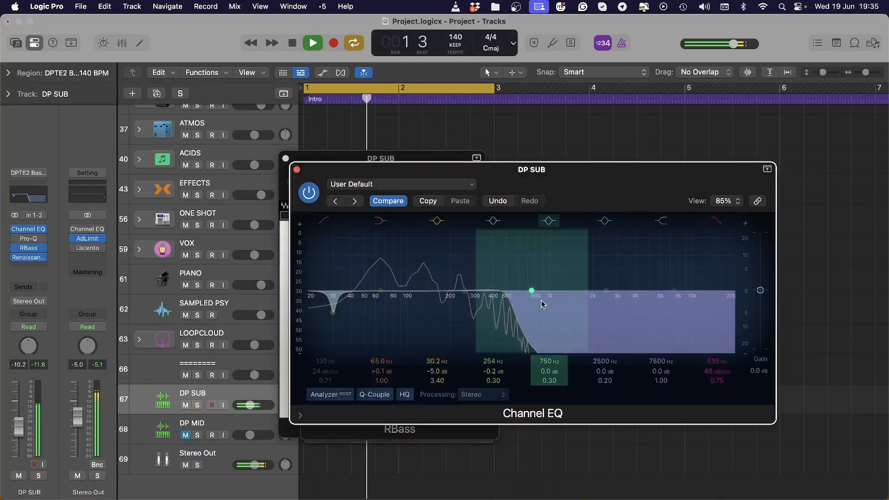
drag(532, 311, 496, 317)
drag(468, 290, 469, 292)
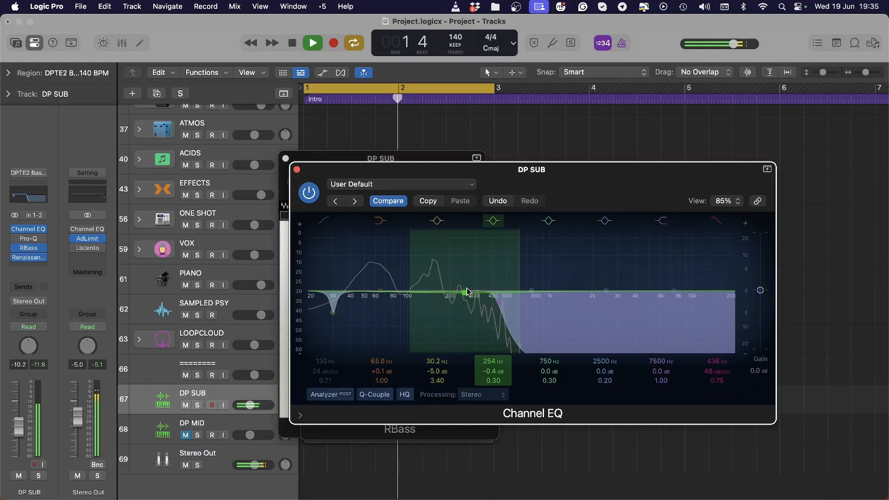
key(space)
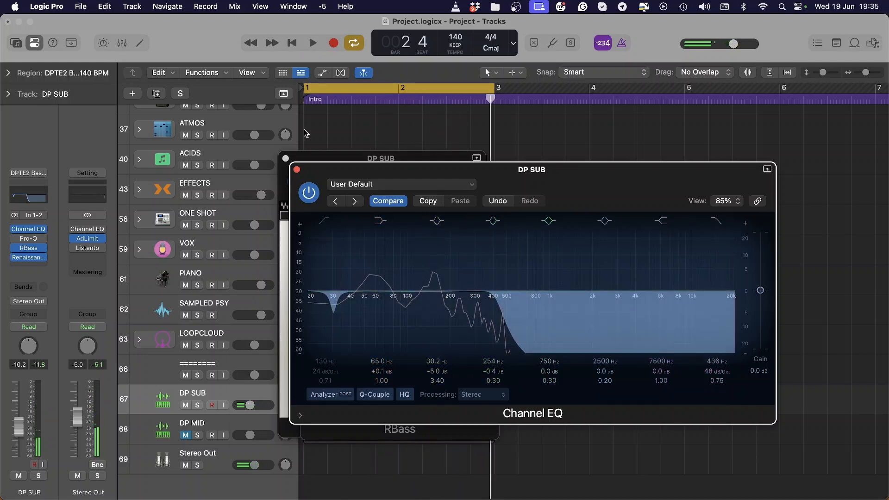
Play the DP SUB loop with Pro-Q's Bass Balancer preset on screen, bypass that Pro-Q, and stop playback.
key(v)
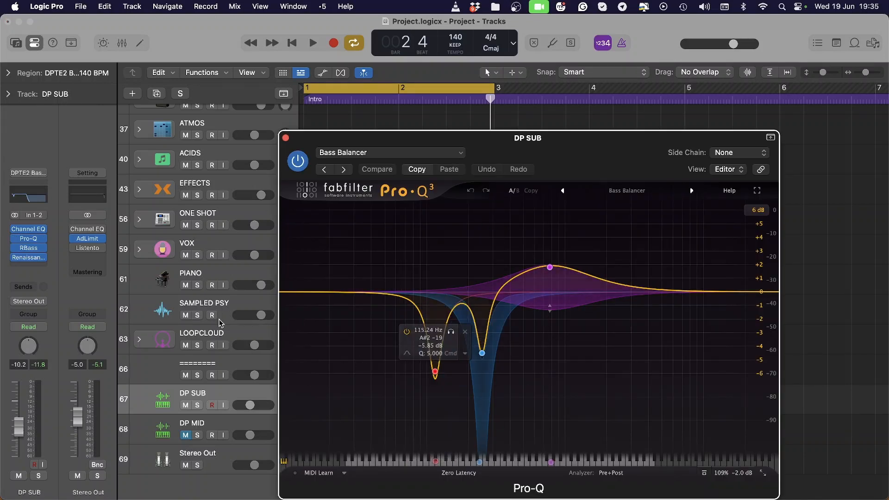
mouse_move(16, 239)
key(space)
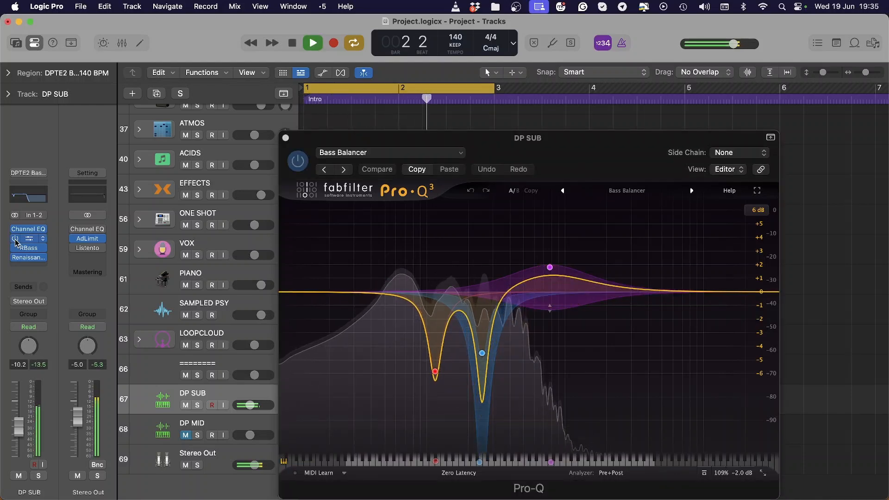
click(15, 239)
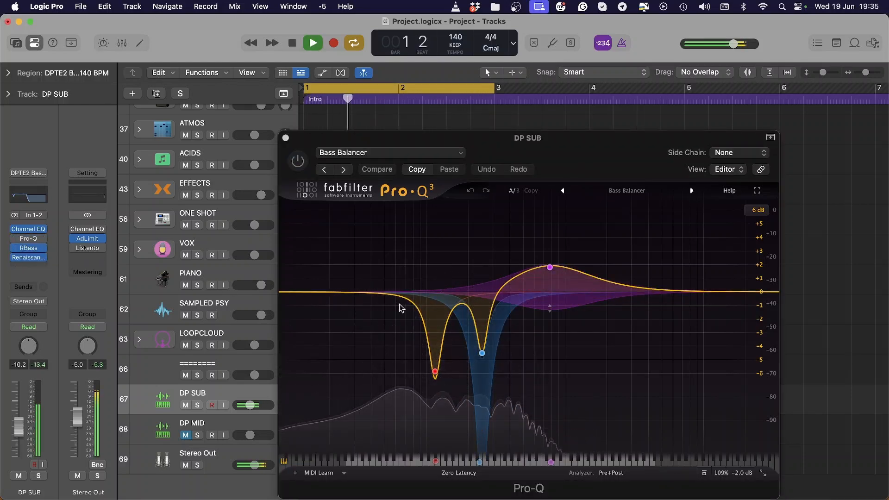
key(space)
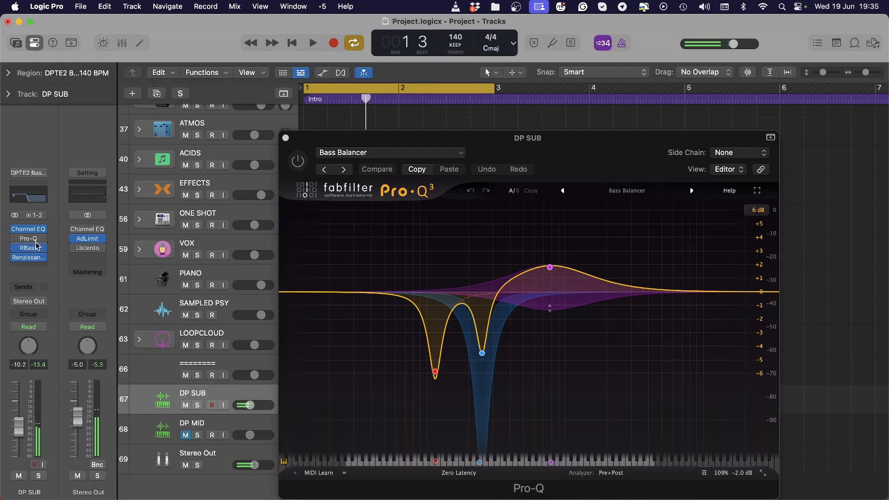
Insert a second stereo Pro-Q on DP SUB between the bypassed Pro-Q and RBass, and bring its whole window into view.
click(38, 247)
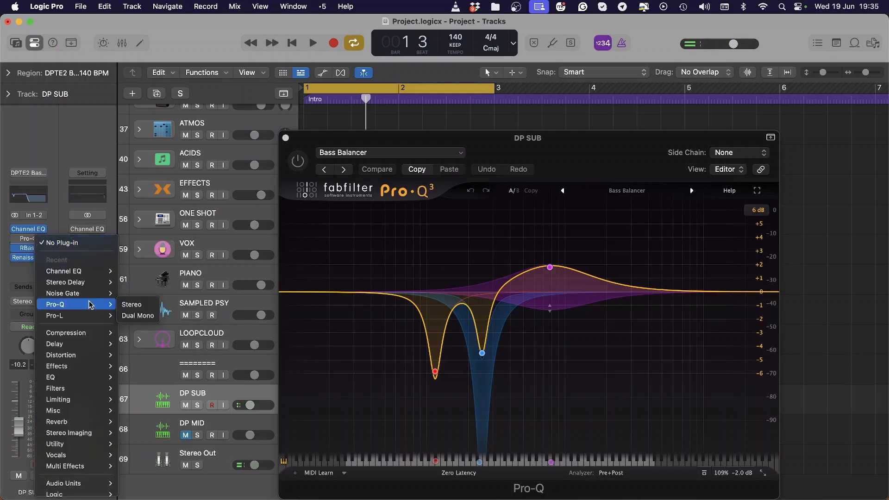
mouse_move(73, 306)
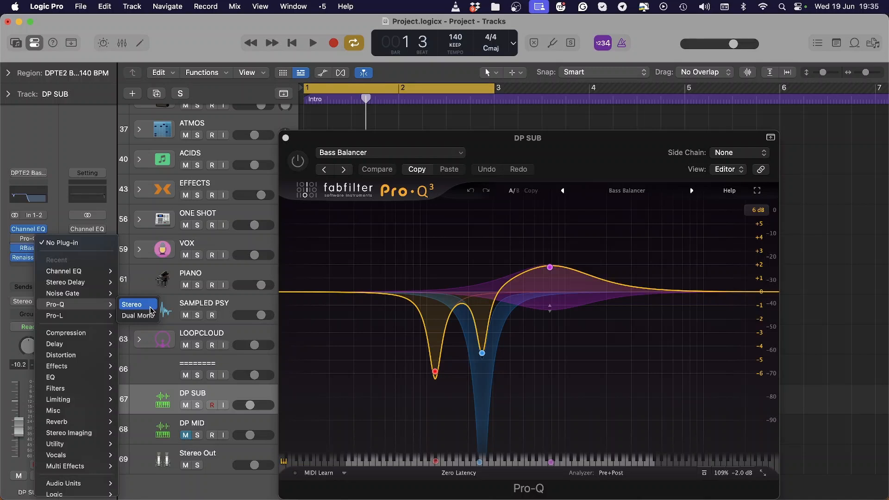
click(150, 308)
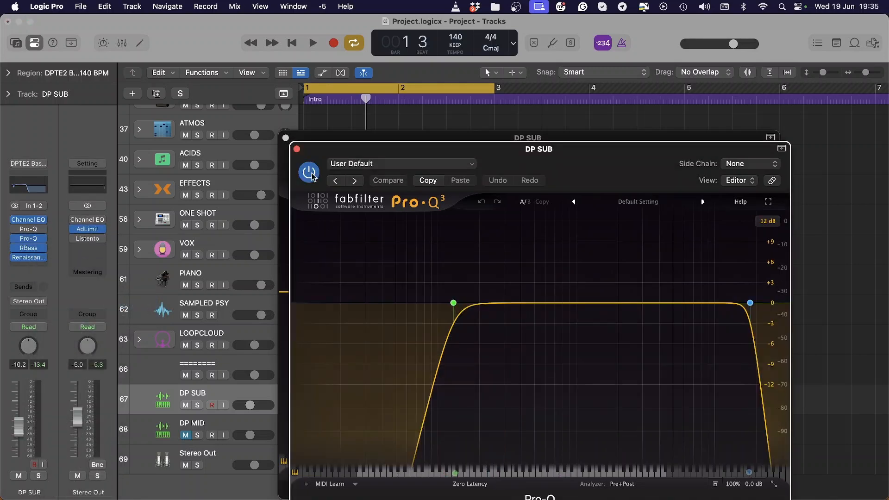
key(v)
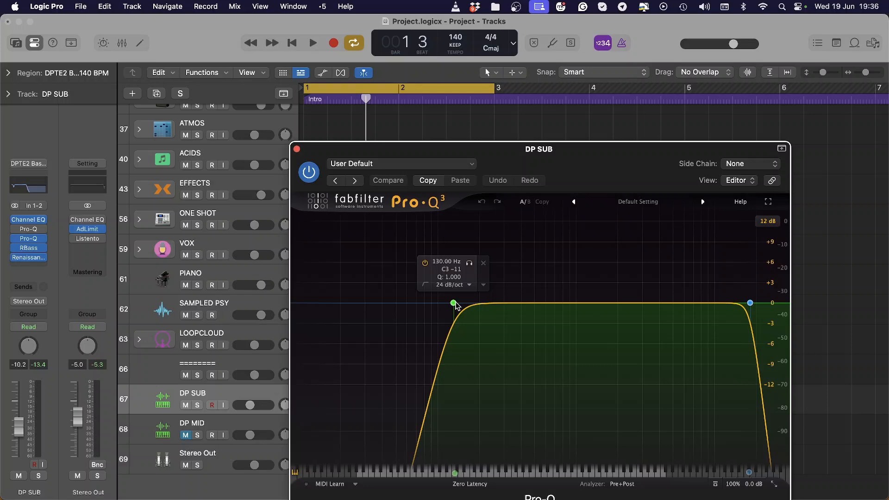
drag(423, 147, 365, 127)
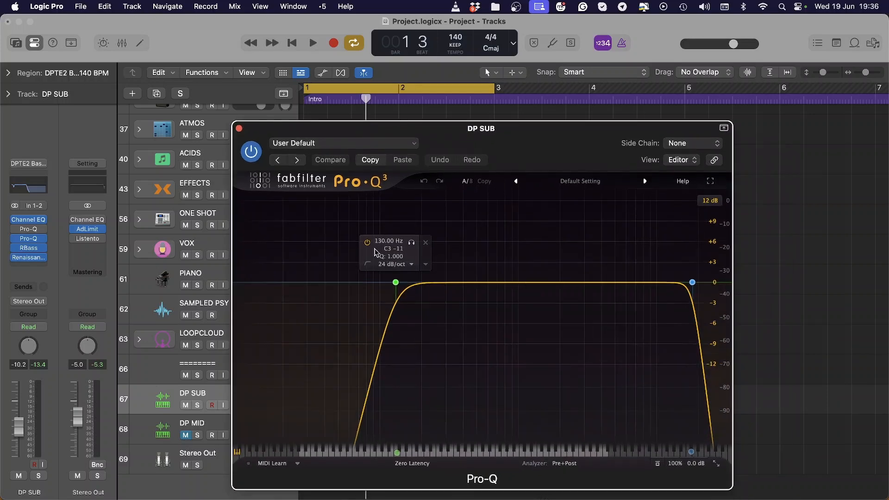
Disable the 130 Hz low-cut and 18000 Hz high-cut bands in the new Pro-Q and play the loop.
click(367, 242)
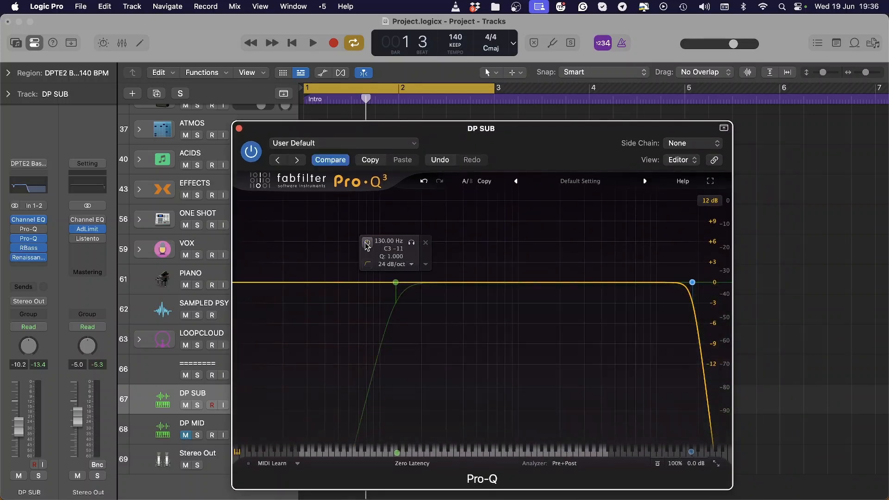
click(637, 243)
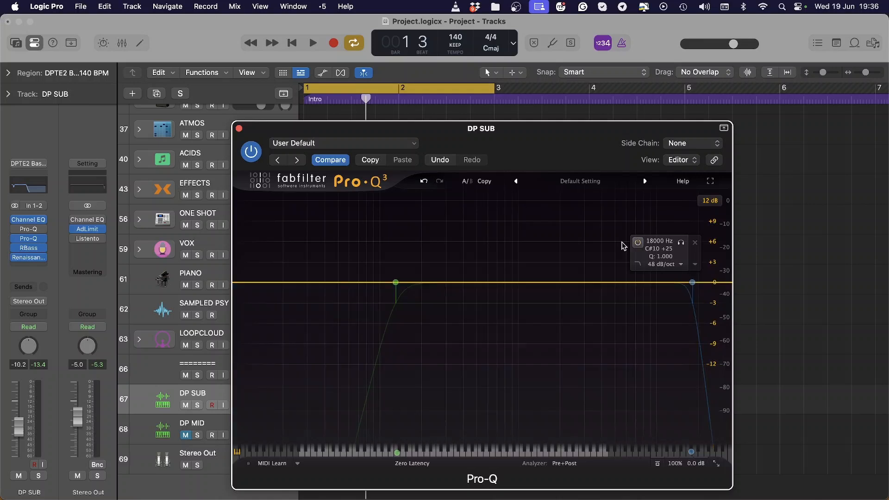
click(396, 283)
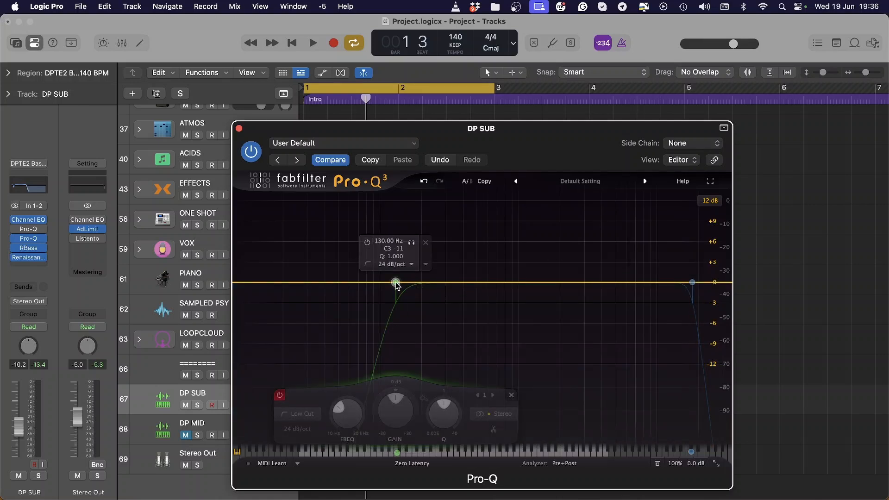
key(space)
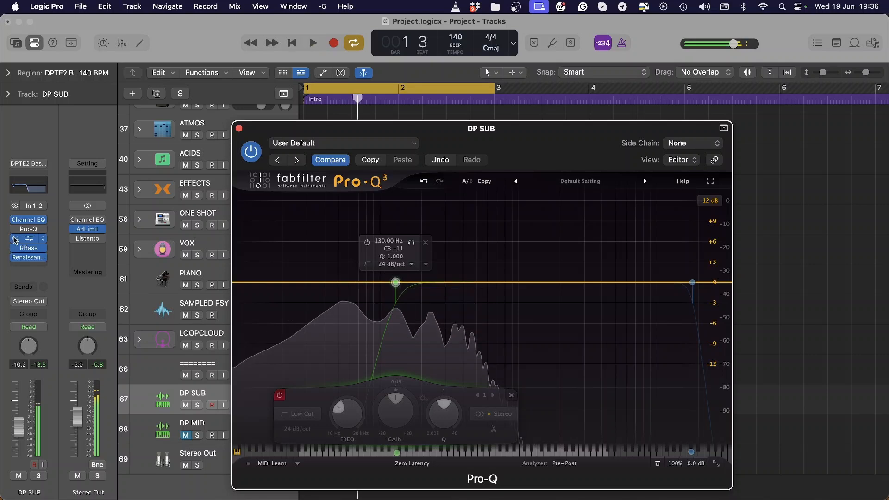
Raise the Channel EQ high cut on DP SUB to 1880 Hz and play the loop.
click(21, 223)
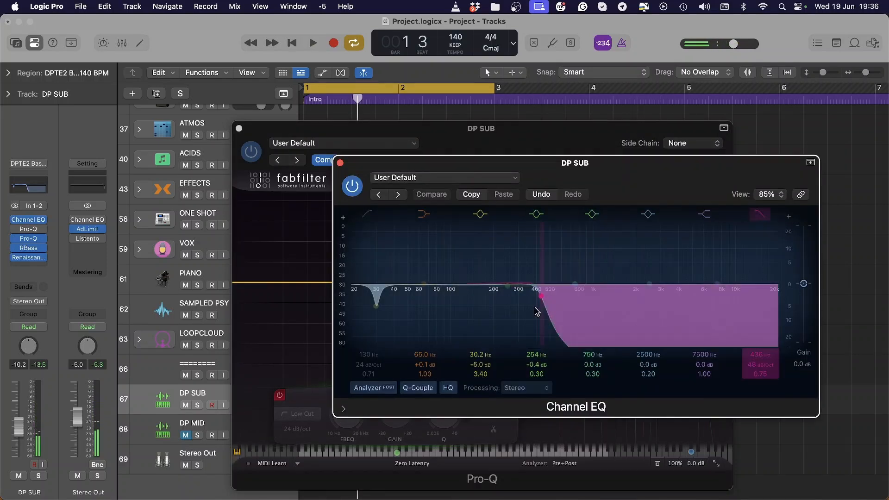
drag(542, 321, 631, 320)
key(space)
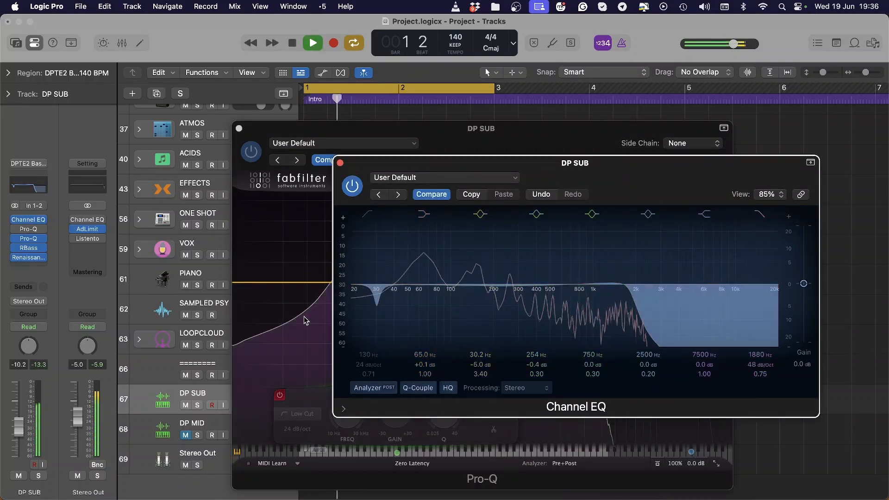
Recall the new Pro-Q's default setting and delete its 130 Hz low-cut and 18000 Hz high-cut bands.
click(306, 320)
drag(396, 282, 397, 253)
click(342, 143)
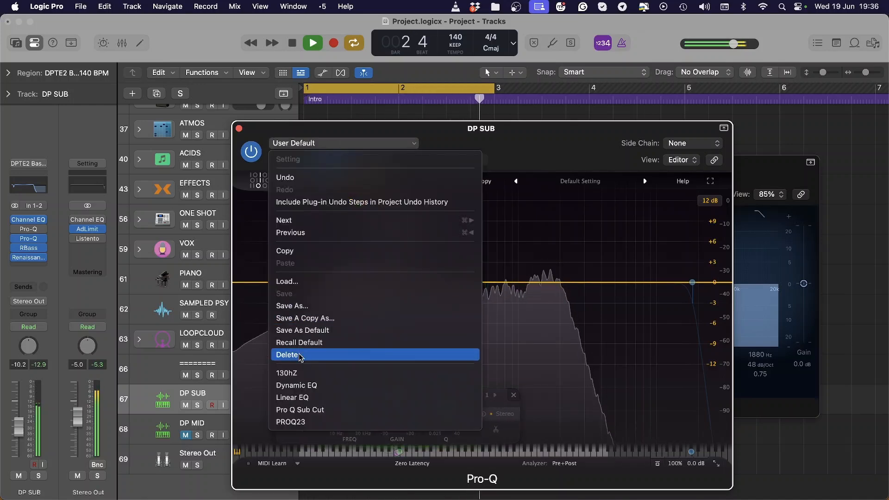
click(300, 343)
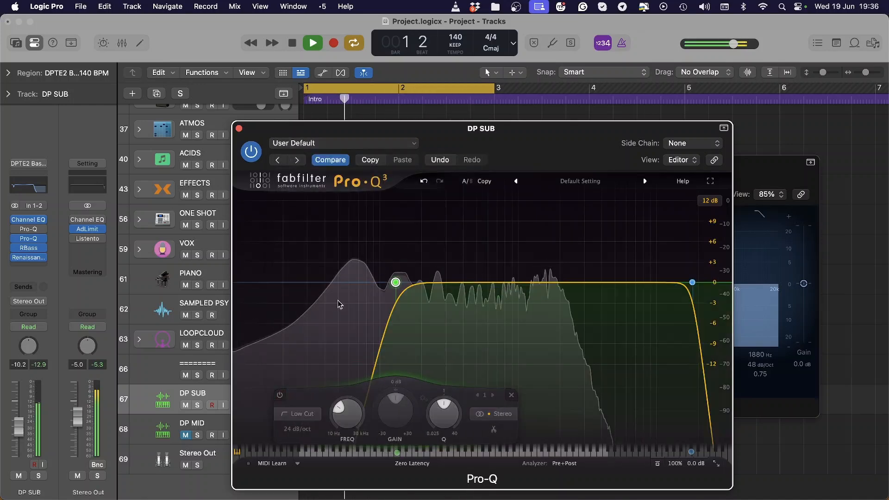
right_click(397, 284)
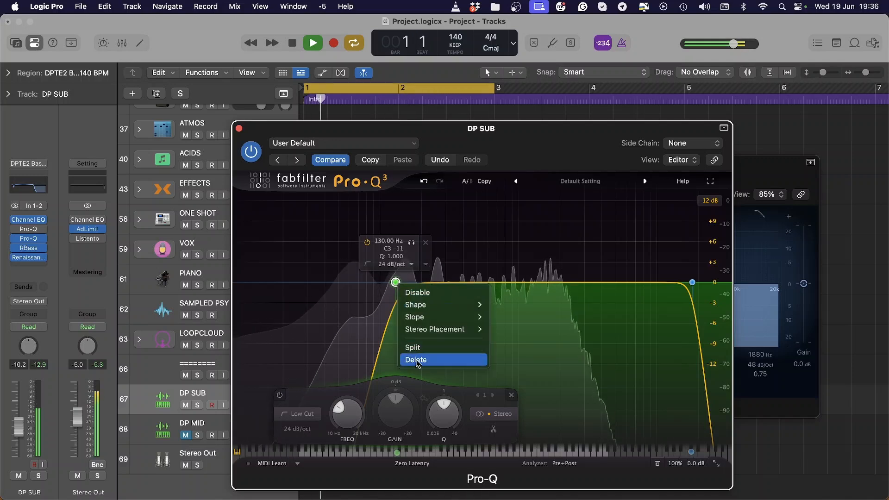
click(416, 360)
right_click(692, 283)
click(710, 358)
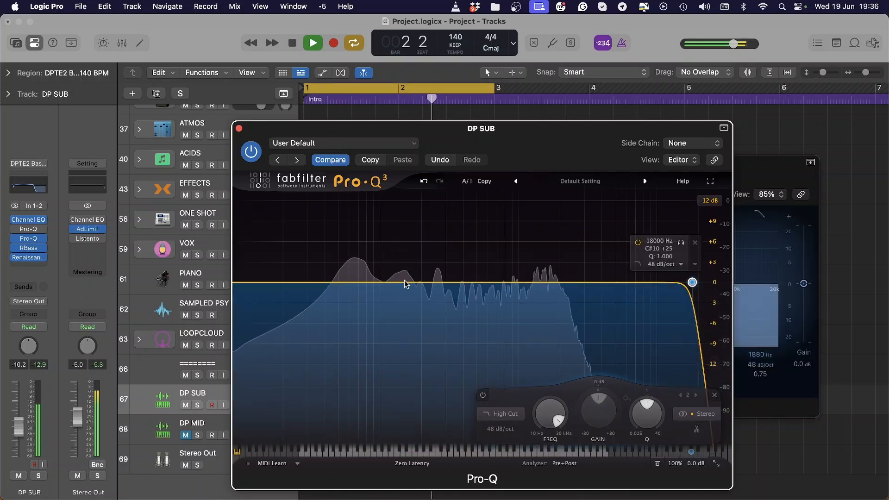
Add a Pro-Q bell band at about 127.60 Hz with +3.58 dB gain and Q 4.504, auditioning it in solo.
drag(417, 283, 393, 261)
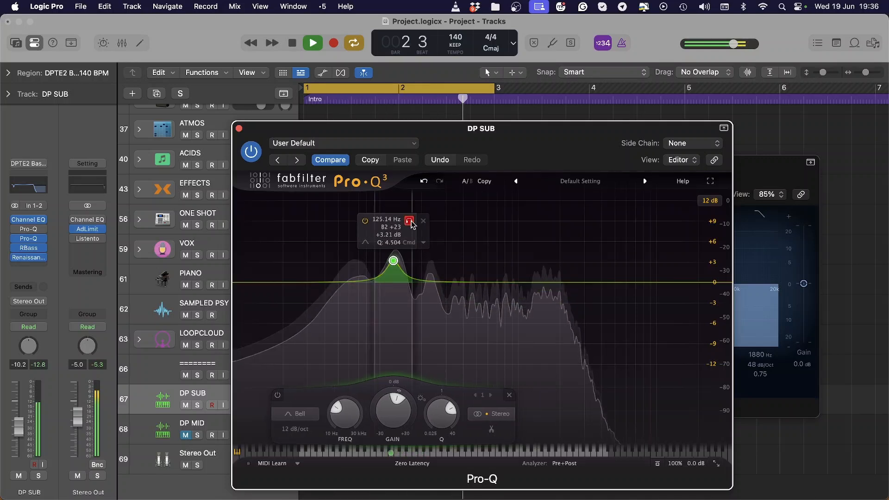
drag(393, 262, 395, 259)
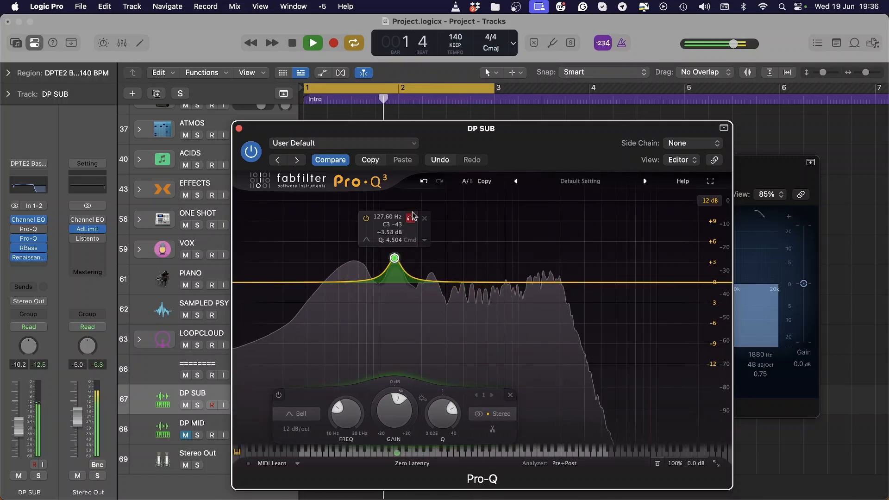
click(411, 219)
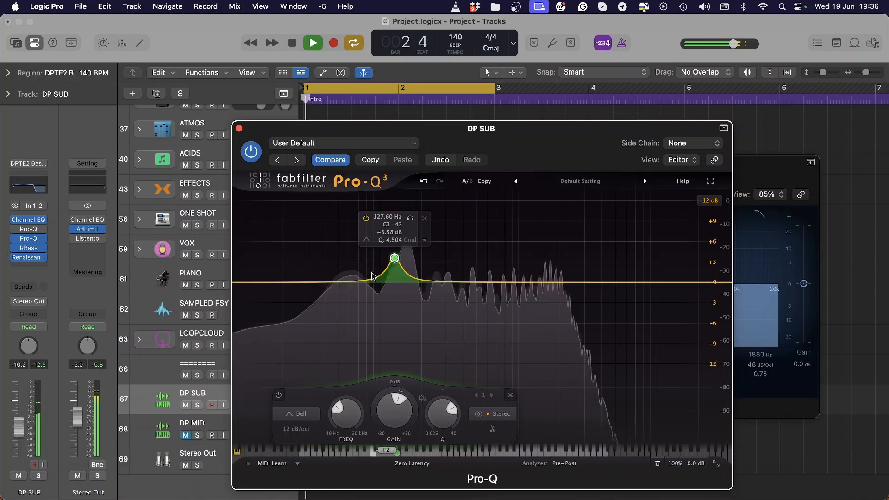
Move the Pro-Q bell to 129.61 Hz at +0.16 dB, make it dynamic, and pull its dynamic range downward.
drag(395, 259, 396, 278)
right_click(395, 282)
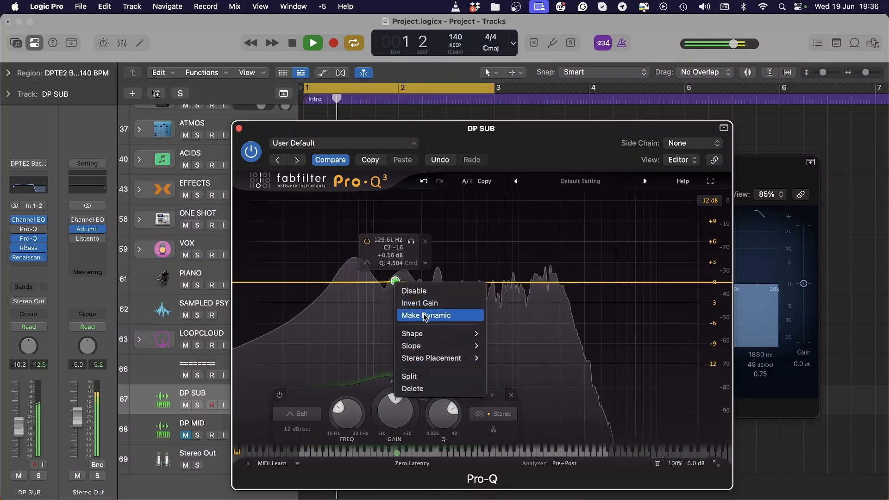
click(385, 293)
drag(395, 287, 395, 313)
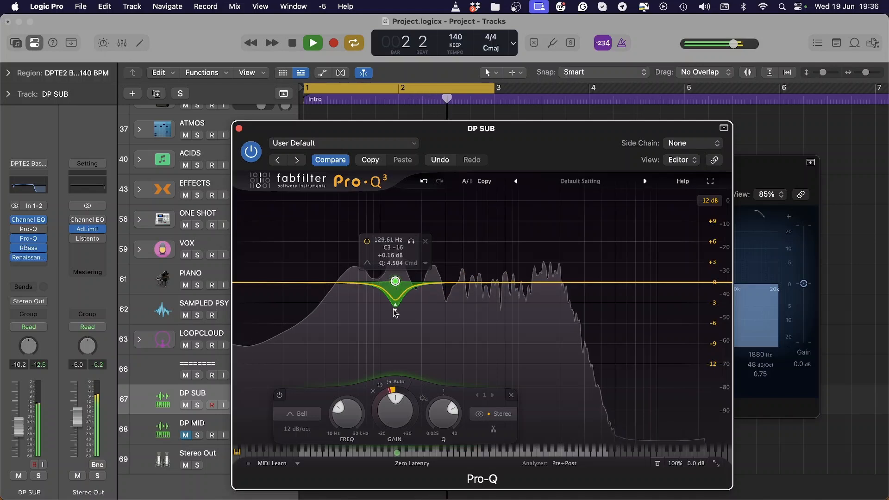
Lower the Channel EQ high cut on DP SUB to 515 Hz and widen Pro-Q's dynamic band to Q 2.768.
click(742, 289)
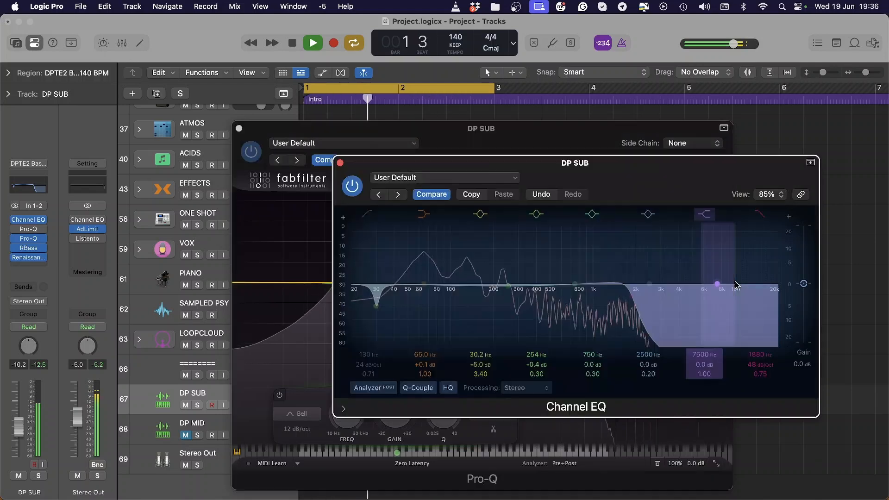
drag(605, 321, 560, 325)
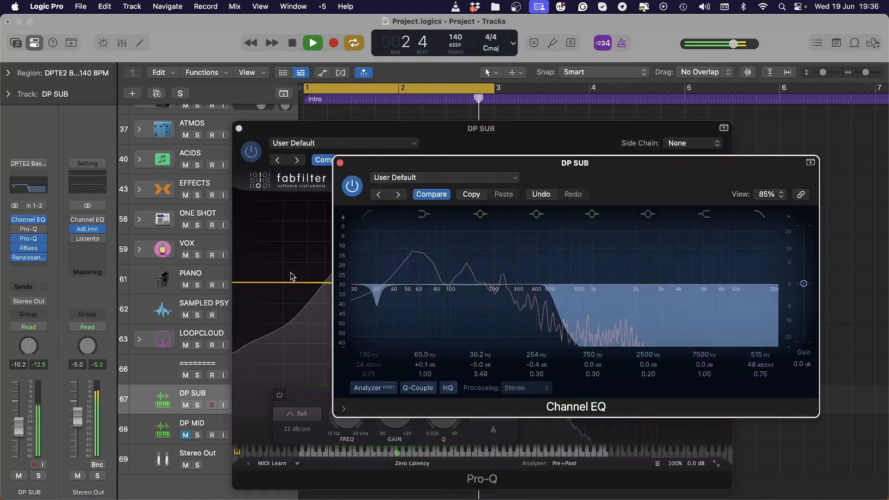
click(293, 277)
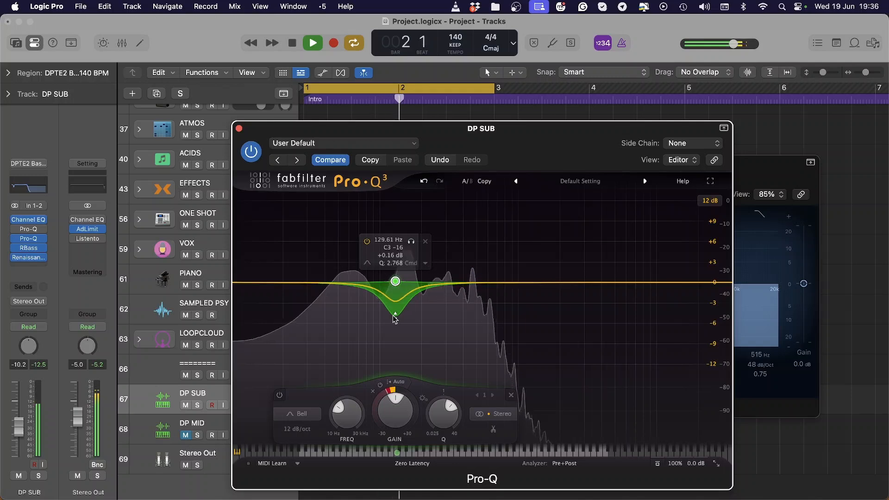
Add a second Pro-Q bell at 288.20 Hz with +4.02 dB gain and Q 1.416, and briefly audition it in solo.
drag(440, 282, 443, 256)
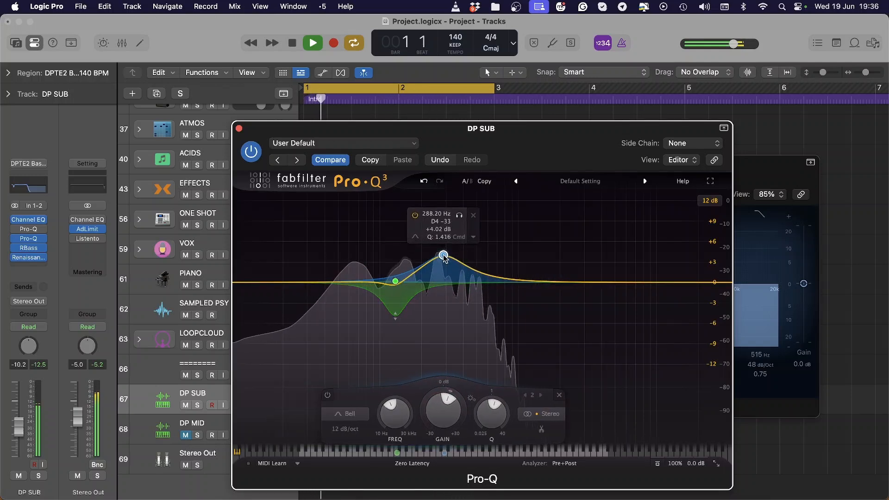
click(460, 215)
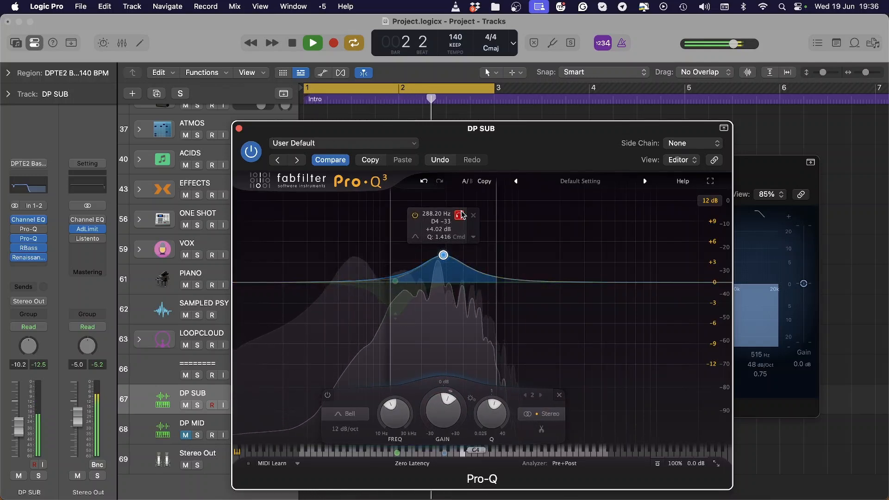
click(461, 215)
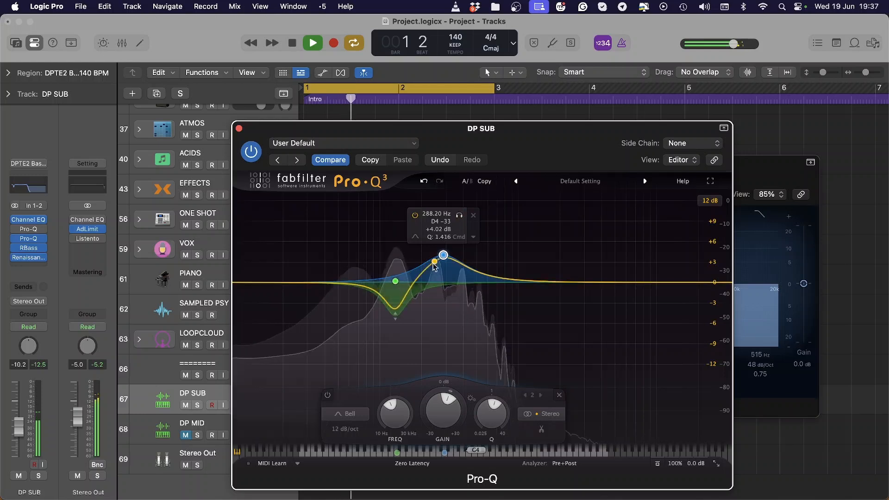
Narrow the second Pro-Q bell to Q 3.142, set it to 282.82 Hz at +4.66 dB, and briefly audition it in solo.
scroll(446, 260, up, 5)
drag(444, 255, 442, 251)
click(458, 212)
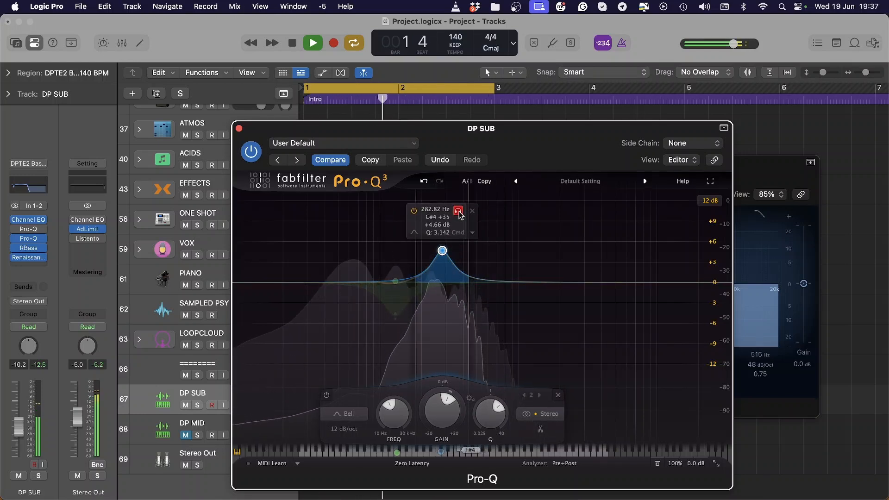
click(458, 211)
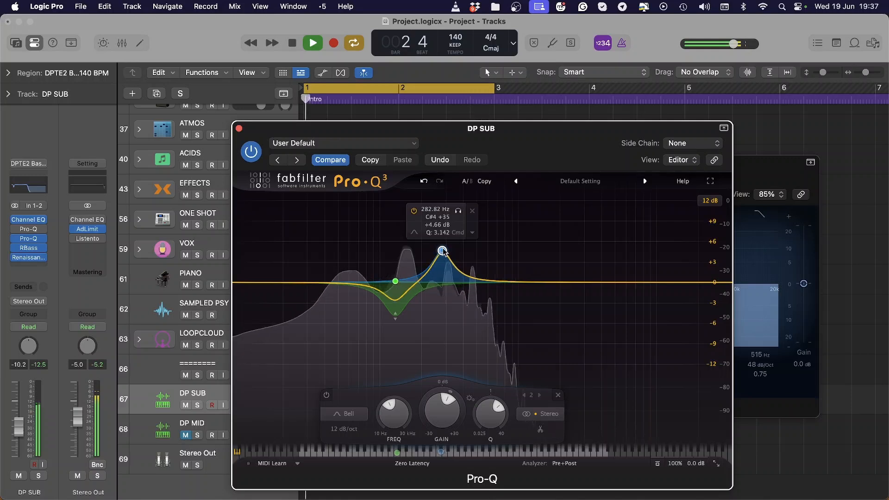
Turn the second bell into a dynamic cut at 292.19 Hz, -4.10 dB and Q 3.050, and compare Pro-Q bypassed and active.
drag(443, 251, 444, 297)
right_click(445, 285)
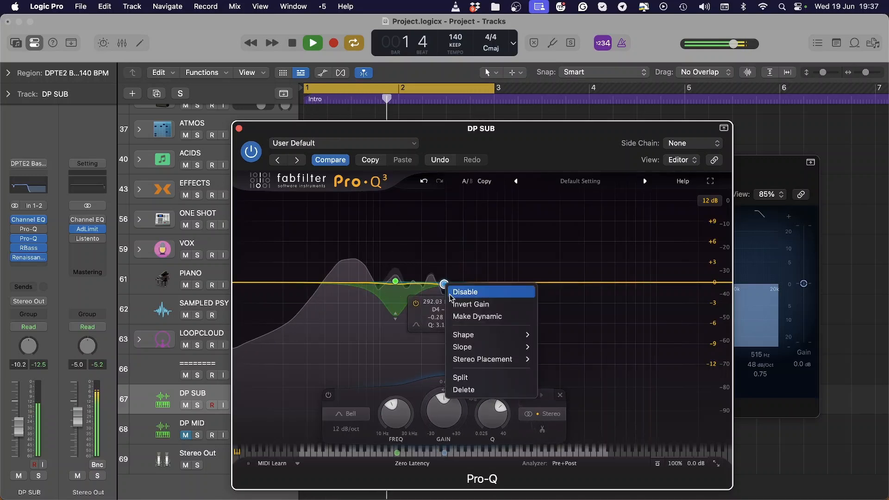
click(459, 317)
drag(444, 296, 444, 313)
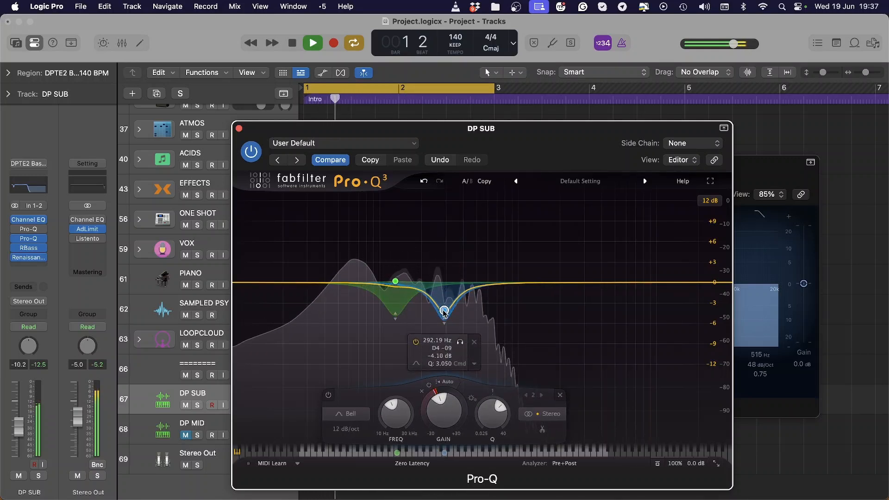
click(250, 147)
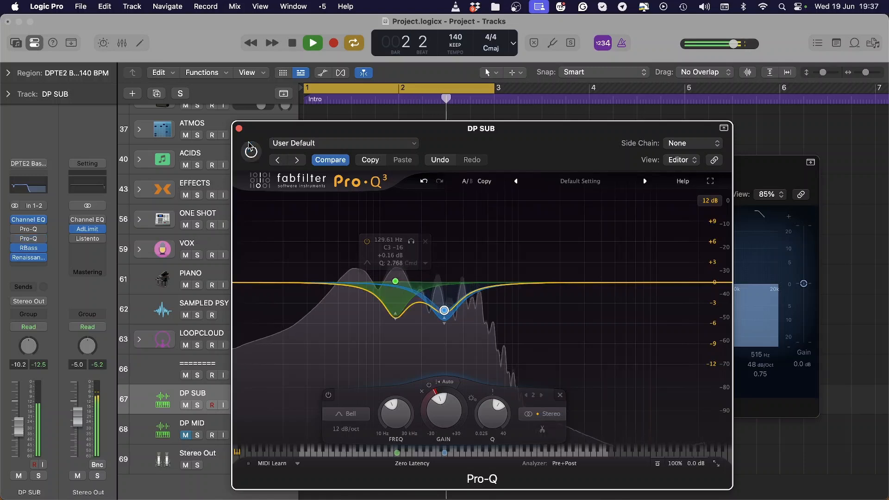
click(250, 151)
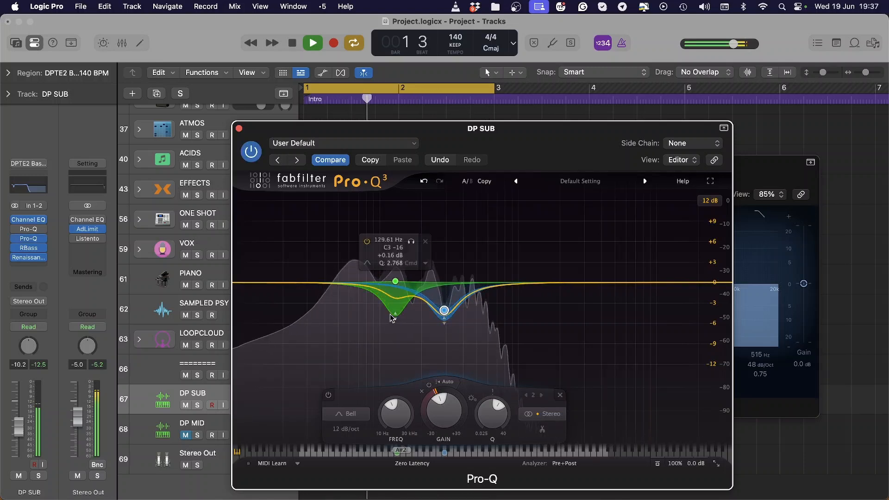
Lower the first dynamic band to 128.83 Hz at -2.56 dB and add a bell at 57.365 Hz with +0.22 dB and Q 1.000.
drag(395, 281, 395, 300)
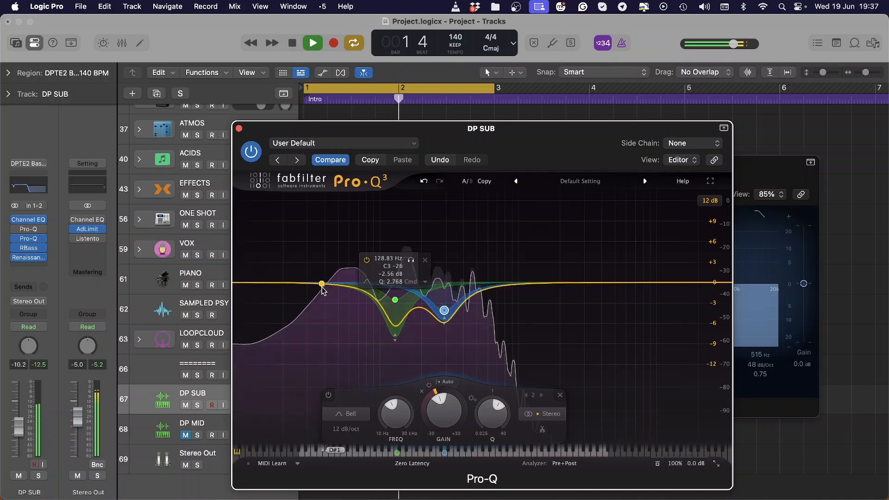
drag(320, 283, 346, 280)
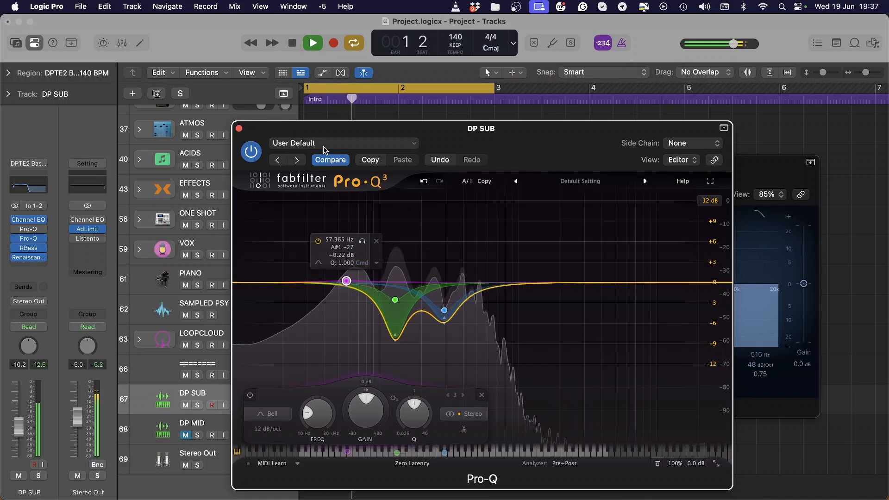
Compare the sub with Pro-Q bypassed and with the other Pro-Q running the Bass Balancer preset, restoring the new Pro-Q after the comparison.
click(254, 159)
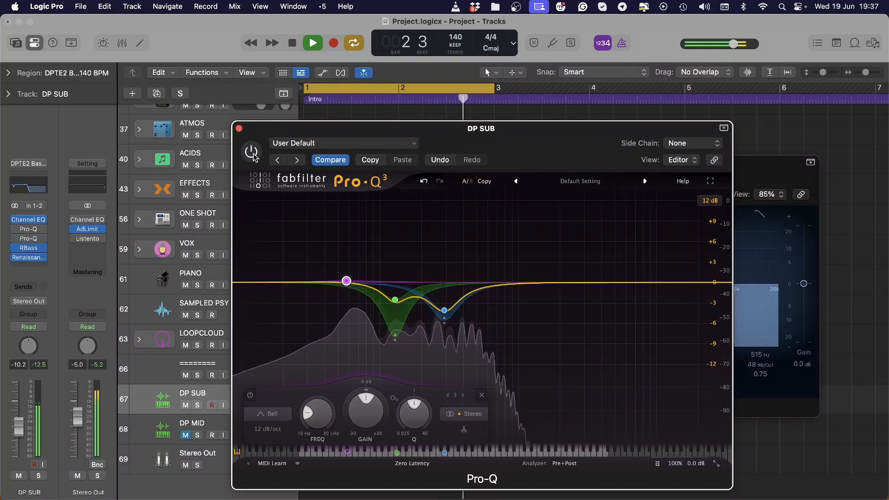
click(254, 157)
click(17, 239)
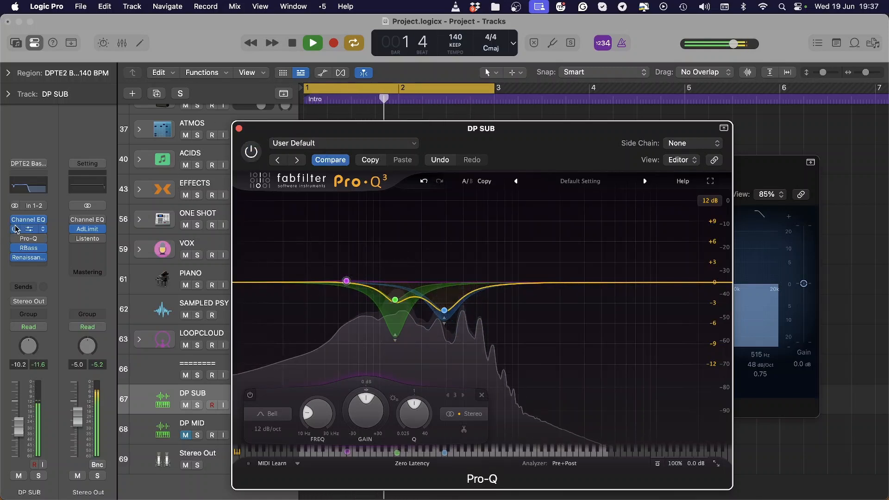
click(28, 231)
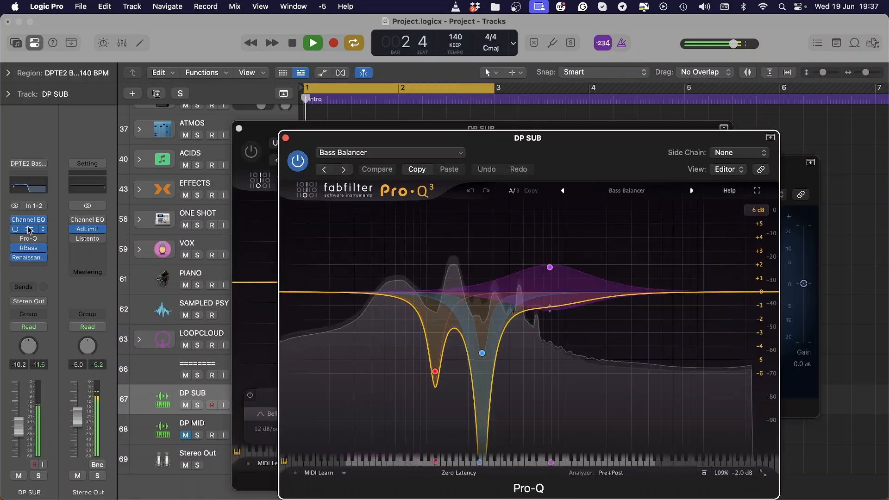
click(28, 231)
right_click(14, 230)
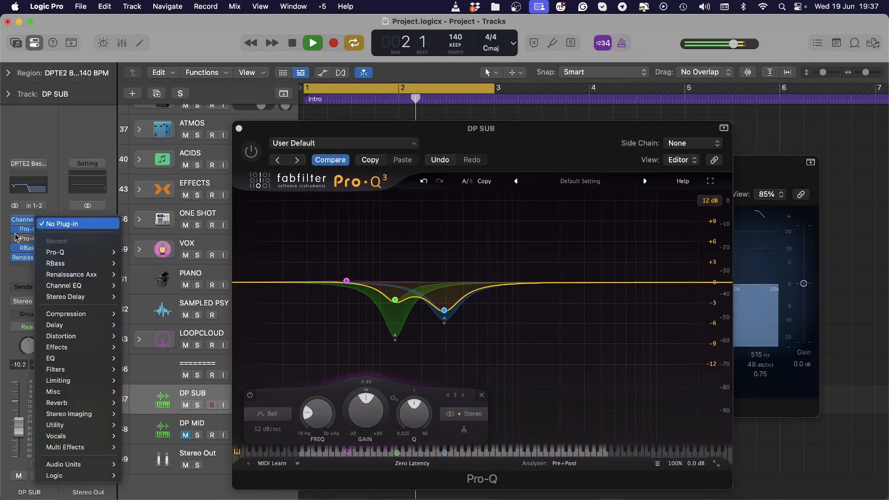
click(15, 230)
click(15, 230)
click(15, 239)
click(29, 239)
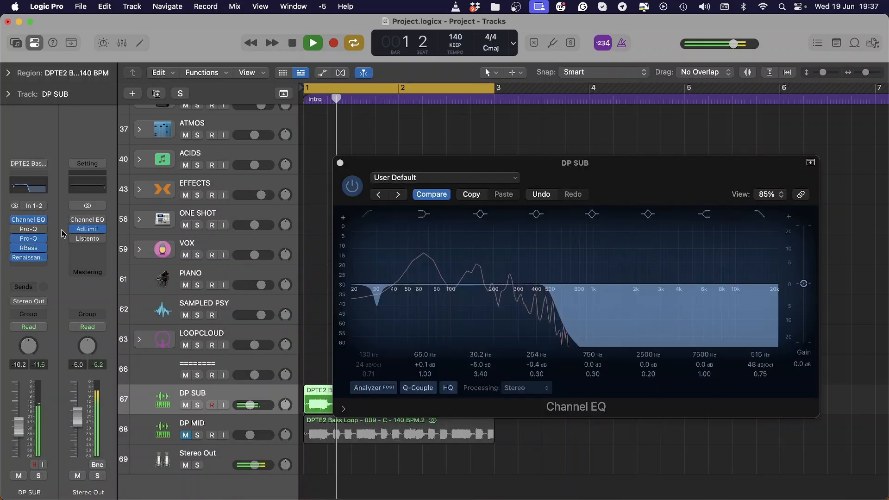
Deepen the dynamic range of both Pro-Q cuts, widen the 292.19 Hz band to Q 2.173, and set the lower band to 127.14 Hz at -2.82 dB.
click(30, 239)
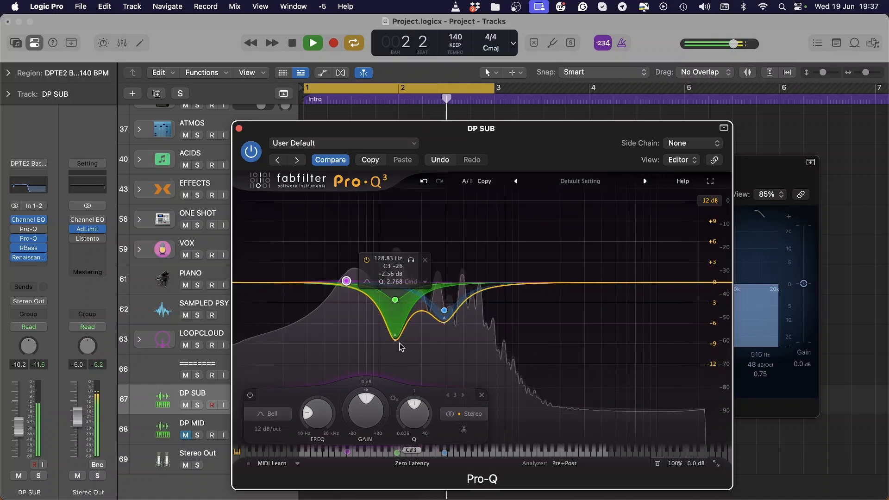
click(396, 341)
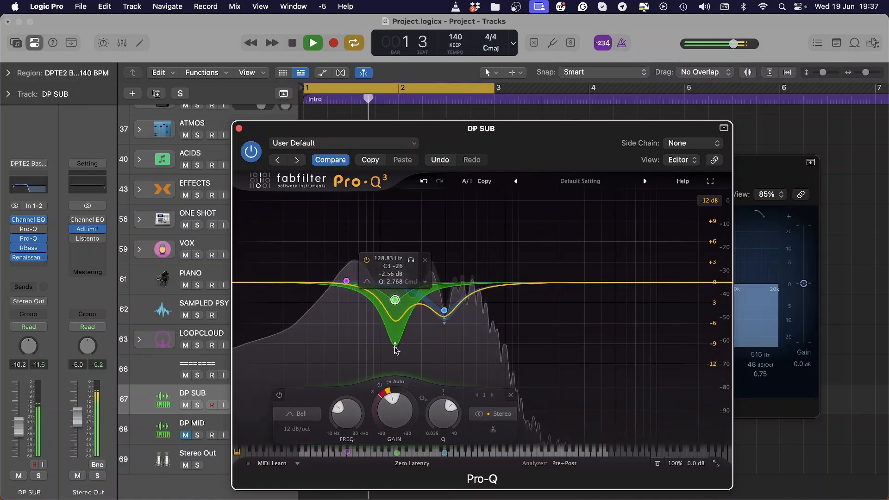
drag(444, 325, 446, 348)
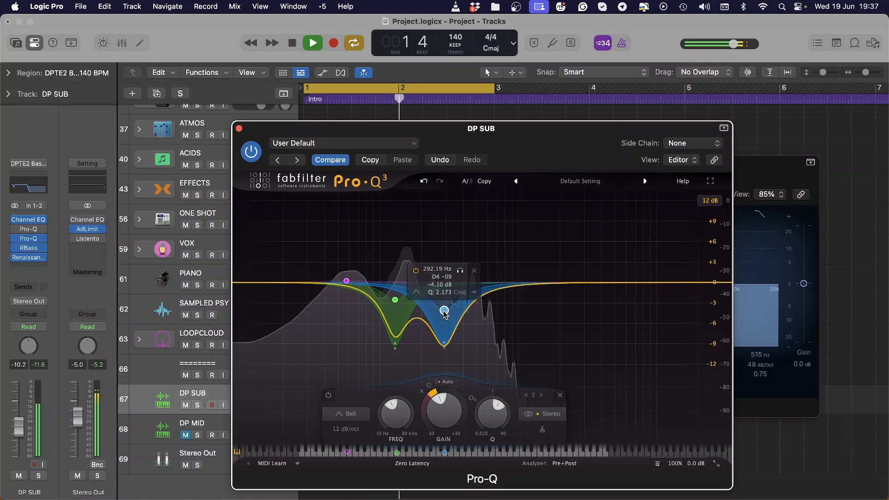
mouse_move(396, 301)
mouse_down()
mouse_move(358, 302)
mouse_move(394, 302)
mouse_up()
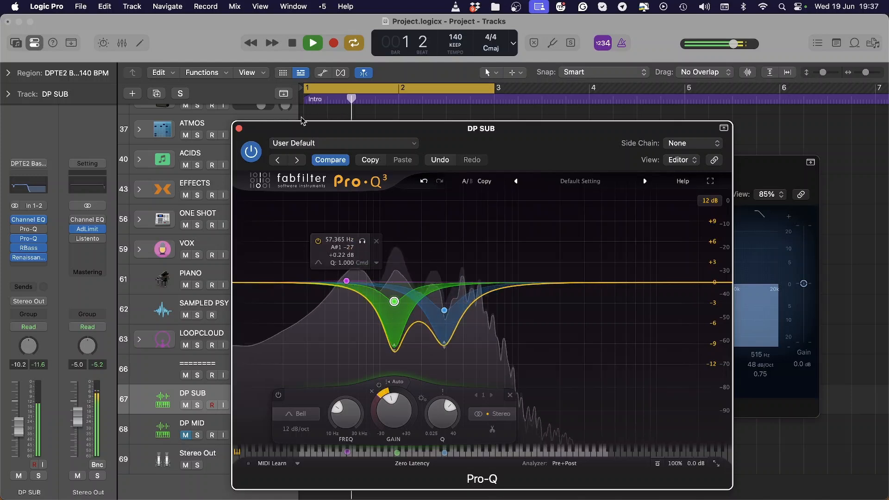
Check the Channel EQ on DP SUB and compare the sound with the second Pro-Q bypassed and active.
click(764, 244)
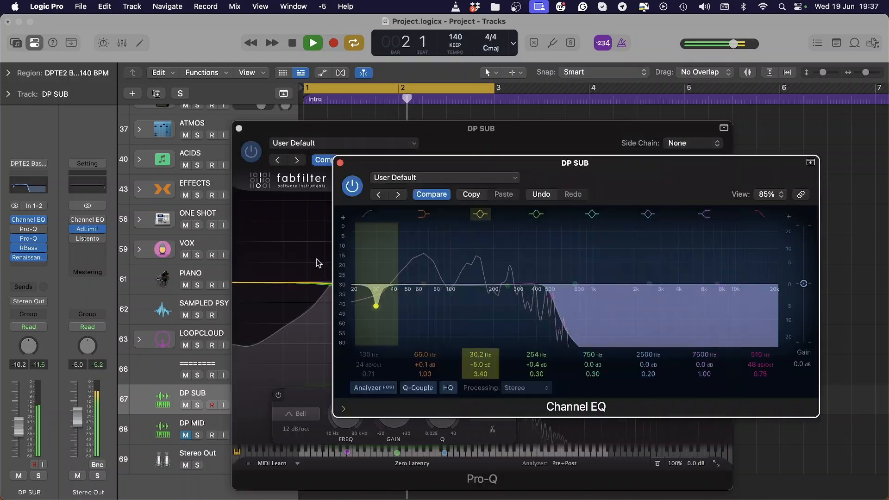
click(14, 239)
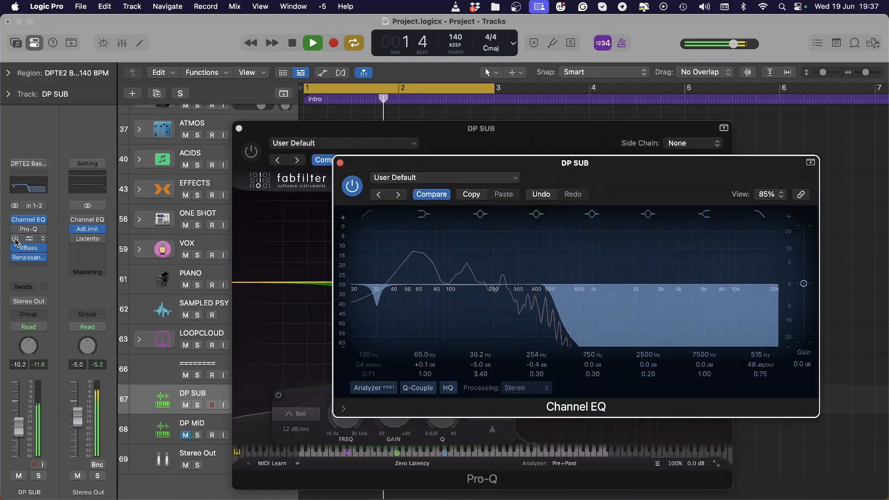
click(15, 240)
click(277, 329)
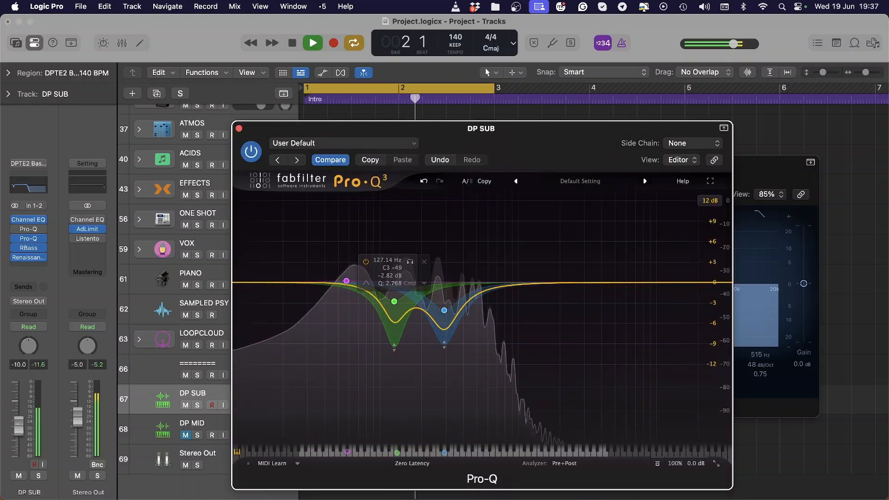
Set the DP SUB fader to -9.2 dB and briefly check the RBass settings.
click(19, 447)
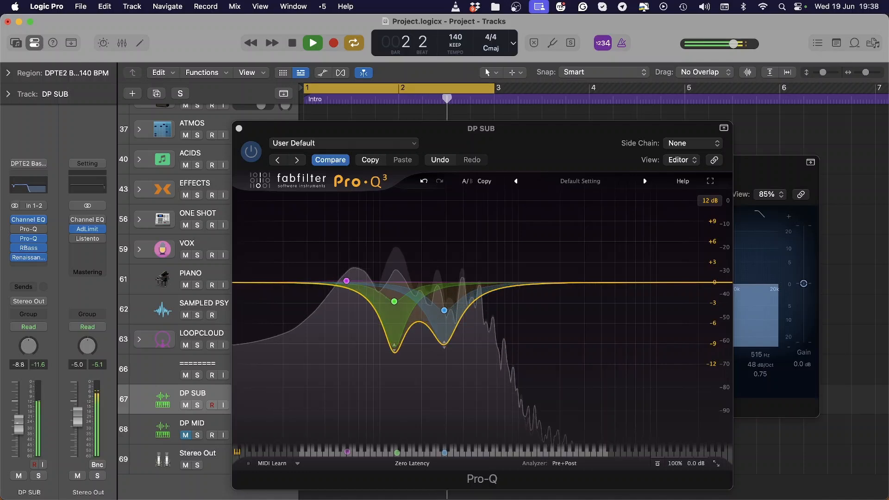
click(24, 249)
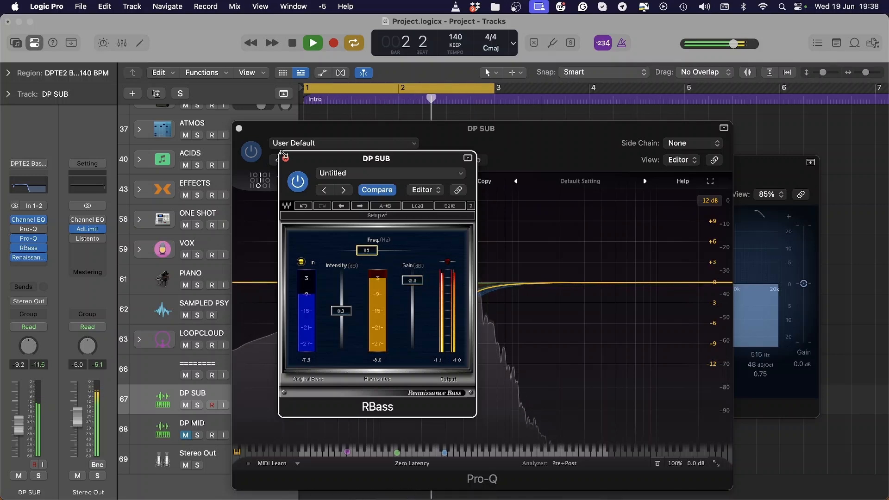
click(285, 157)
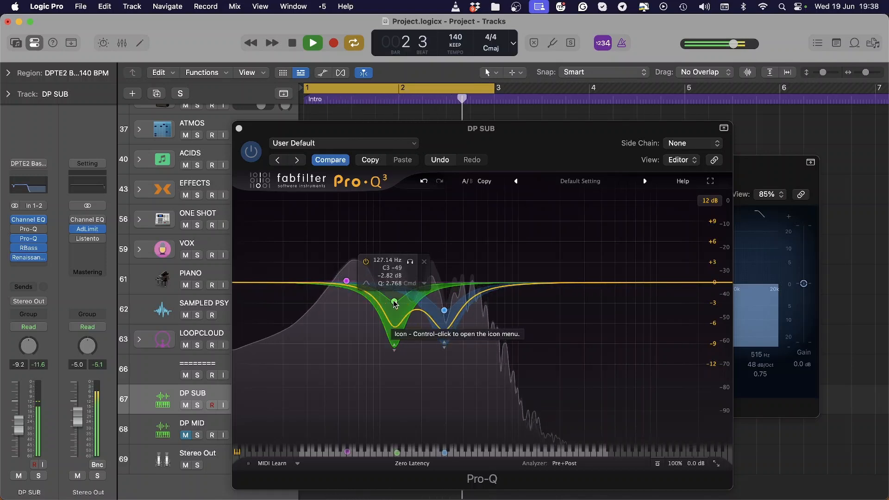
Set Pro-Q's lower dynamic band to 131.38 Hz at -3.44 dB and compare the result against the first Pro-Q in the chain.
drag(395, 304, 396, 307)
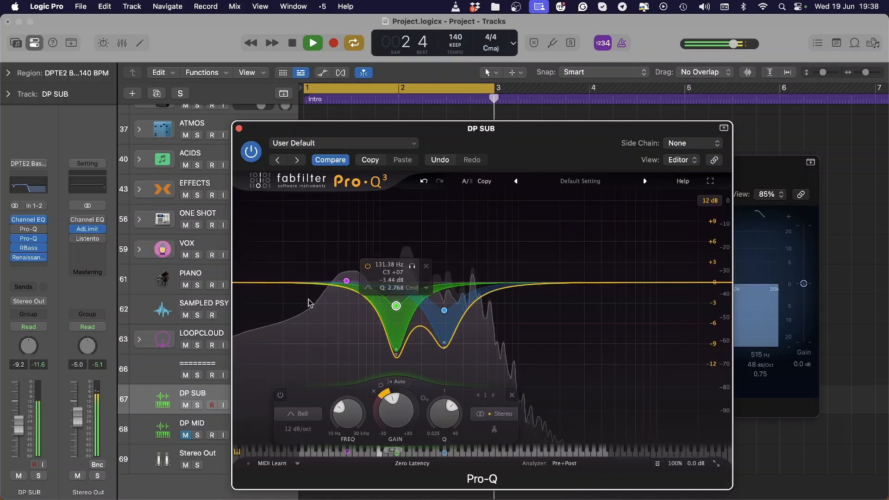
mouse_move(16, 239)
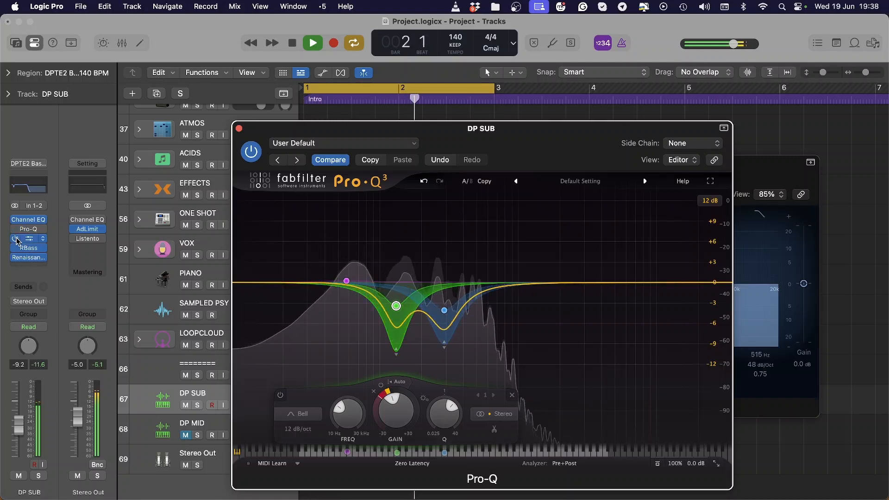
drag(16, 238, 14, 232)
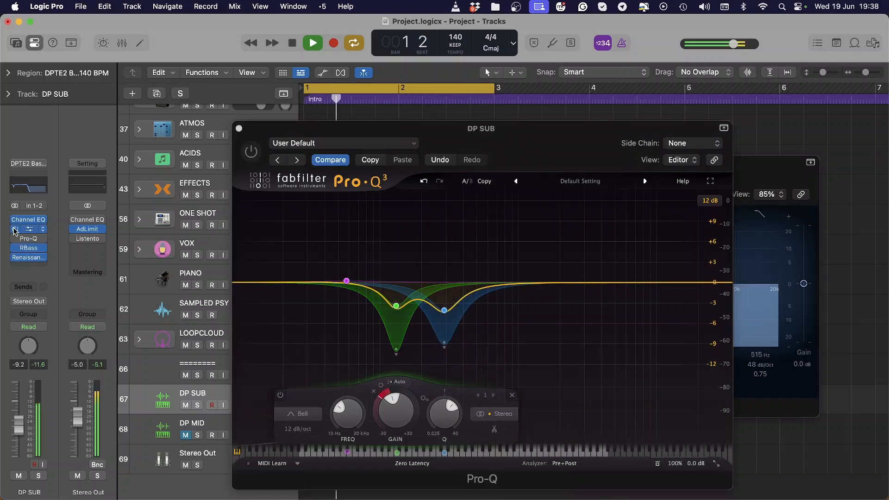
click(16, 238)
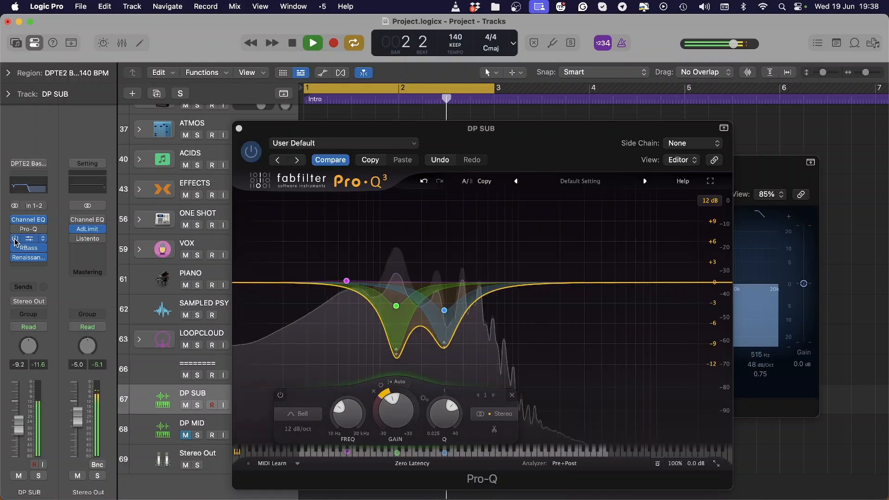
Stop the loop playback and shift Pro-Q's 131.38 Hz dynamic band slightly lower in frequency with a shallower dynamic range.
key(space)
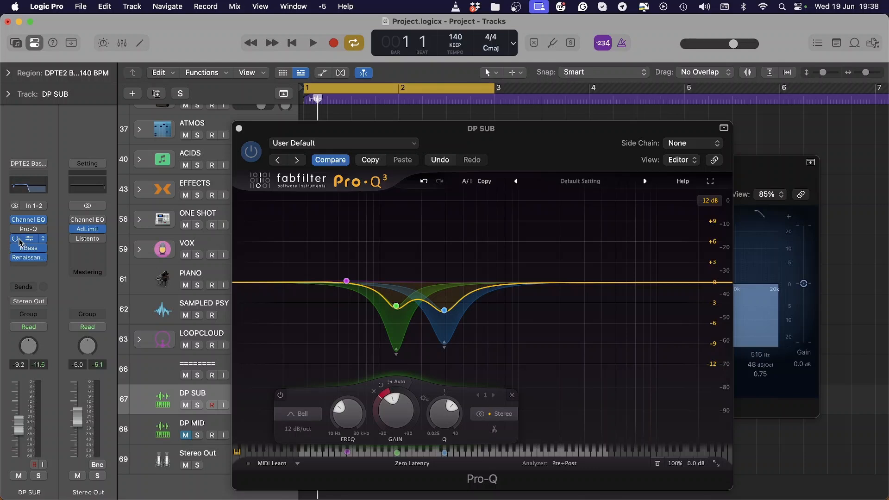
key(space)
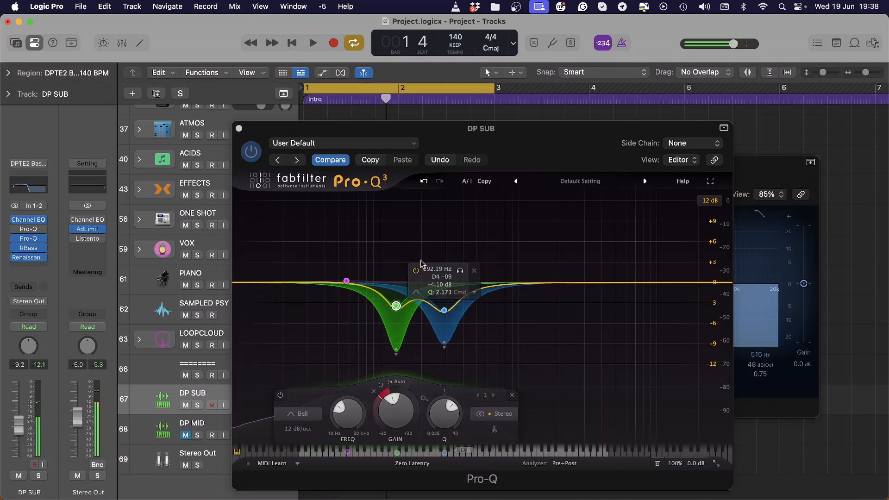
click(363, 242)
click(456, 241)
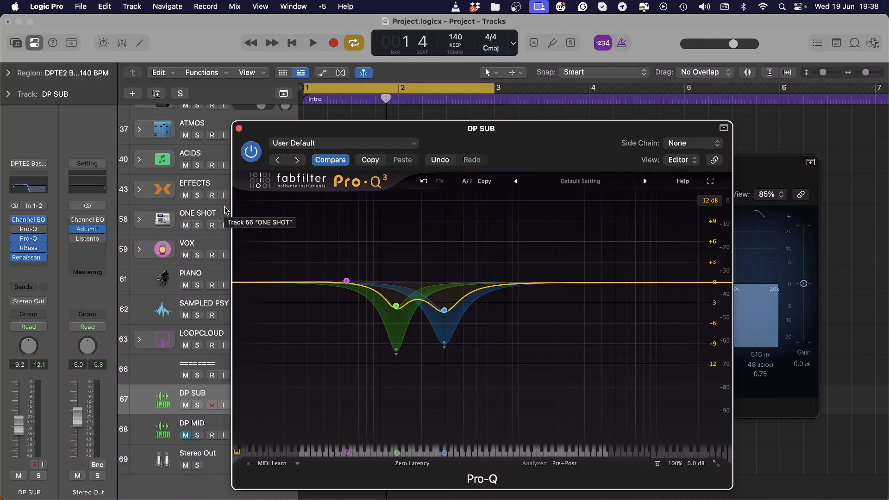
click(396, 307)
drag(396, 310, 391, 344)
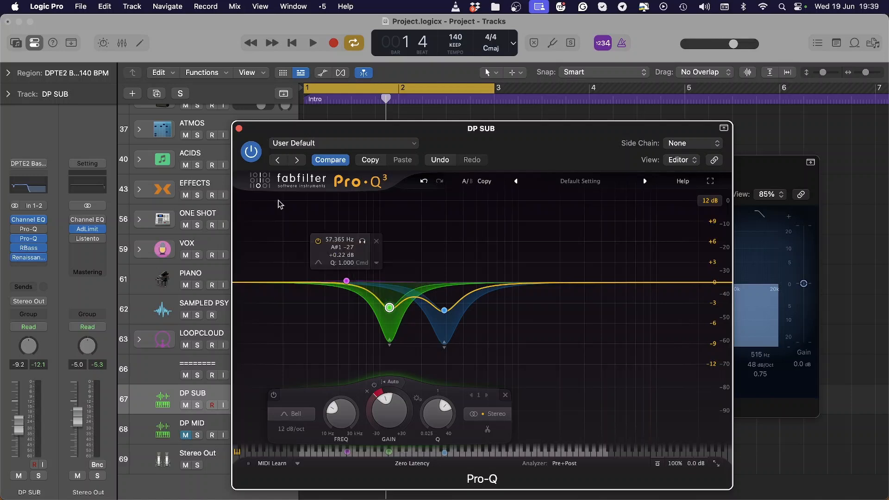
Add a fourth Pro-Q bell at 6578.8 Hz, -0.03 dB and Q 3.353, make it dynamic, and extend its dynamic range downward.
drag(630, 284, 631, 291)
right_click(630, 292)
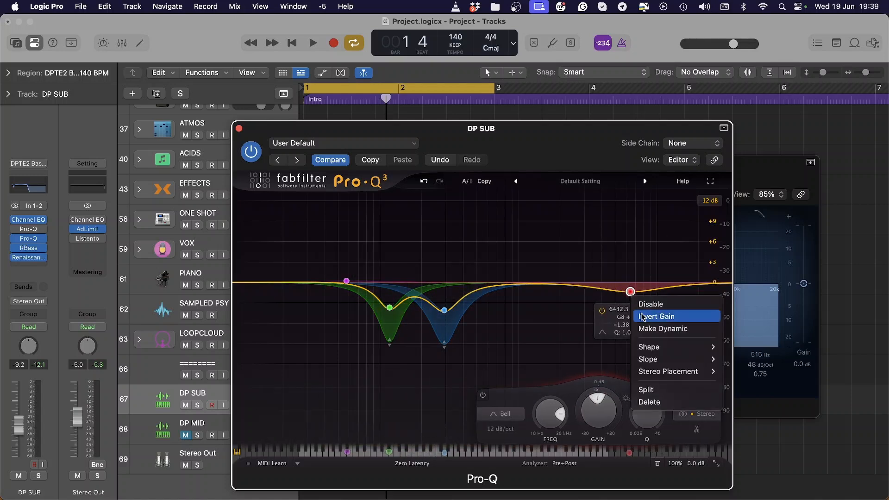
click(643, 328)
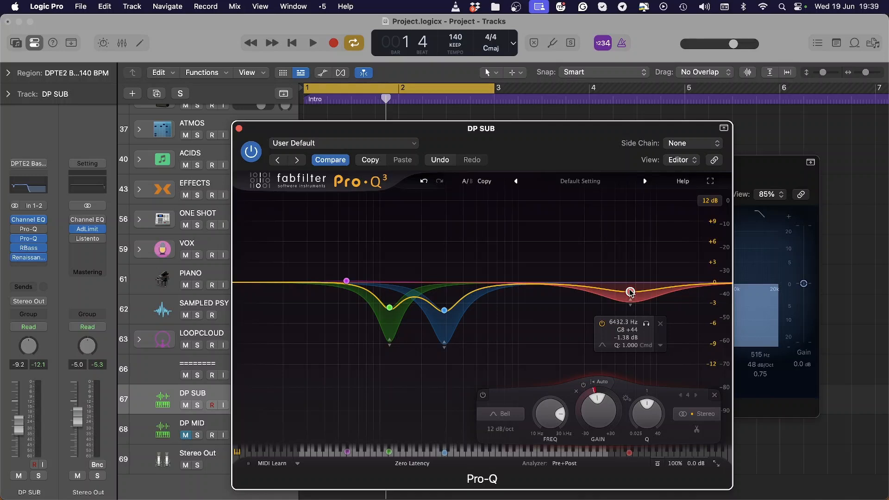
mouse_move(631, 292)
mouse_down()
mouse_move(631, 282)
mouse_move(631, 308)
mouse_up()
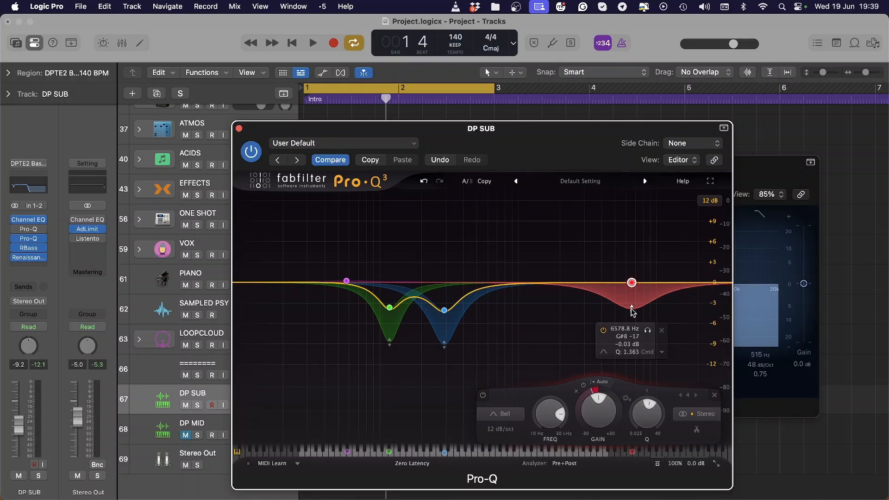
scroll(633, 313, up, 5)
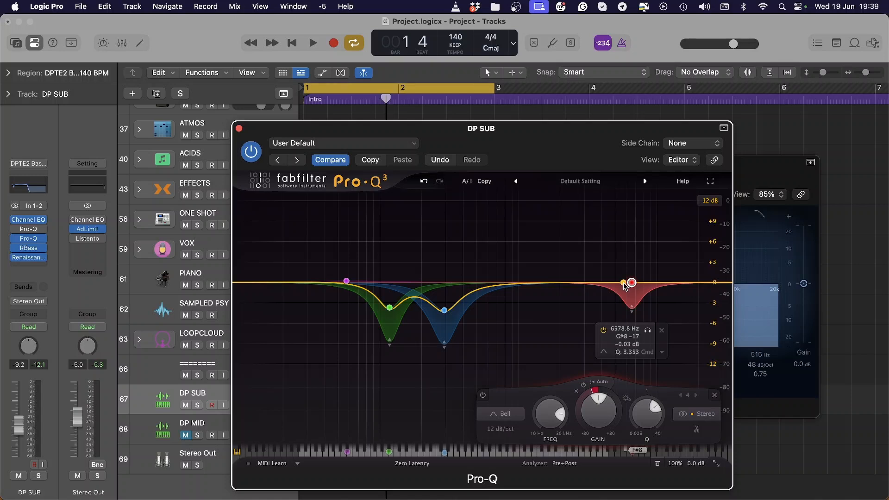
Delete Pro-Q's 6578.8 Hz dynamic band and play the loop briefly to hear the remaining bands.
right_click(633, 296)
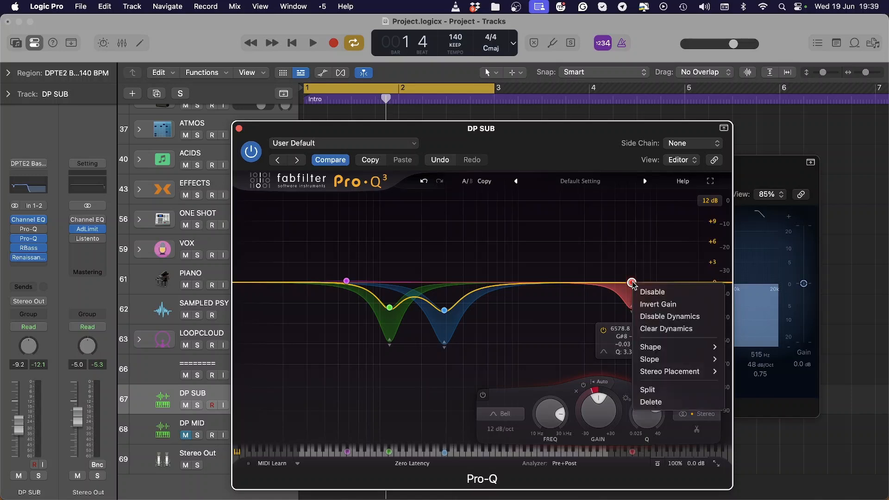
click(653, 402)
key(space)
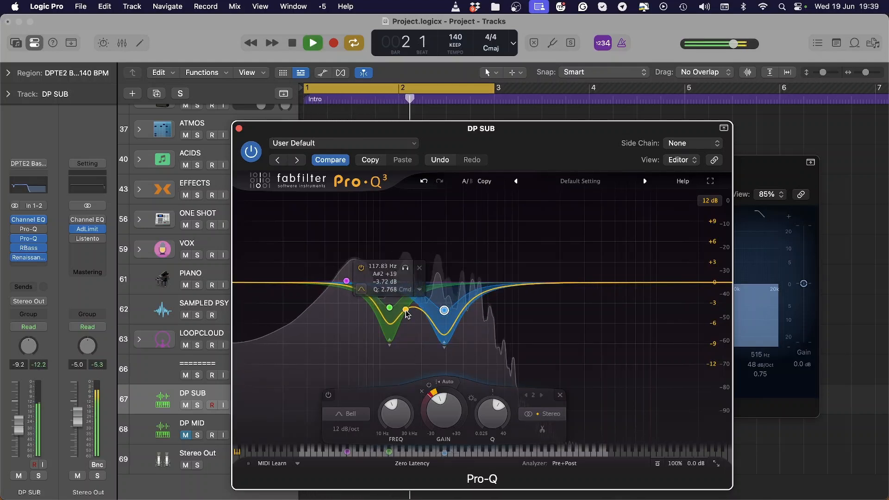
key(space)
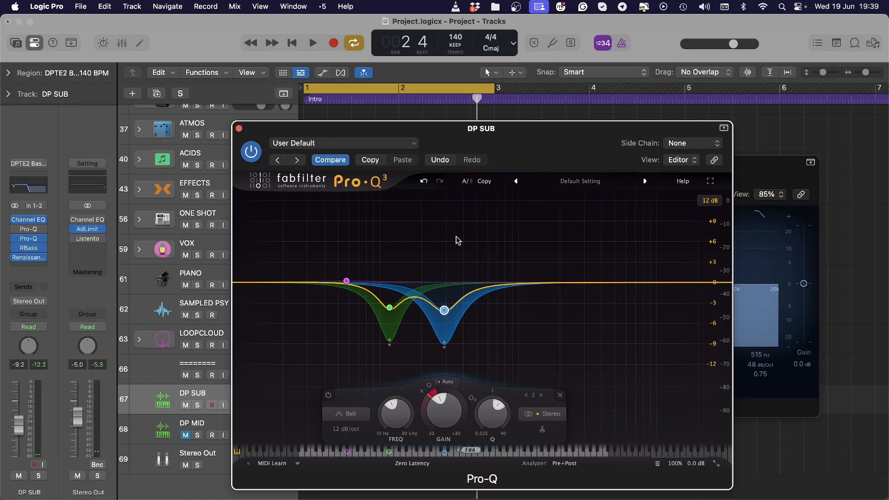
Hide the plug-in windows and set the DP SUB fader to -8.4 dB during loop playback.
key(v)
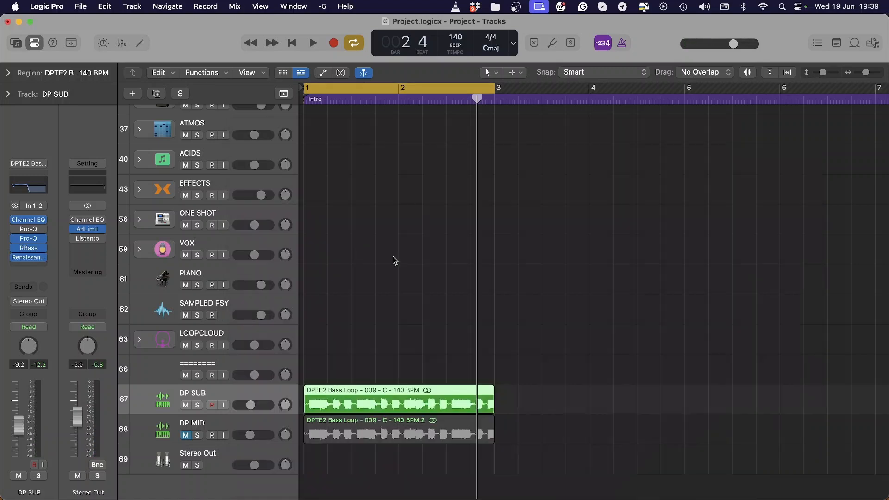
key(space)
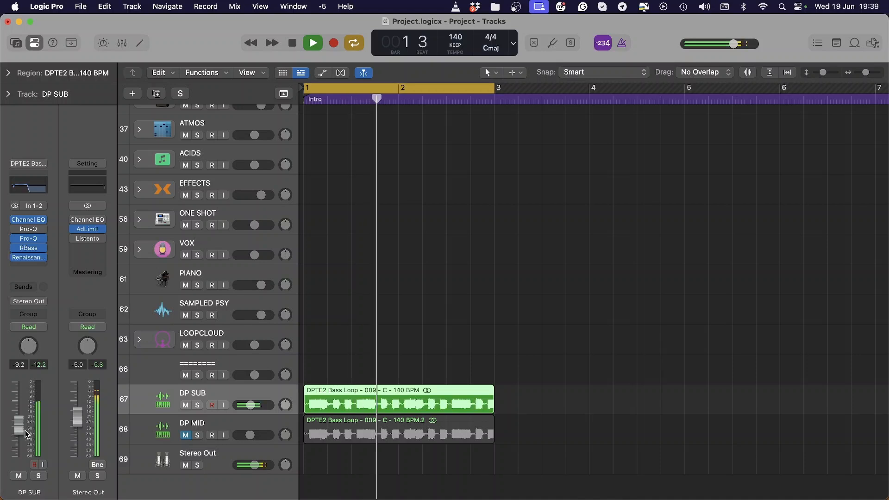
drag(20, 426, 19, 423)
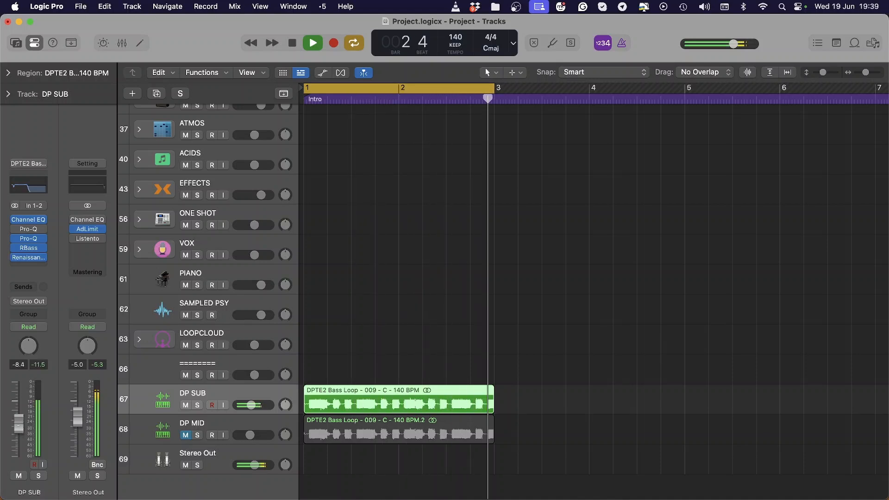
key(space)
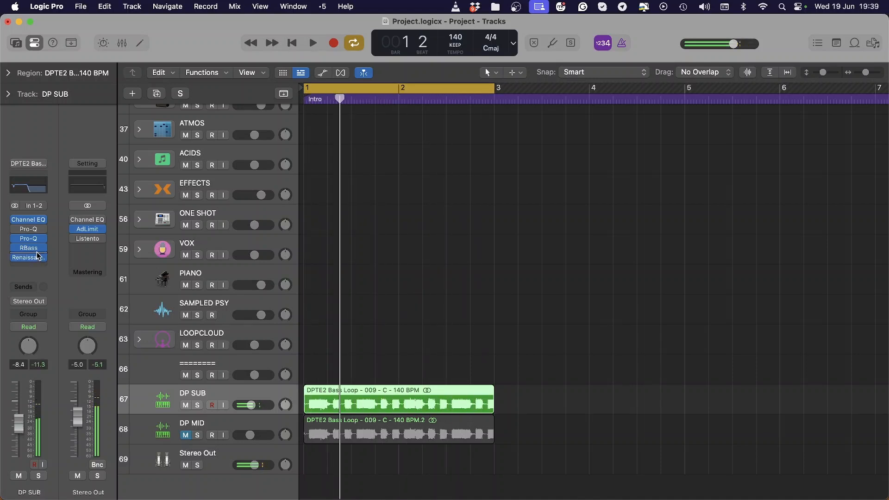
Insert LFOTool between RBass and Renaissance Axx on DP SUB and load its GO Sub bass preset.
click(38, 255)
mouse_move(71, 314)
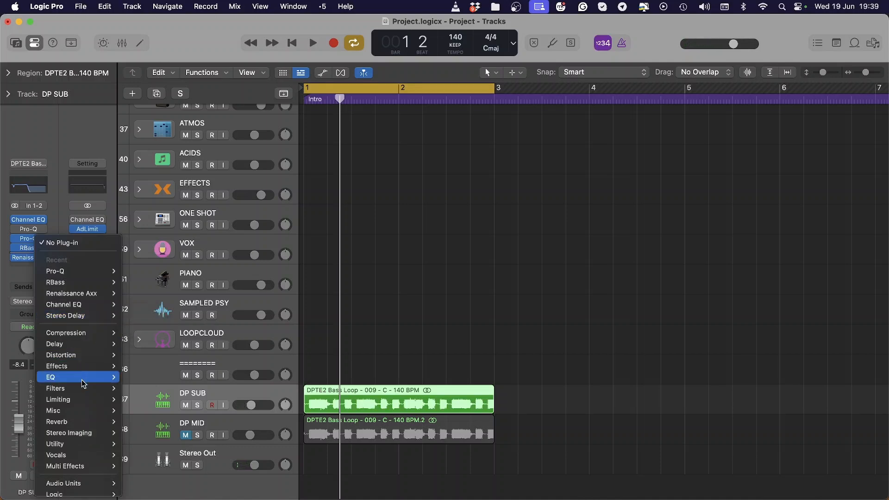
mouse_move(82, 380)
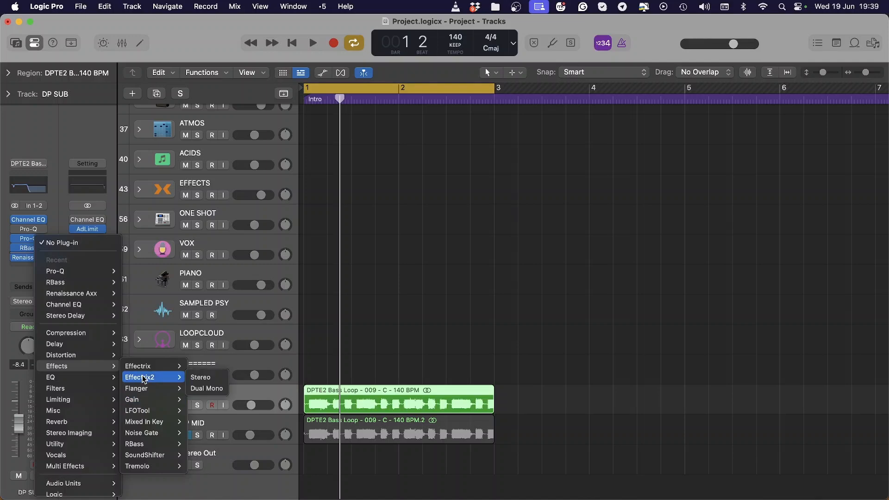
click(460, 267)
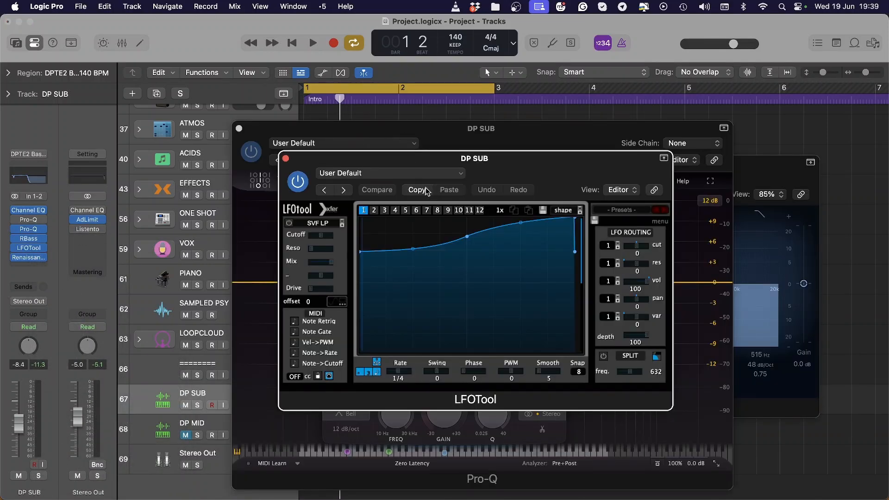
click(407, 173)
mouse_move(354, 404)
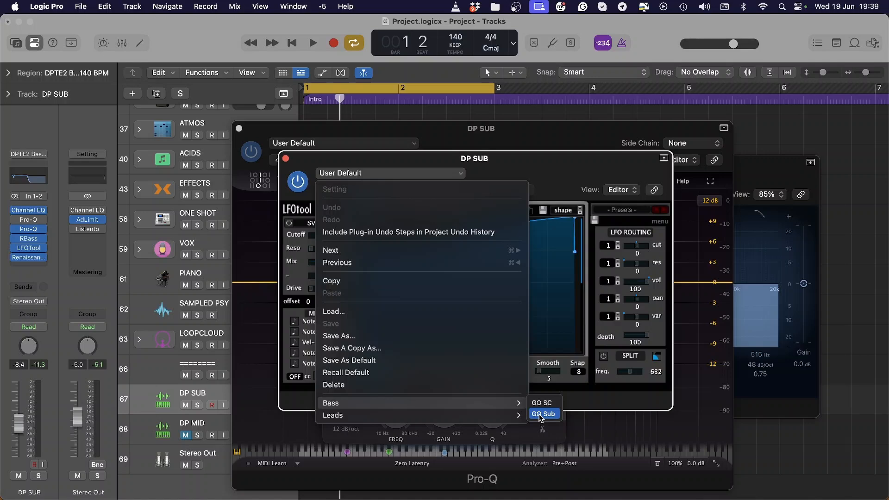
click(539, 415)
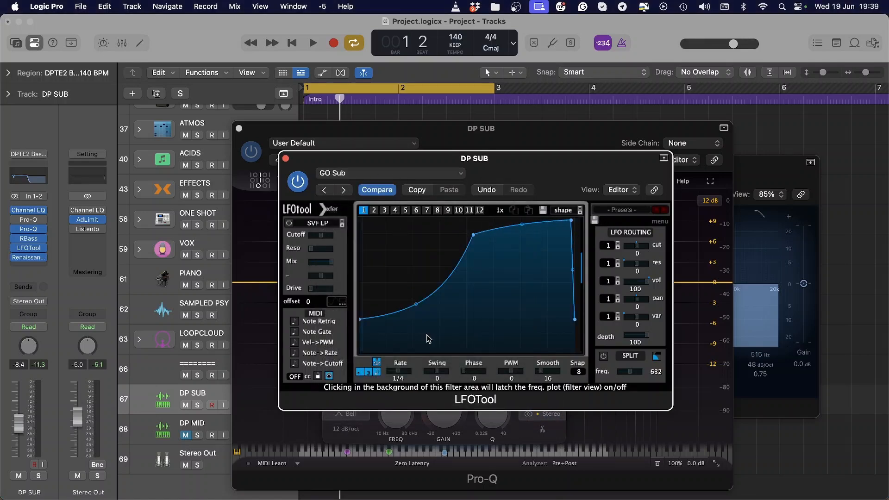
Set the DP SUB fader to -6.0 dB during loop playback and hide the plug-in windows.
key(space)
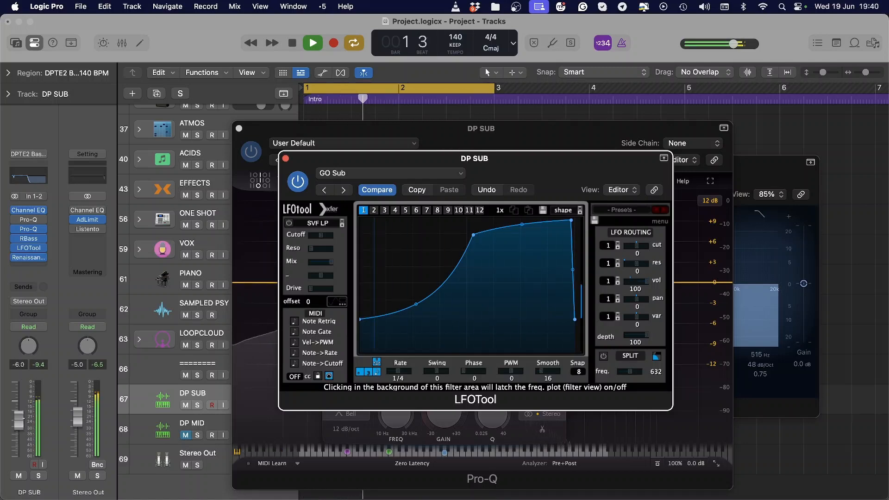
click(37, 472)
key(v)
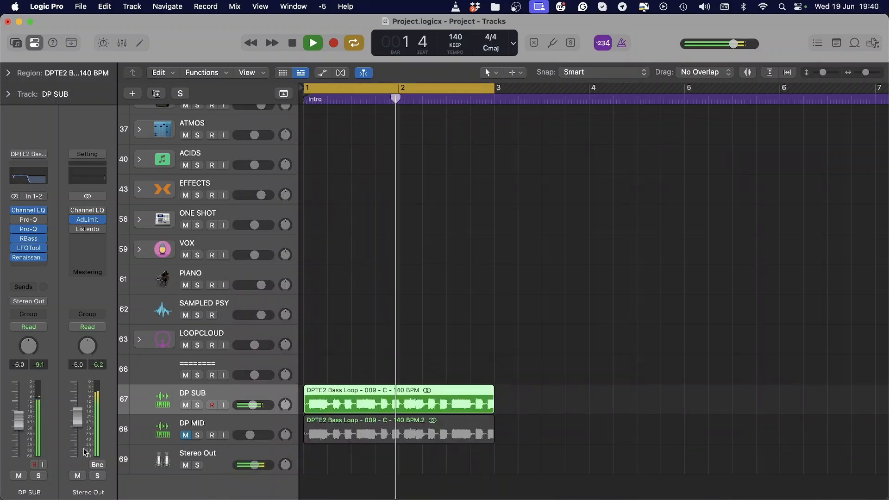
key(space)
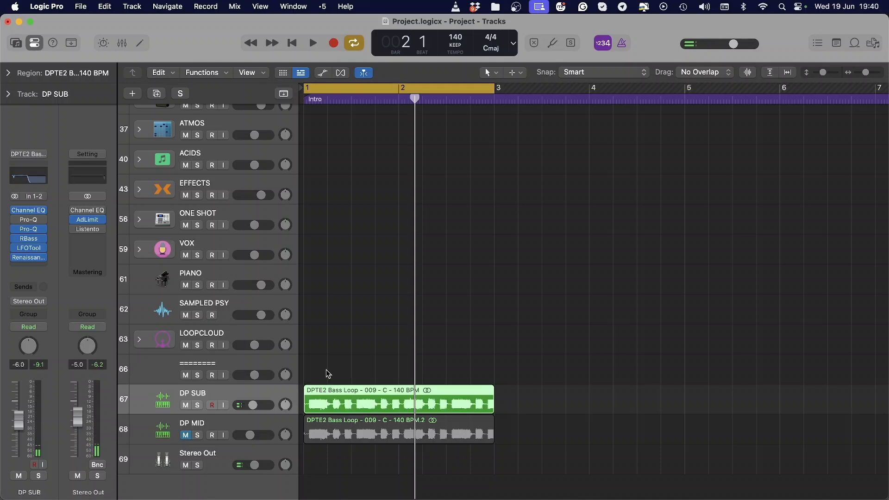
Mute DP SUB, unmute DP MID, and play the loop to audition the mid layer alone.
scroll(352, 347, down, 1)
click(392, 316)
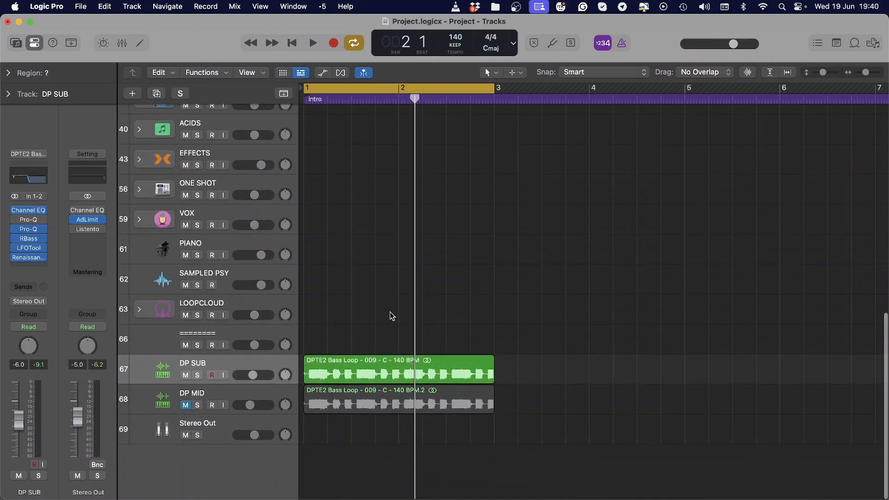
click(493, 361)
click(399, 370)
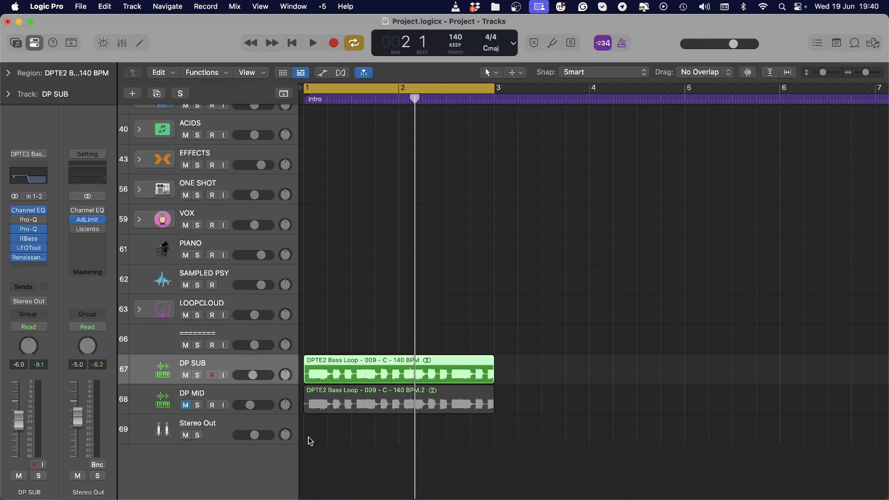
click(185, 375)
click(185, 405)
key(space)
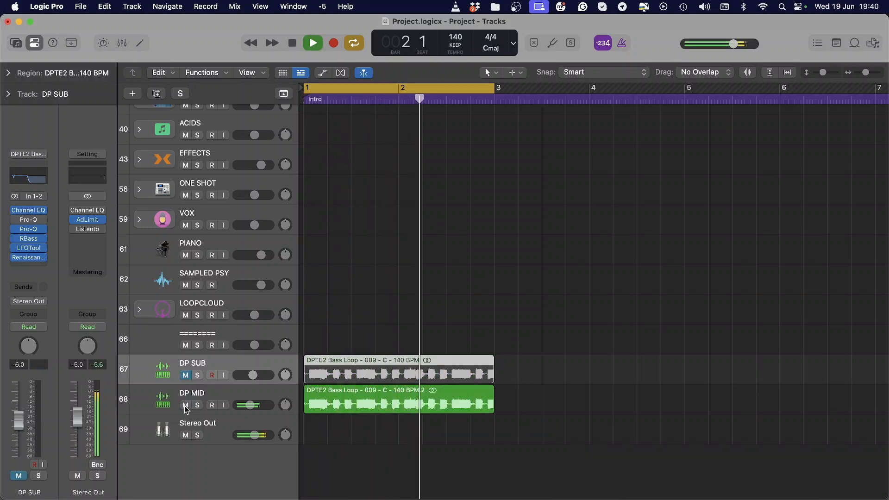
key(space)
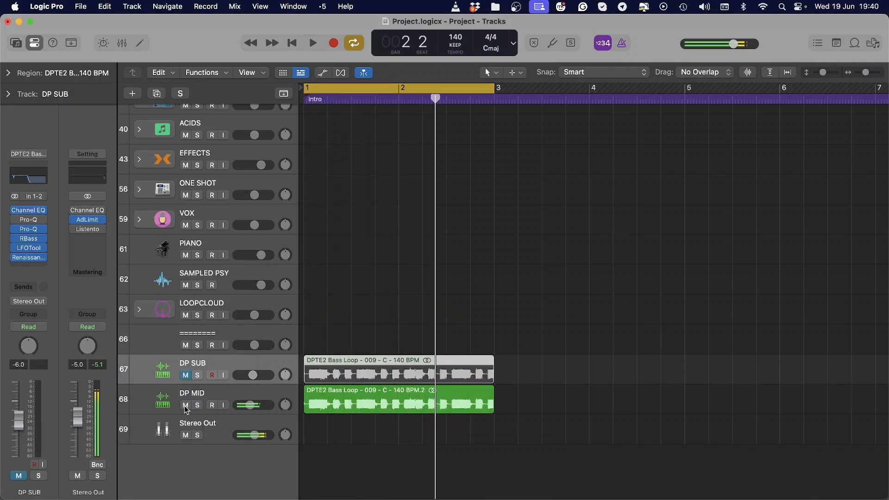
Mute DP MID, unmute DP SUB, and play the loop to audition the processed sub layer alone.
click(208, 397)
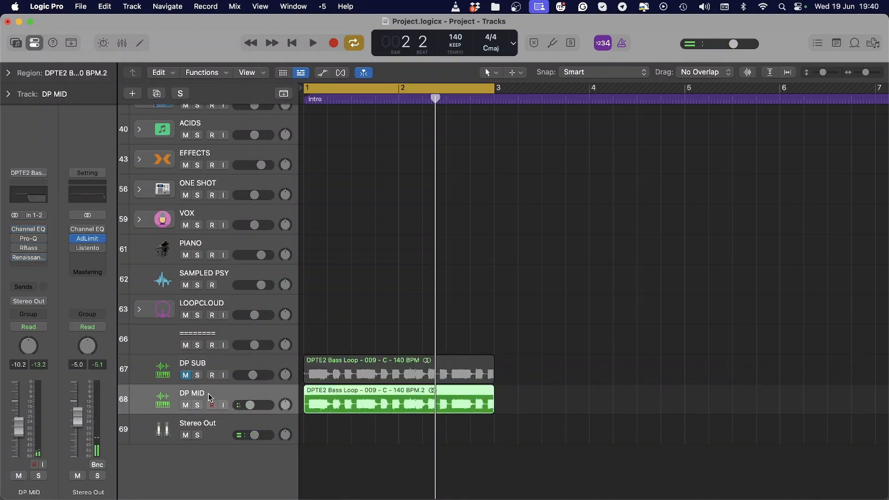
click(185, 405)
click(181, 376)
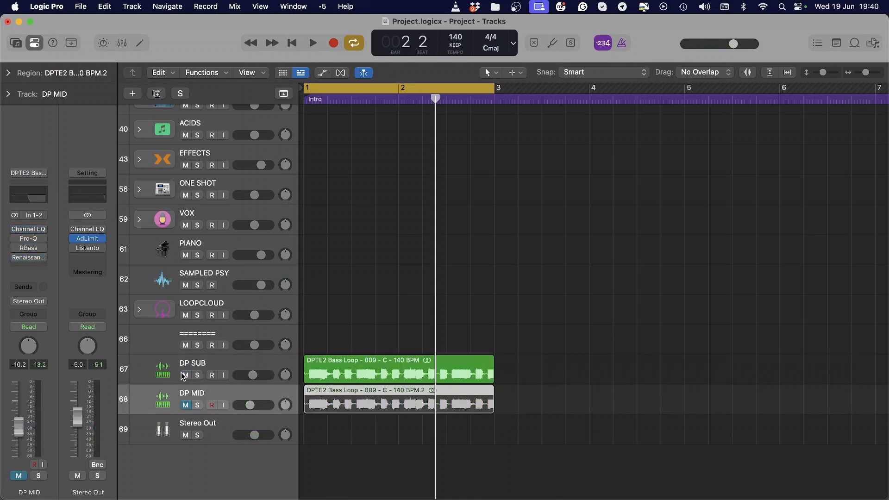
click(201, 380)
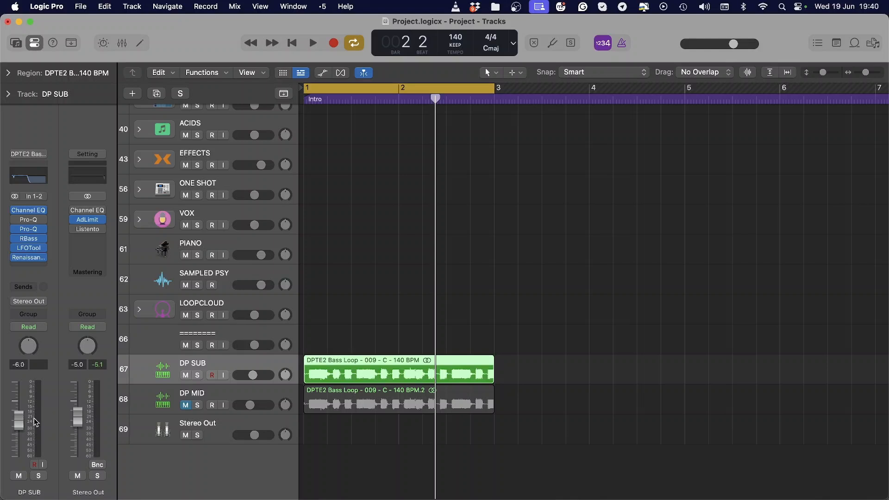
key(space)
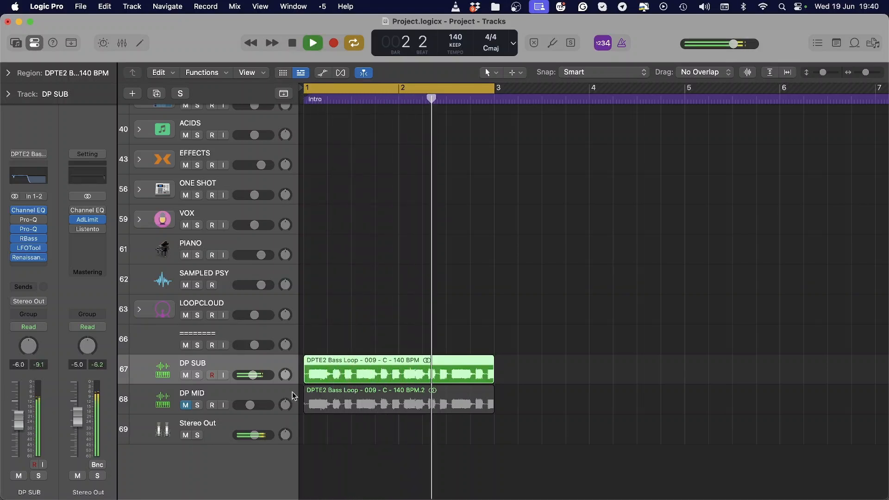
key(space)
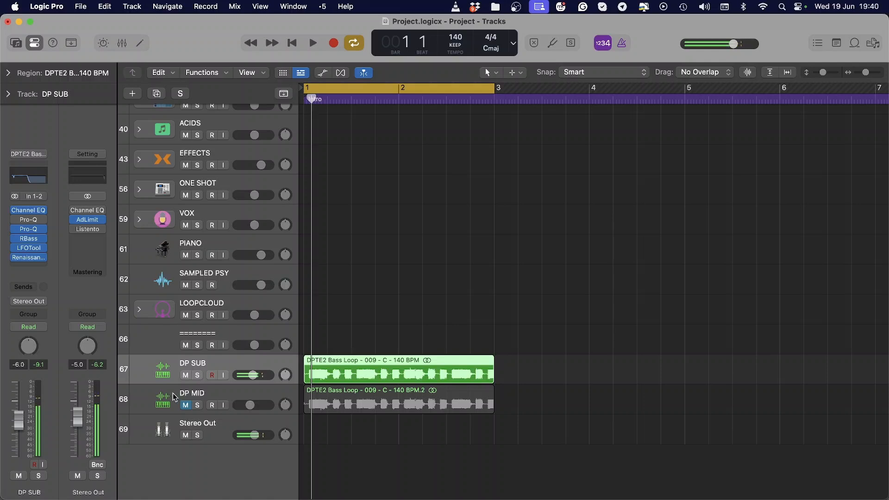
Unmute DP MID alongside DP SUB and select the DP MID track.
click(186, 405)
click(200, 396)
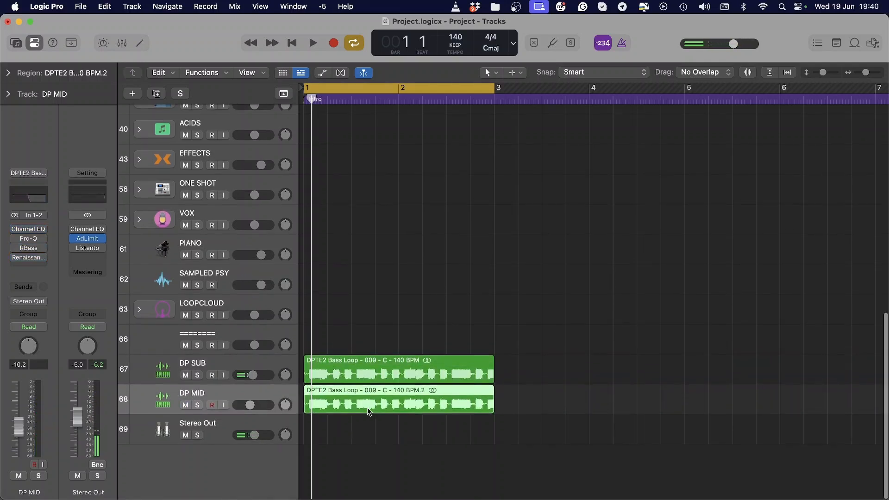
scroll(368, 408, up, 3)
scroll(364, 415, down, 1)
scroll(257, 393, down, 4)
scroll(257, 392, up, 1)
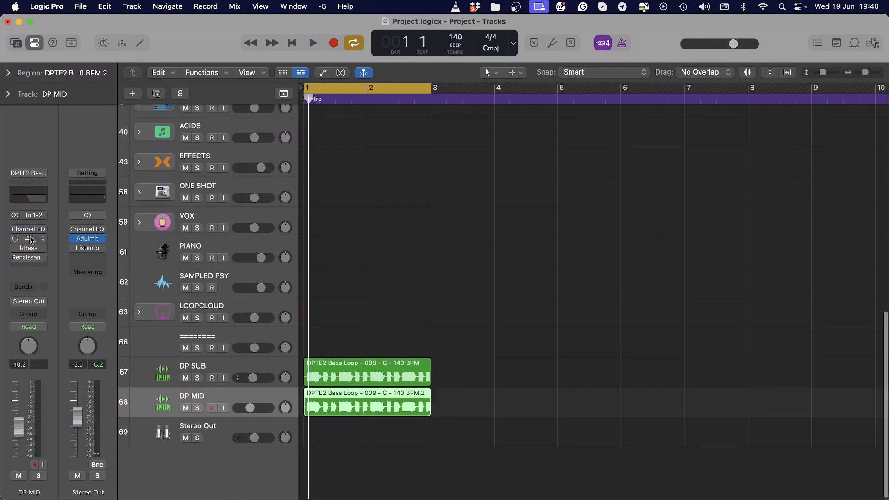
Recall the default Channel EQ setting on DP MID, replacing the copied sub curve with a low cut, and hide the plug-in windows.
click(30, 231)
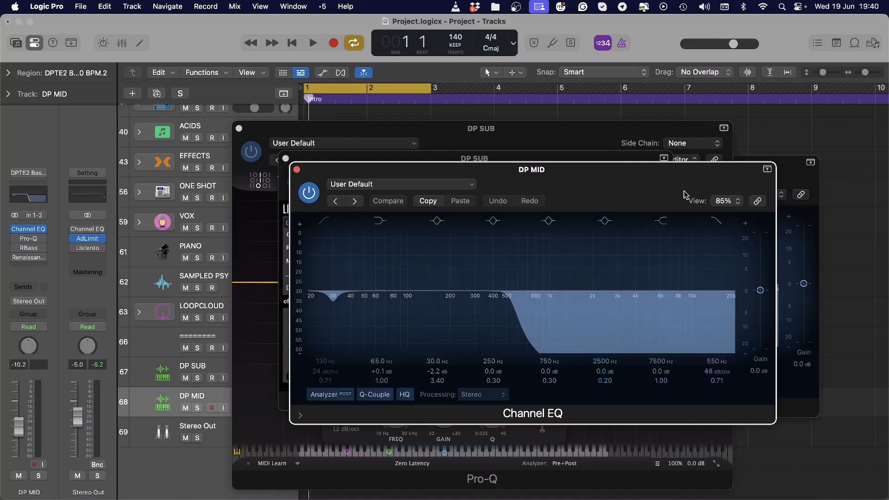
click(358, 184)
click(355, 384)
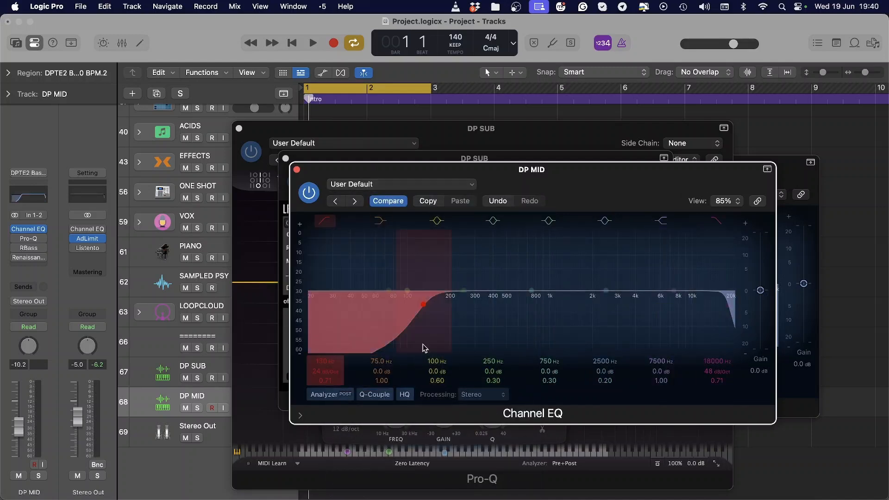
key(v)
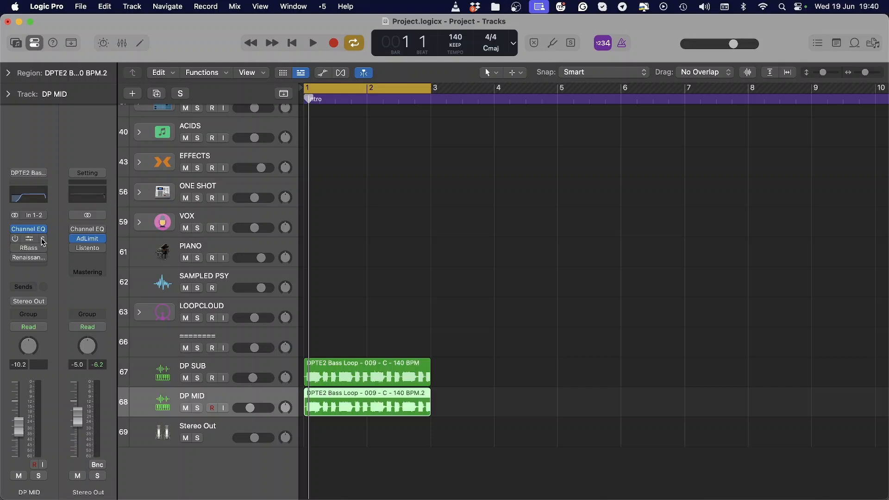
Remove Pro-Q, RBass and Renaissance Axx from DP MID, keeping only Channel EQ.
click(42, 239)
click(55, 239)
click(44, 249)
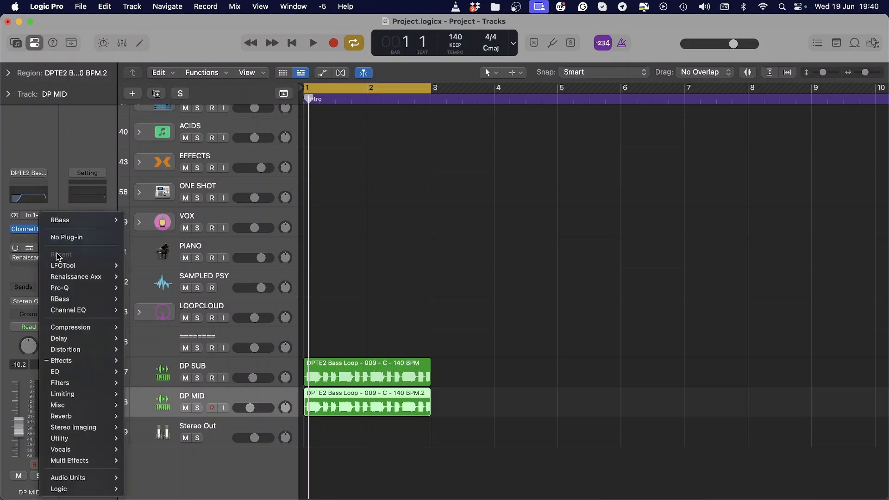
click(57, 238)
click(43, 258)
click(67, 239)
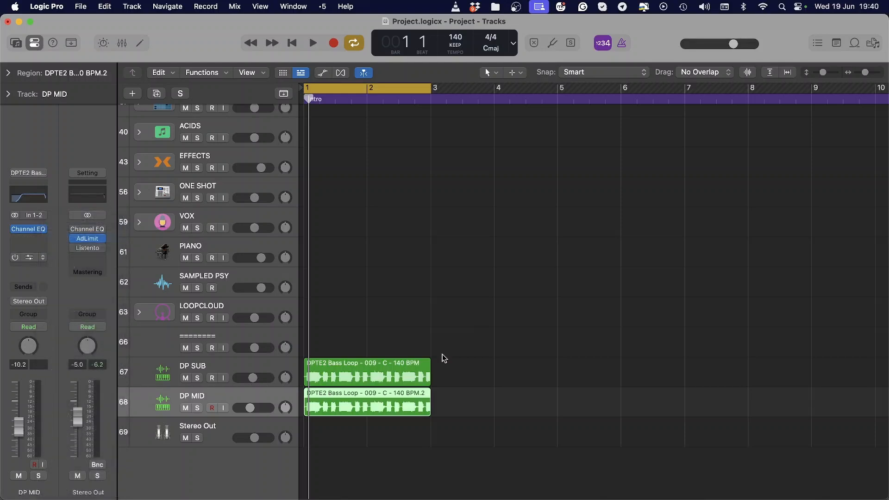
Play the loop, set DP MID's level to -10.0 dB, and route its output to Bus 7 in the MIDS group.
key(space)
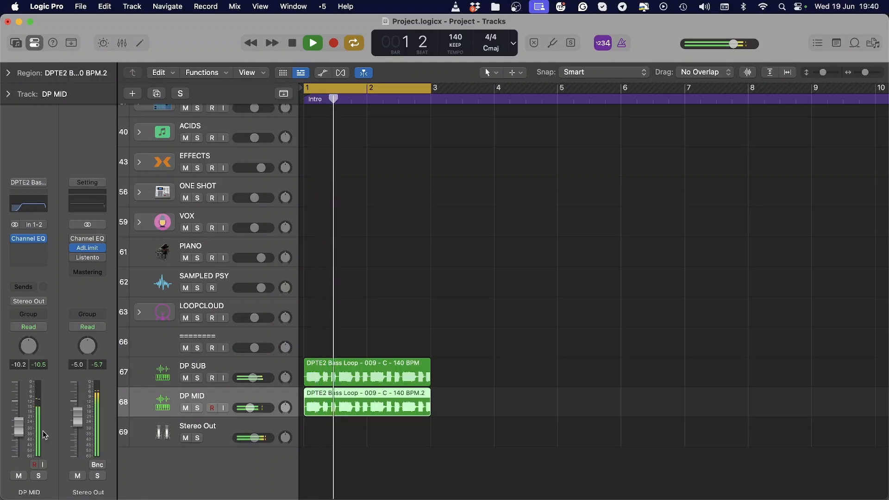
drag(19, 432, 21, 437)
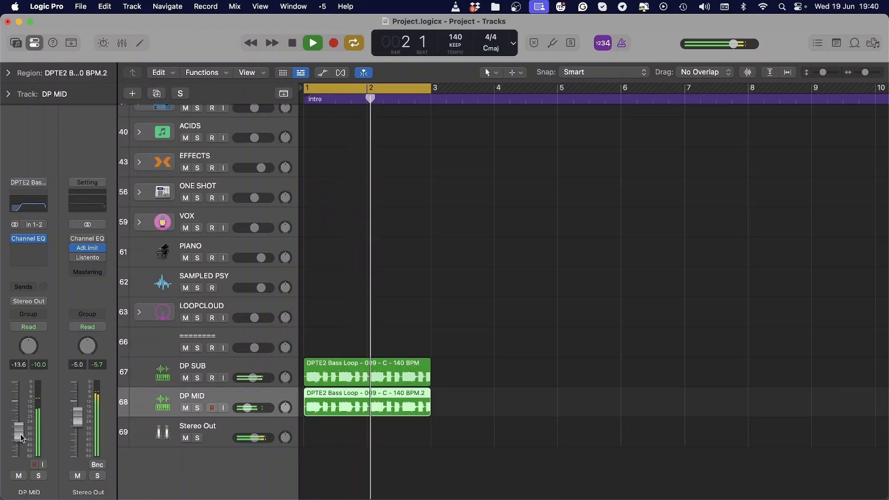
click(39, 304)
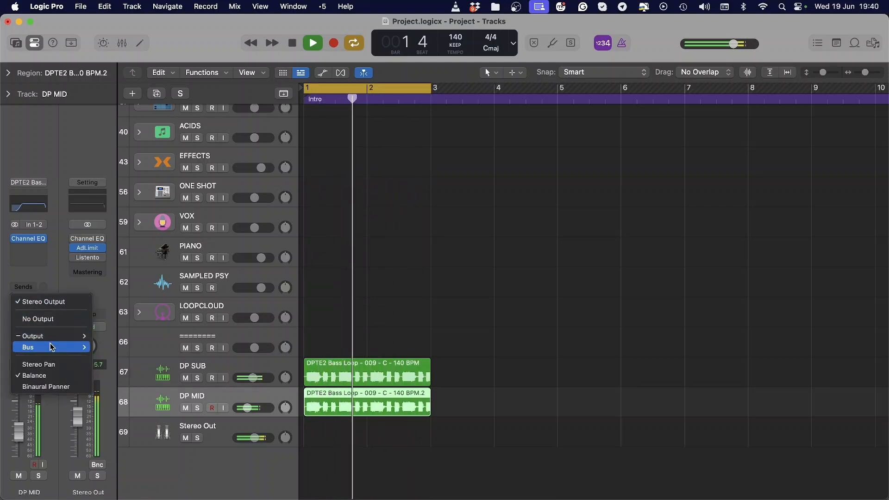
mouse_move(51, 347)
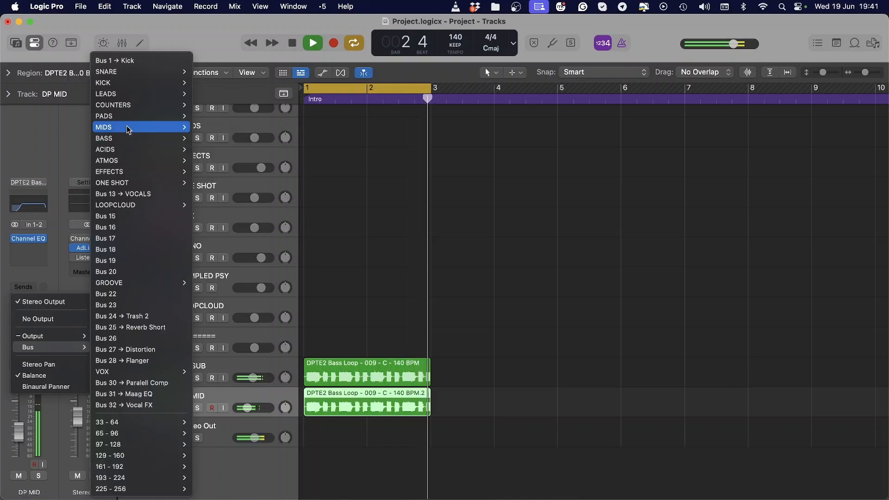
mouse_move(126, 126)
click(204, 129)
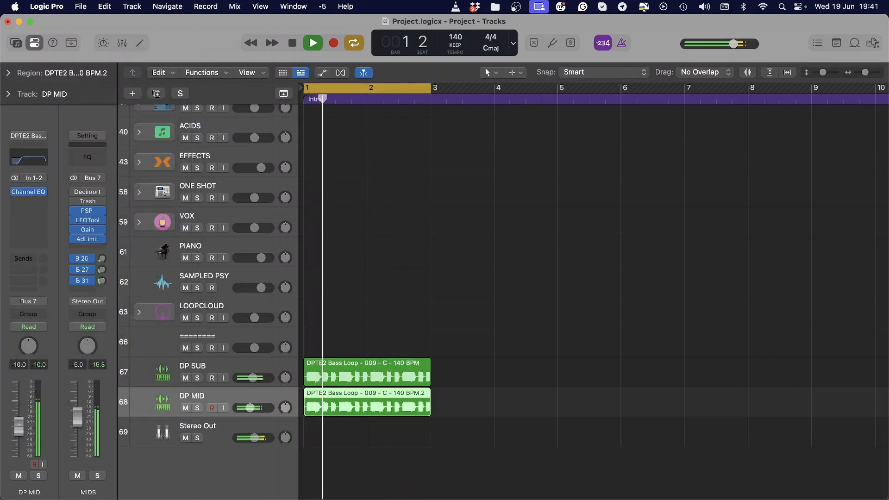
Set the low cut in DP MID's Channel EQ to about 132 Hz and move the DP MID track above DP SUB.
click(21, 191)
mouse_move(436, 333)
mouse_down()
mouse_move(445, 318)
mouse_move(683, 318)
mouse_move(527, 330)
mouse_move(380, 325)
mouse_move(440, 323)
mouse_move(427, 324)
mouse_up()
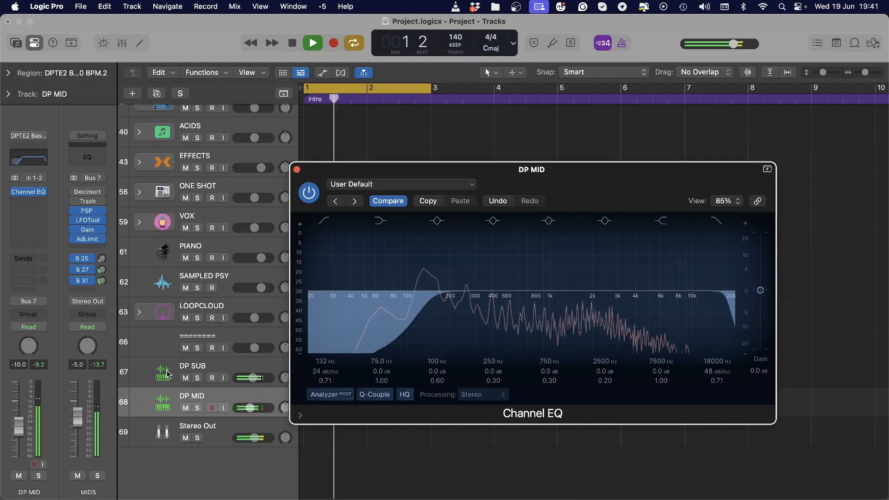
drag(215, 370, 213, 403)
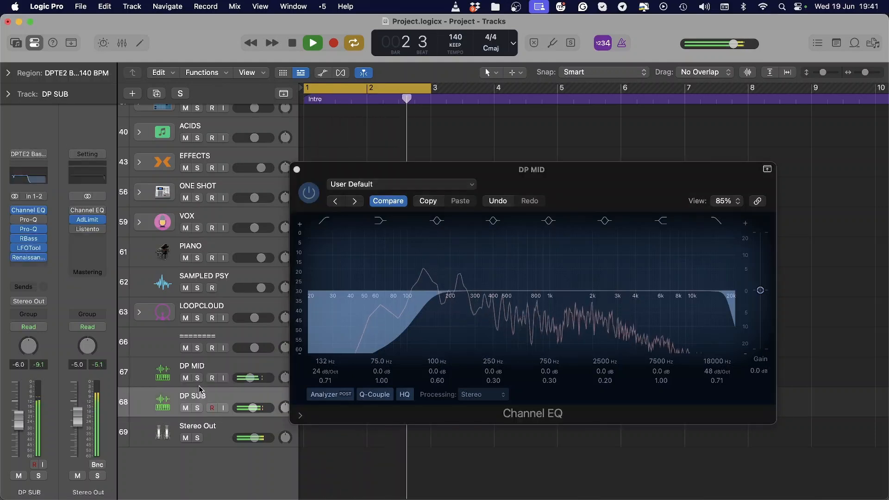
Try sweeping DP MID's low cut up to about 478 Hz while auditioning it against DP SUB.
click(185, 380)
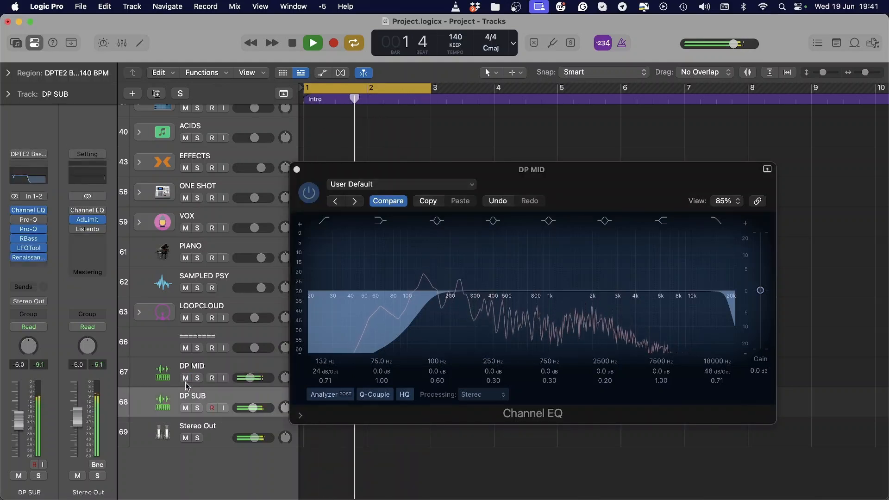
click(185, 408)
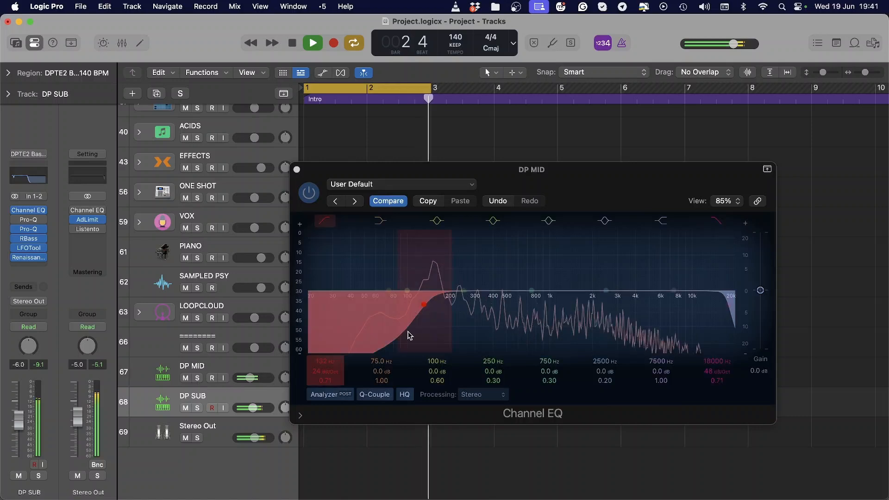
drag(423, 312, 439, 310)
key(space)
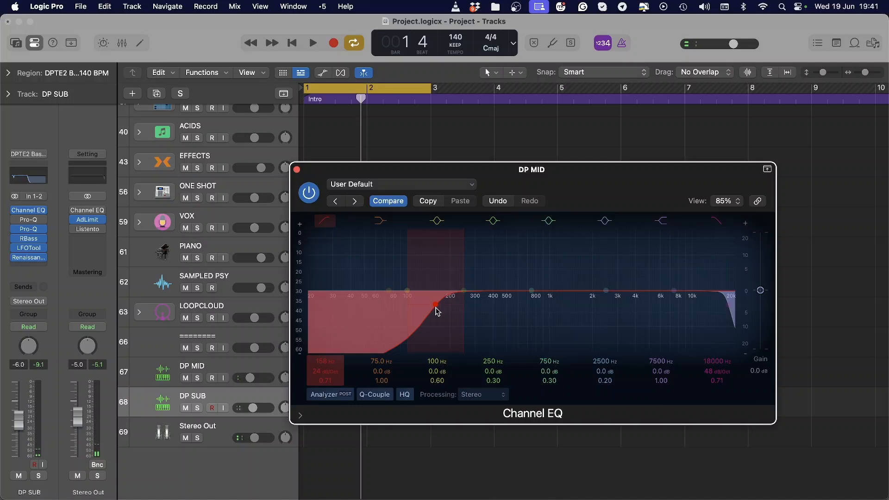
key(space)
drag(436, 312, 504, 311)
Show the Channel EQ windows of DP SUB and DP MID together, arranged so both curves can be compared.
click(219, 370)
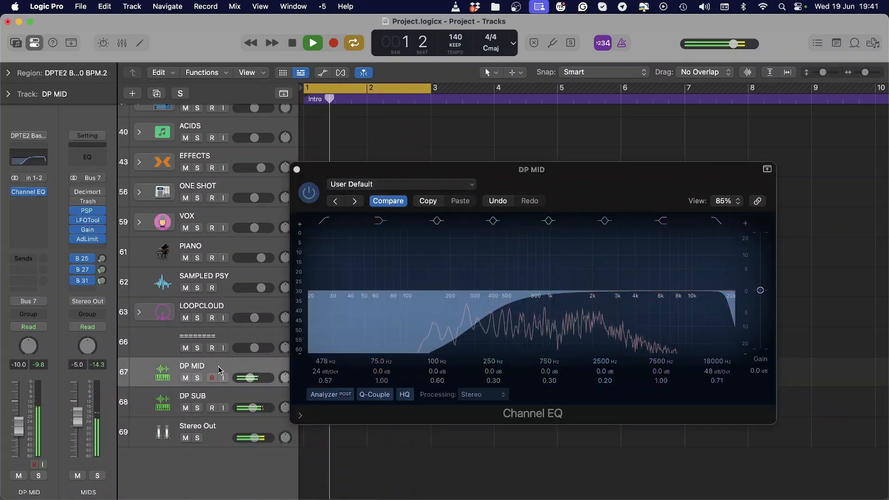
click(32, 192)
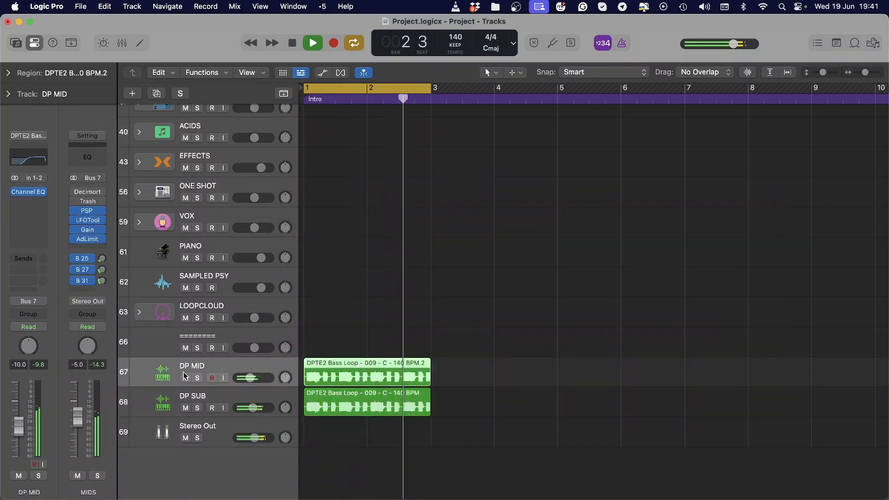
key(Down)
click(37, 189)
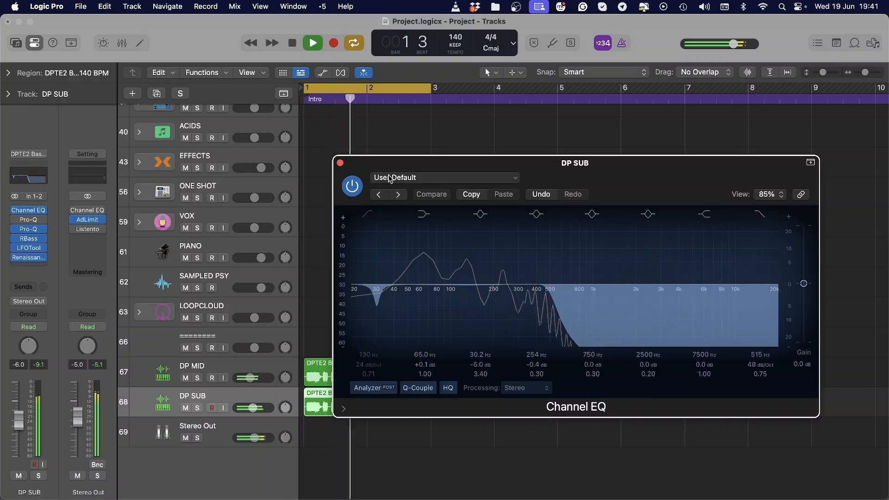
drag(389, 127, 139, 23)
click(198, 371)
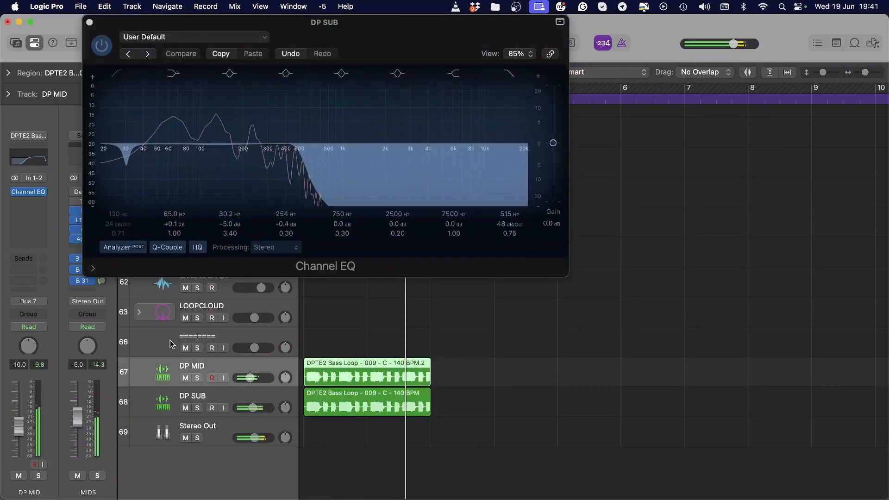
click(34, 160)
drag(377, 171, 396, 218)
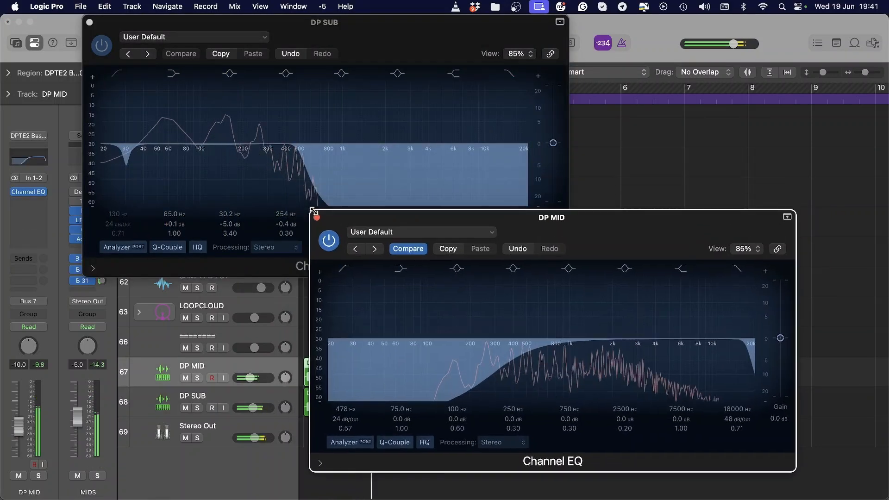
Try a much higher high cut on DP SUB and bring DP MID's low cut down to 130 Hz.
click(315, 180)
mouse_move(340, 179)
mouse_down()
mouse_move(319, 181)
mouse_move(342, 184)
mouse_up()
click(579, 208)
drag(581, 218, 580, 214)
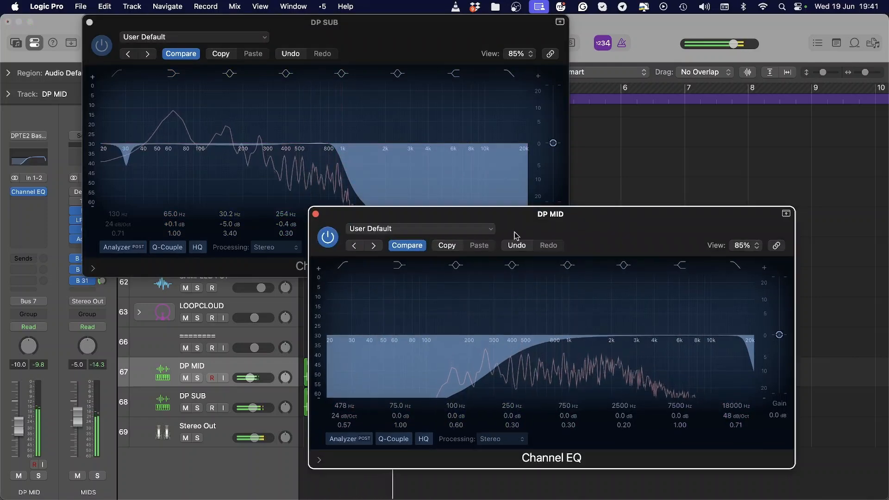
click(403, 228)
click(371, 421)
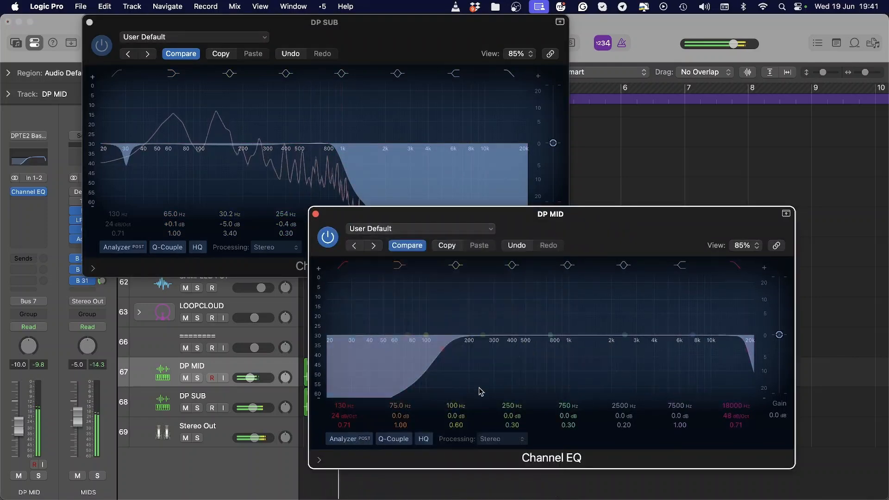
Set DP SUB's high cut to 268 Hz and DP MID's low cut to 143 Hz, with DP MID's level at -9.0 dB.
click(339, 184)
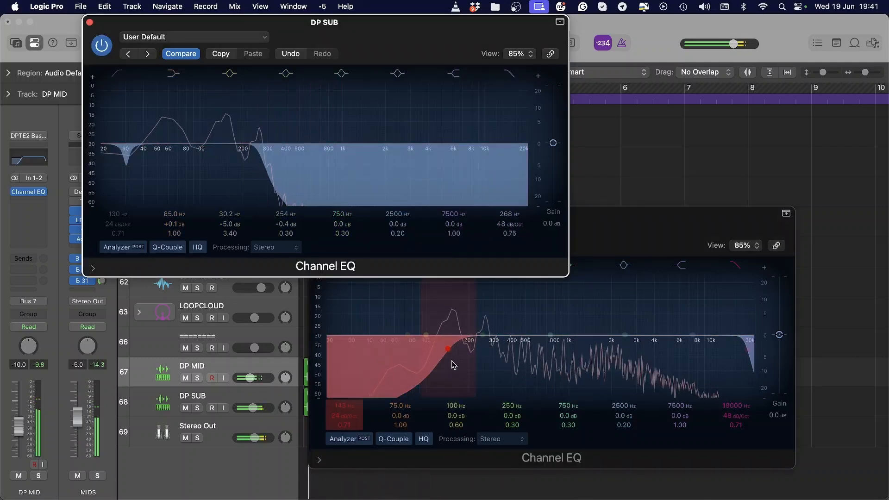
click(438, 362)
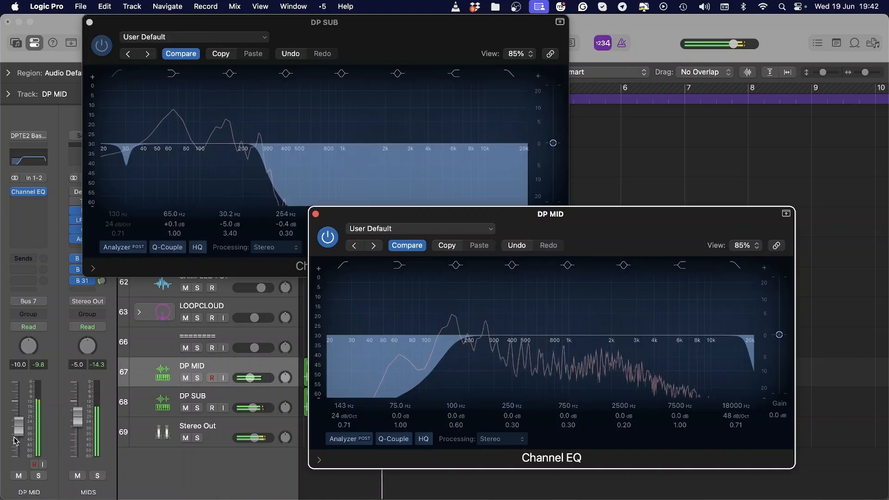
drag(15, 436, 15, 434)
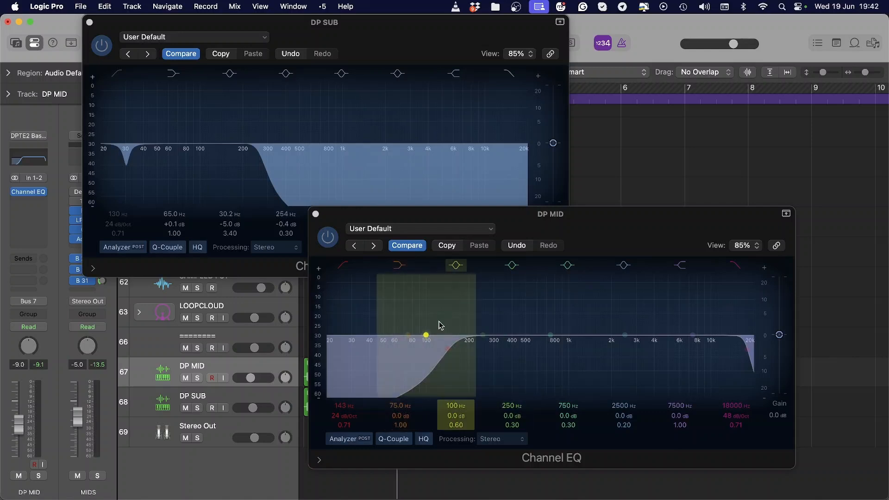
Refine the crossover during playback, setting DP MID's low cut to 158 Hz and DP SUB's high cut to about 254 Hz.
key(space)
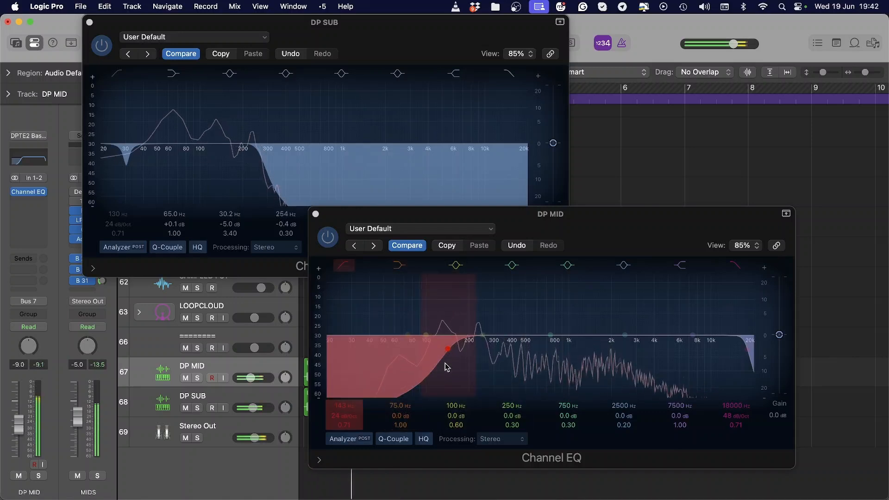
drag(445, 368, 614, 370)
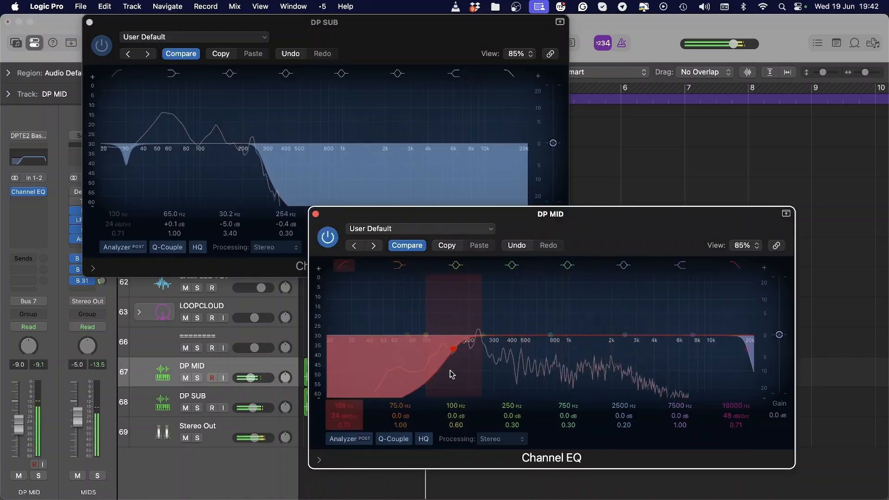
click(244, 172)
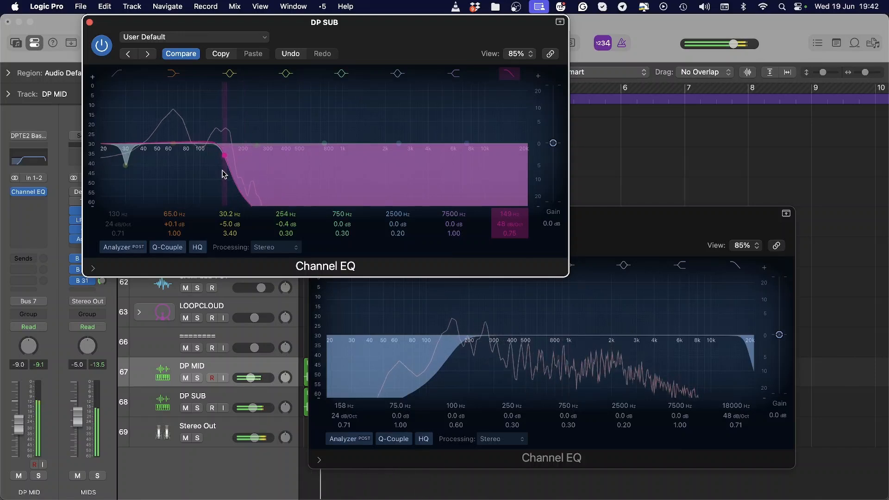
drag(275, 174, 326, 181)
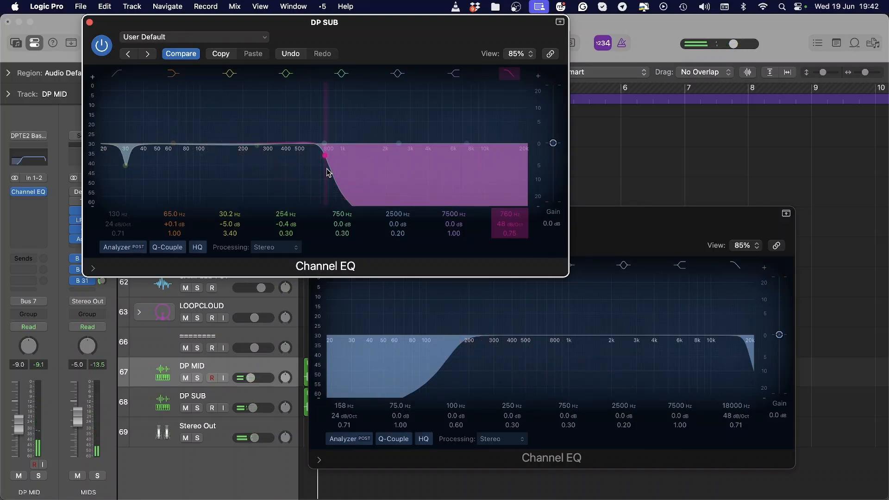
key(space)
drag(328, 173, 318, 172)
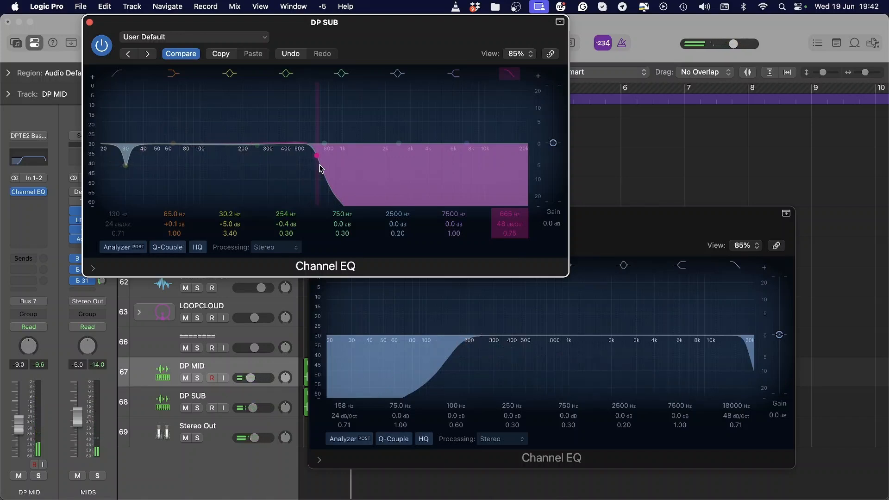
drag(320, 169, 261, 170)
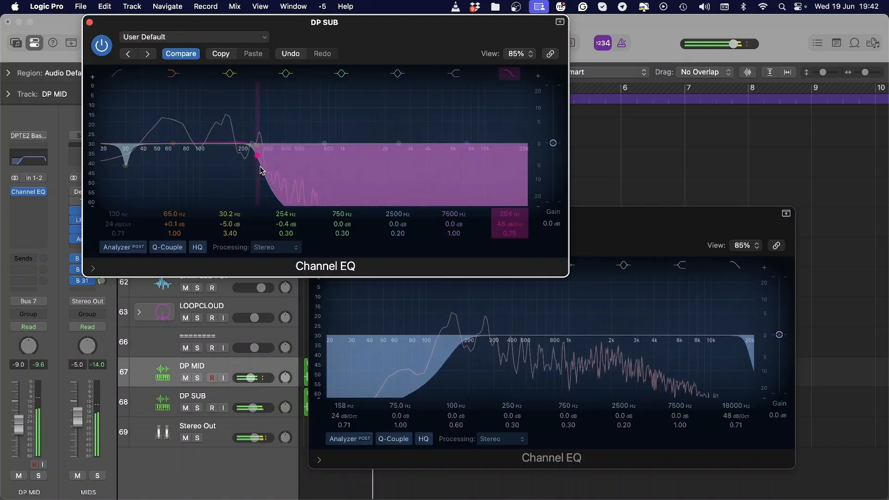
Hide the plug-in windows, solo DP MID, and raise its level to -8.0 dB before stopping playback.
key(v)
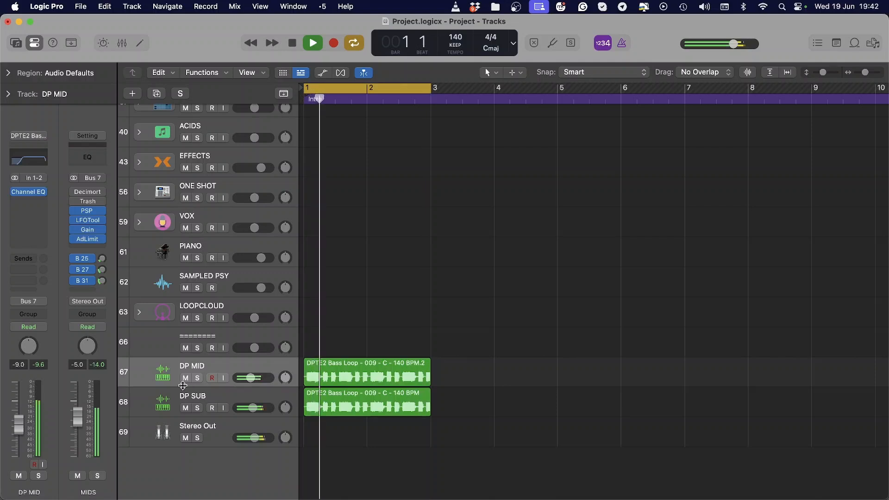
key(s)
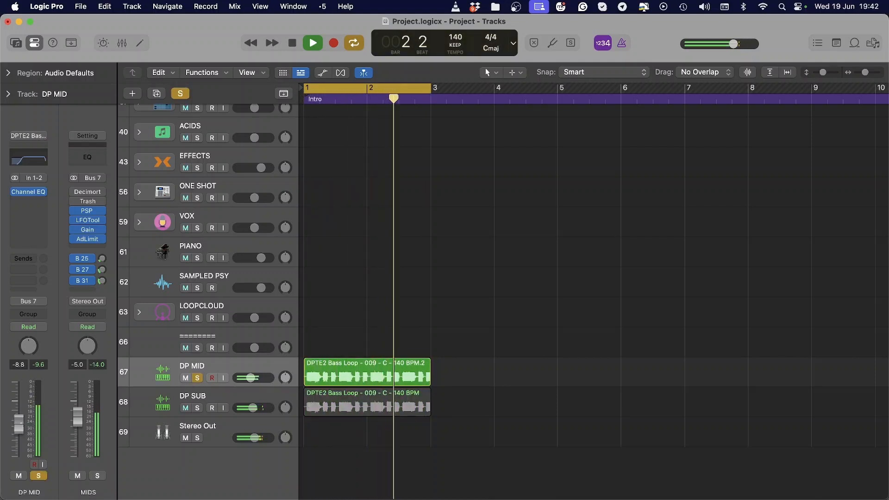
key(space)
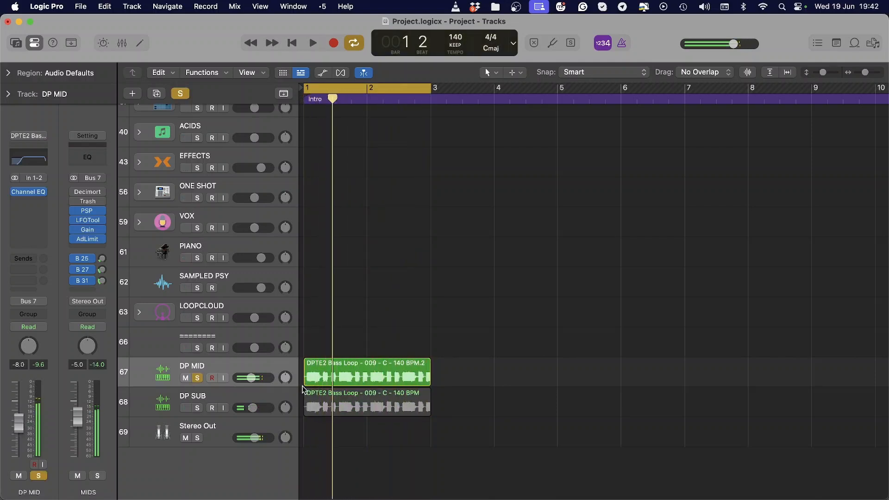
Insert the Wider stereo-imaging plug-in after Channel EQ on DP MID and hide the plug-in windows.
click(35, 204)
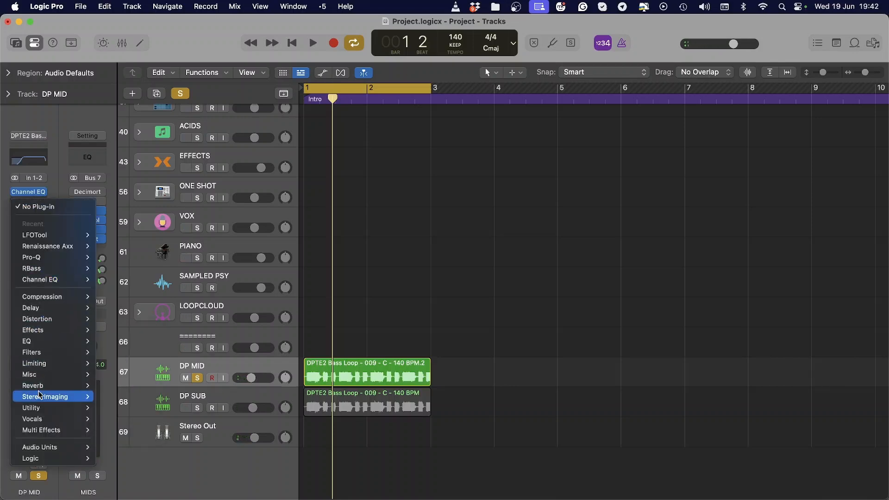
mouse_move(40, 396)
click(119, 417)
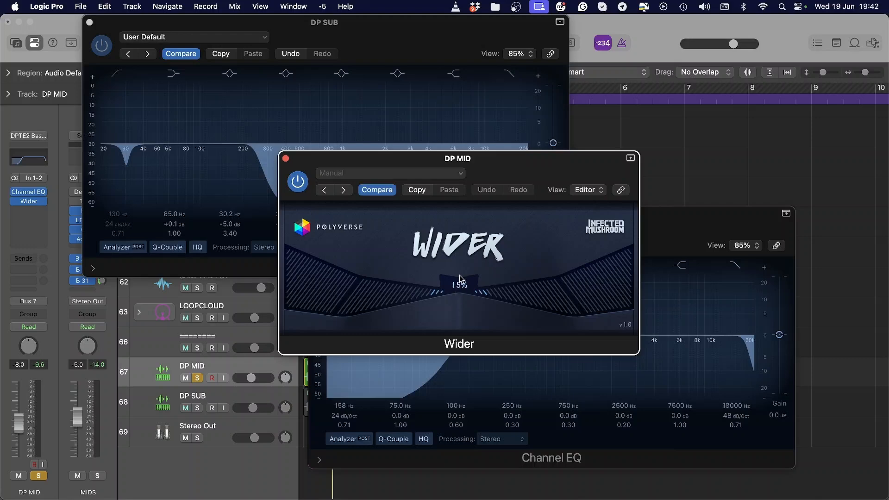
key(v)
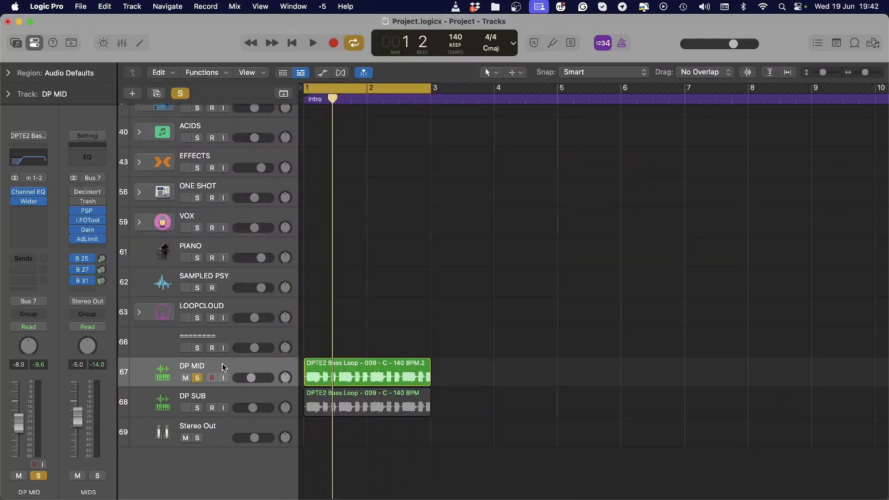
Duplicate the DP MID track with its settings and set Wider on the duplicate to about 32%.
click(222, 363)
key(super+d)
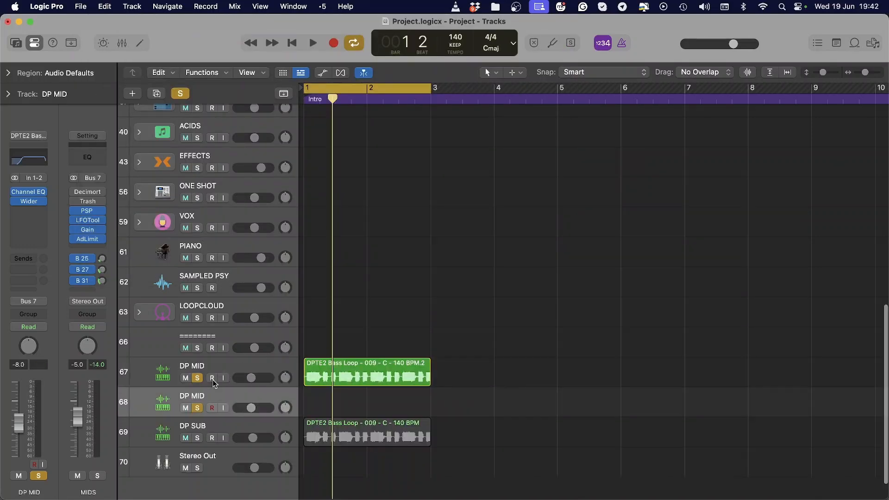
click(28, 200)
drag(470, 276, 467, 273)
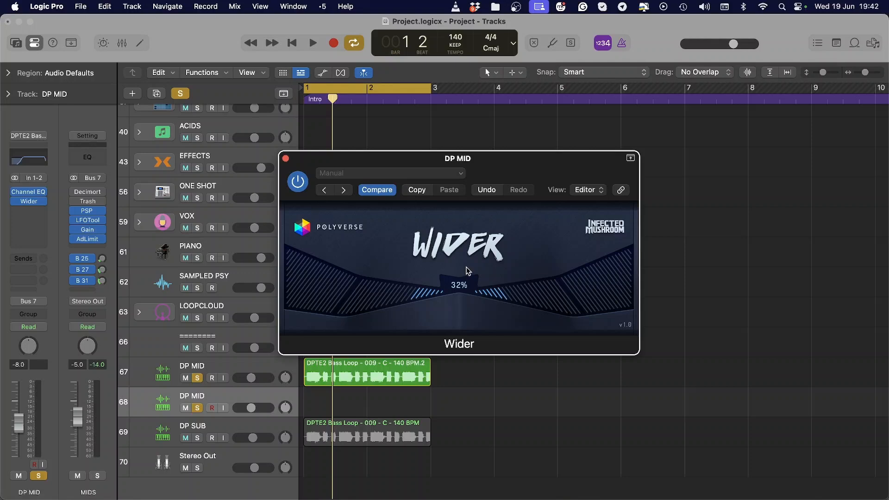
key(super+w)
Copy the bass loop region onto the duplicate DP MID track and unsolo the original DP MID.
drag(308, 378, 306, 407)
click(197, 378)
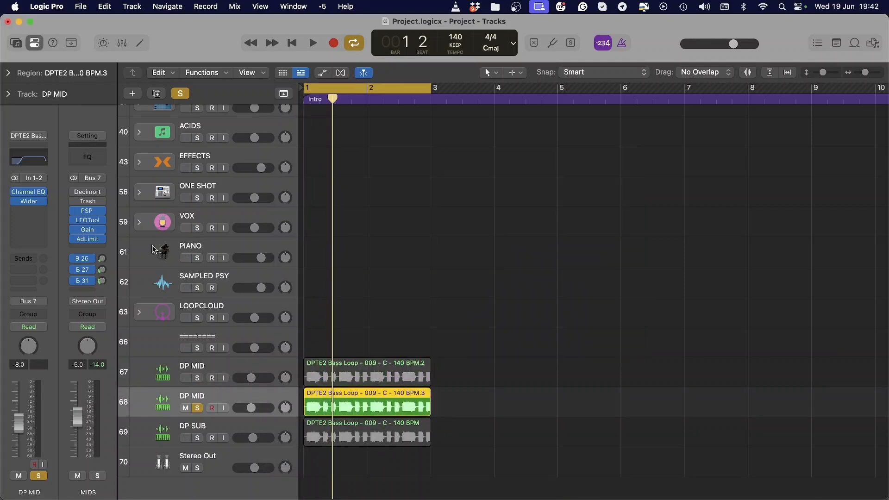
Start playback and insert the Trash distortion plug-in in stereo after Wider on the duplicate DP MID track.
key(space)
click(28, 211)
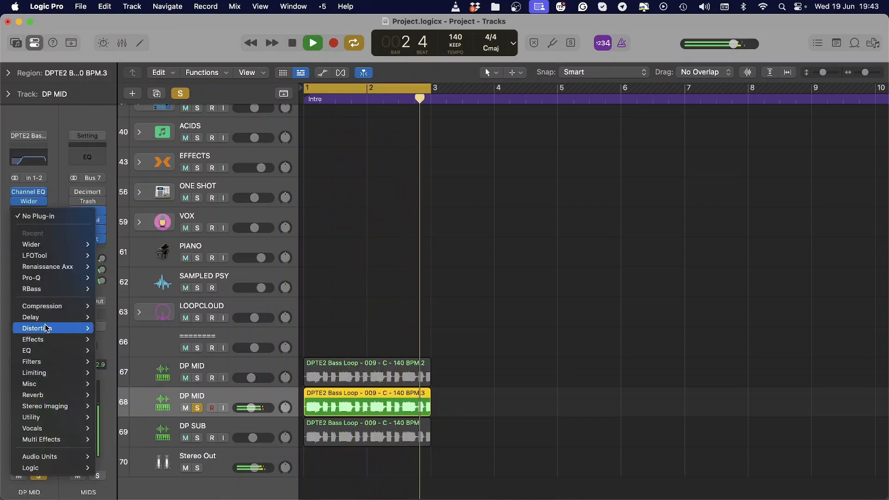
mouse_move(47, 328)
mouse_move(124, 395)
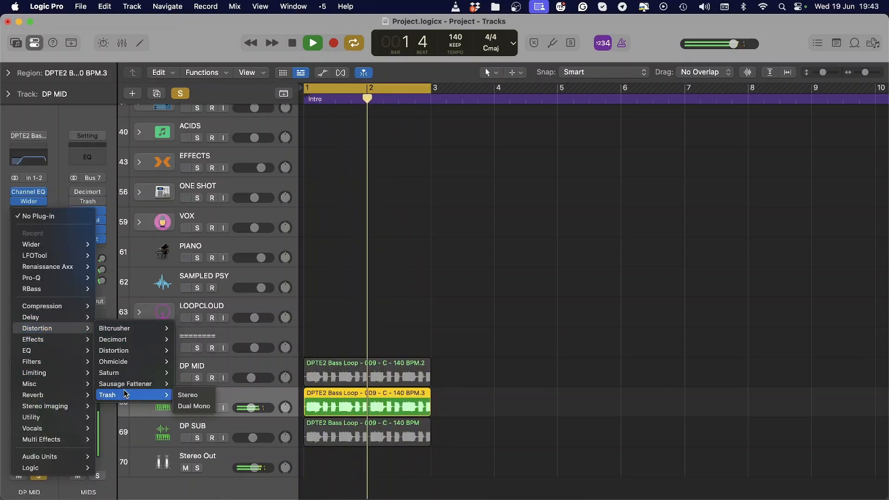
click(188, 395)
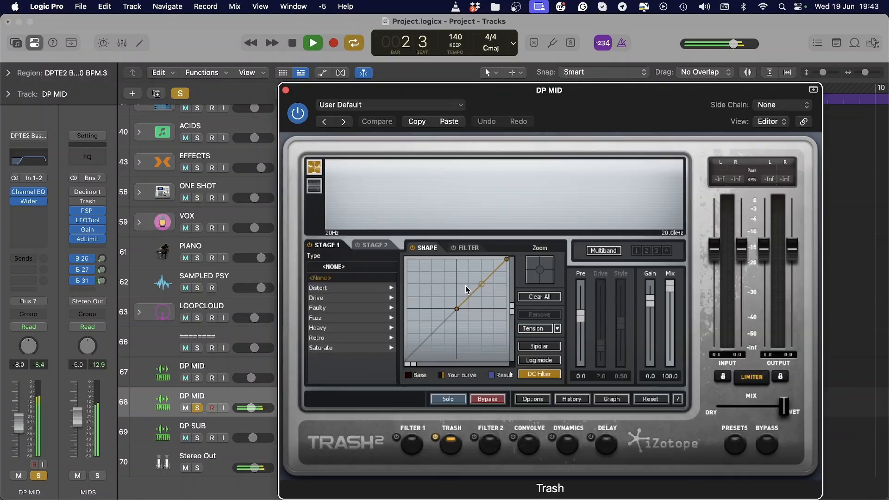
Audition Trash's Classic Textures presets from Electro Box to Flathead and pull Flathead's overall mix slightly towards dry.
click(735, 446)
click(436, 229)
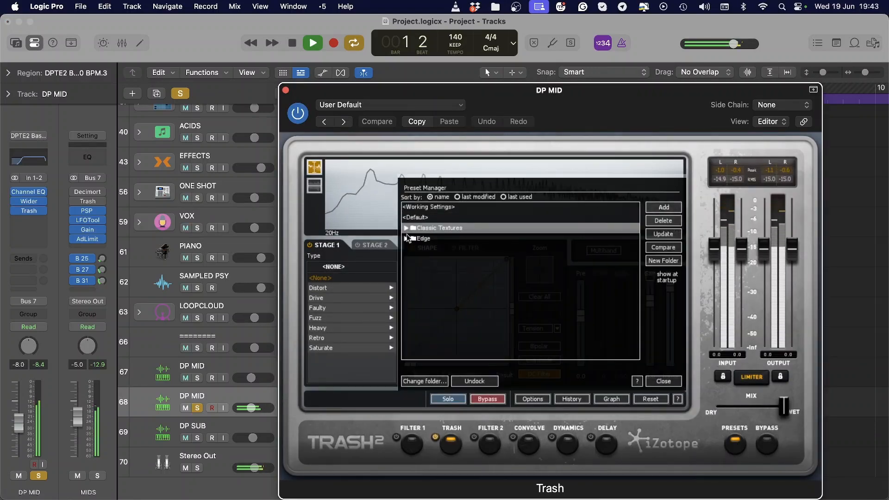
click(406, 228)
click(425, 291)
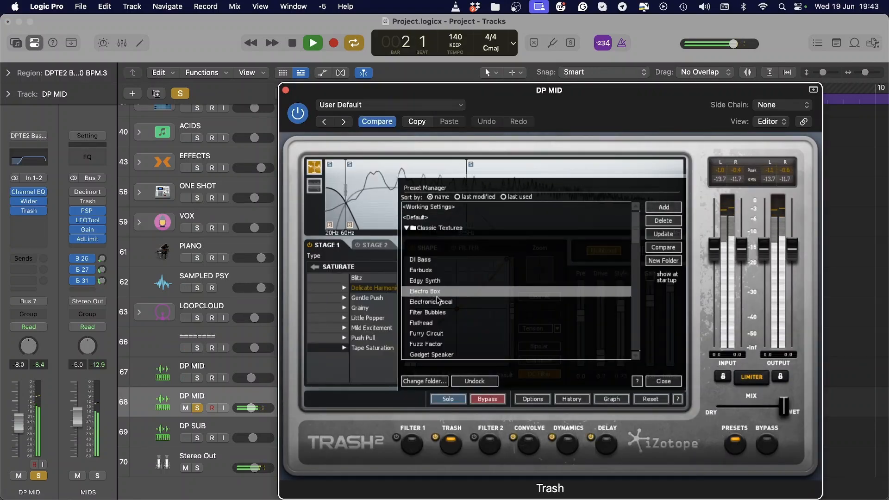
click(416, 314)
click(426, 323)
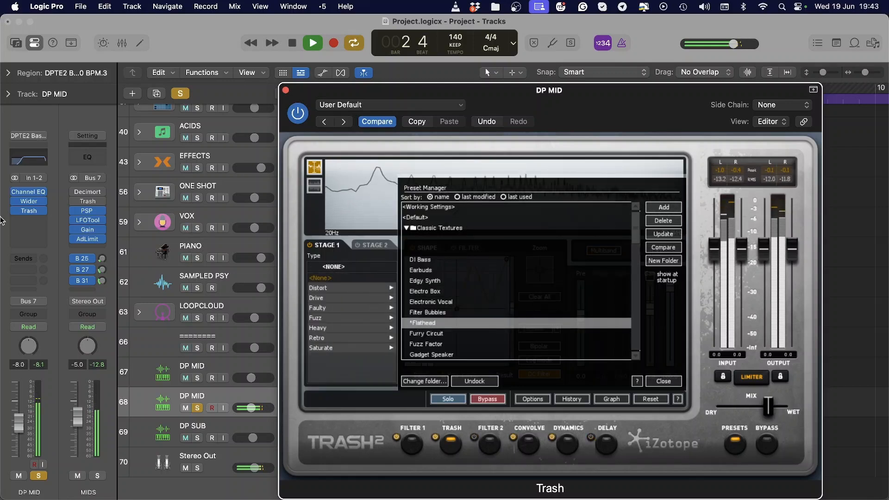
Insert the OhmBoyz delay after Trash on the duplicate DP MID, set its D1 level to -13.5 dB, and close its window.
click(29, 223)
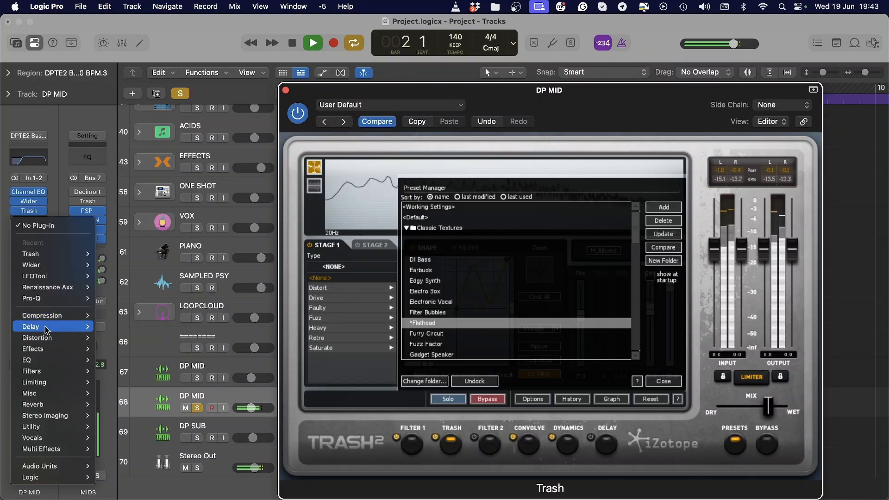
mouse_move(56, 326)
mouse_move(123, 346)
click(174, 338)
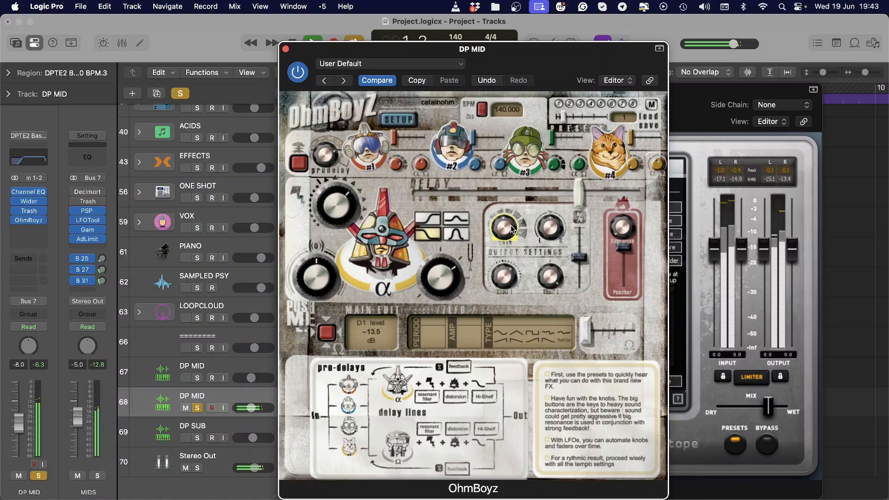
click(286, 49)
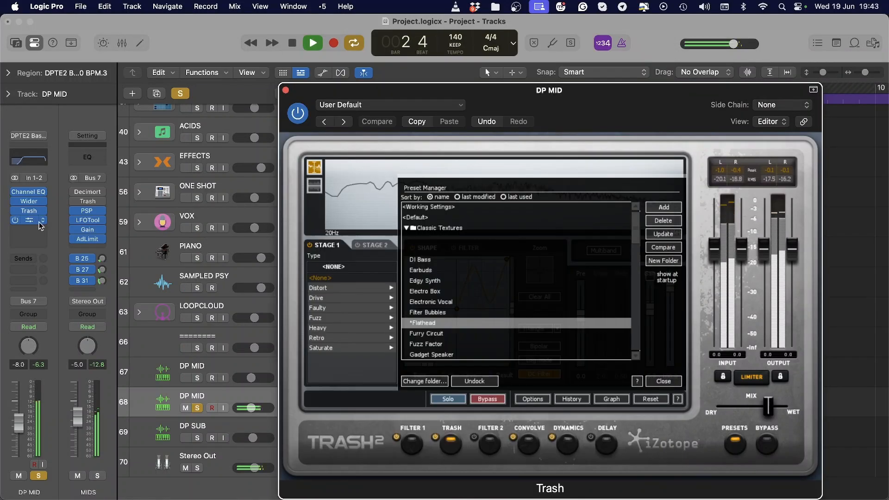
Insert Renaissance Axx after OhmBoyz on the duplicate DP MID with threshold -5.9 and gain -3.4.
click(28, 230)
mouse_move(60, 306)
click(108, 307)
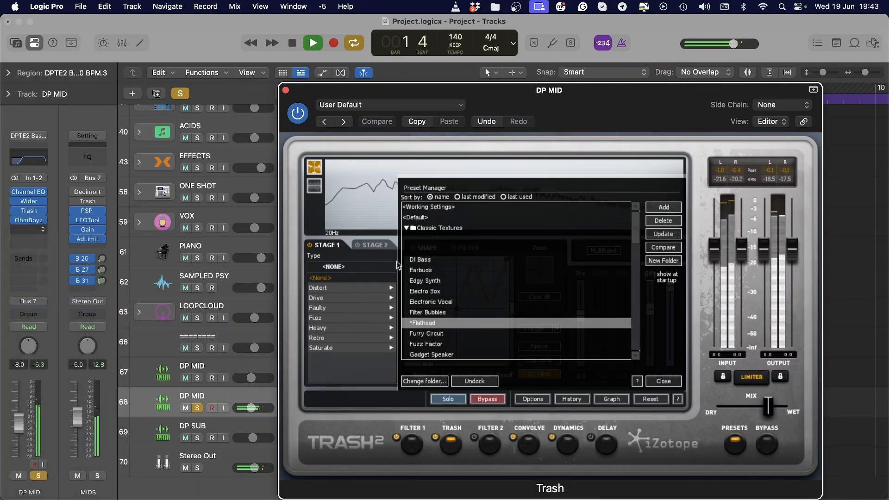
drag(322, 285, 298, 309)
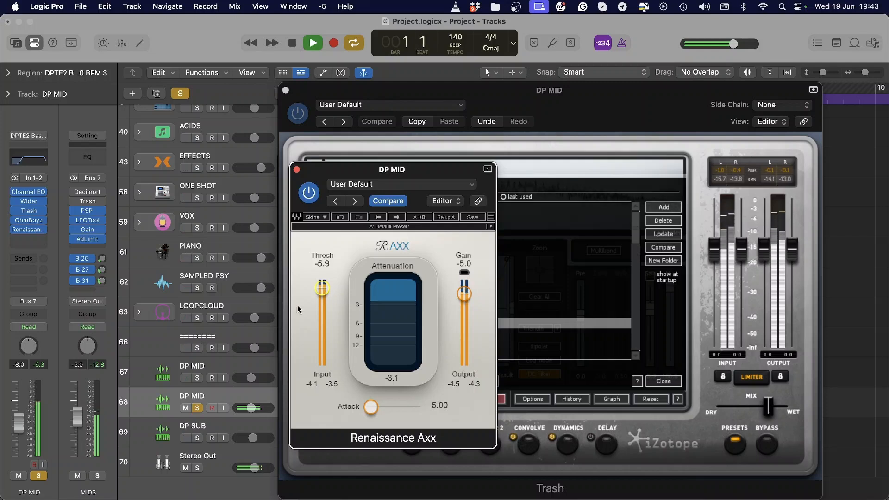
drag(464, 293, 464, 290)
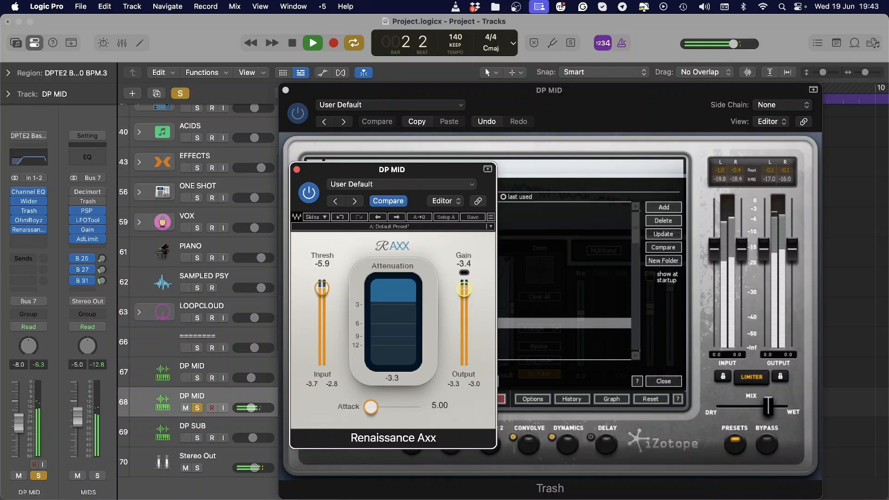
Solo the original DP MID alongside the duplicate and lower the duplicate's level to -11.0 dB.
key(v)
click(198, 378)
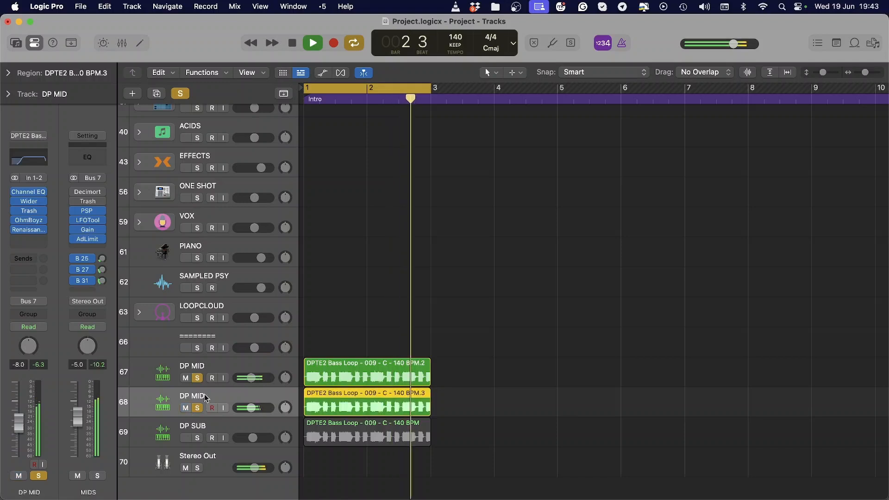
drag(19, 423, 20, 433)
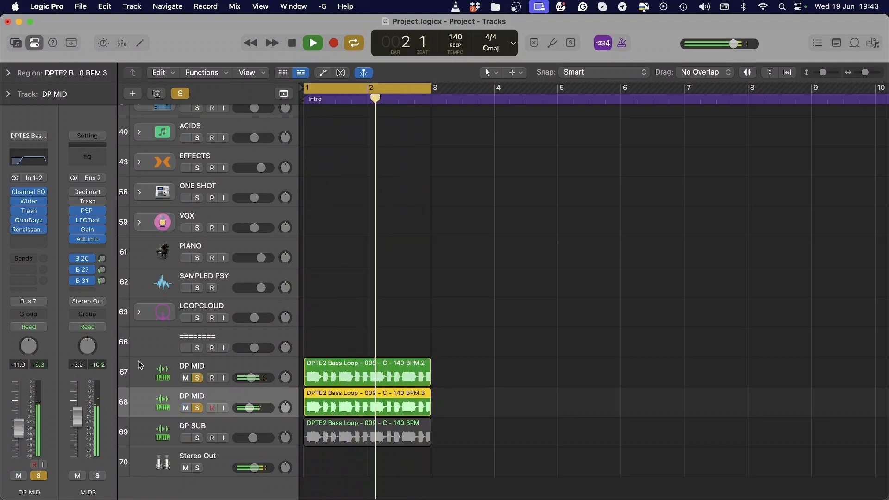
Step through the Classic Textures presets in the duplicate's Trash plug-in to Ghostly Mids and clear all track solos.
click(29, 211)
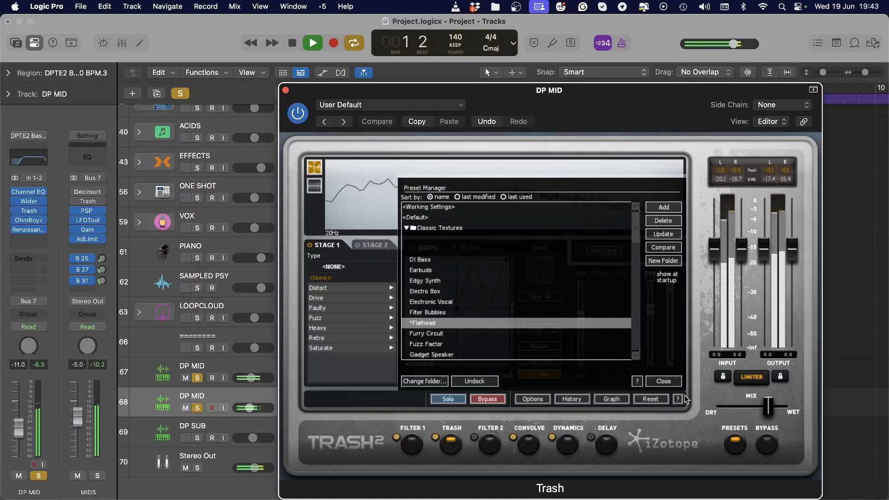
click(740, 453)
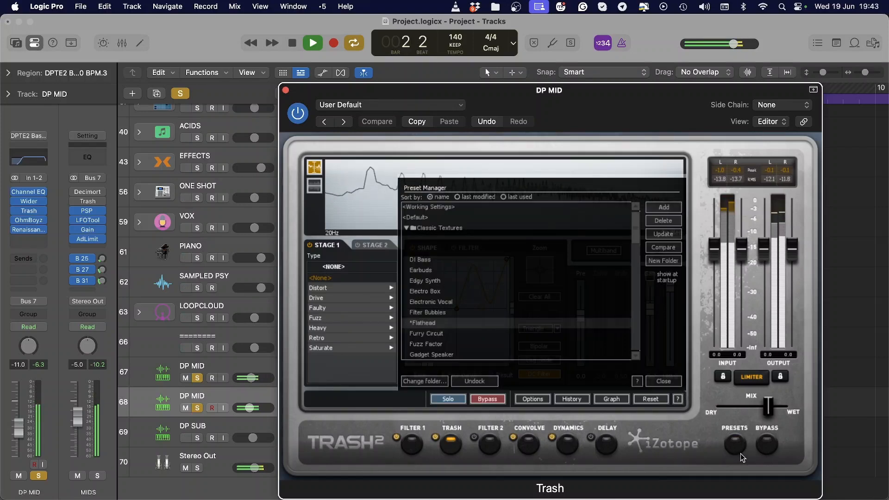
click(745, 453)
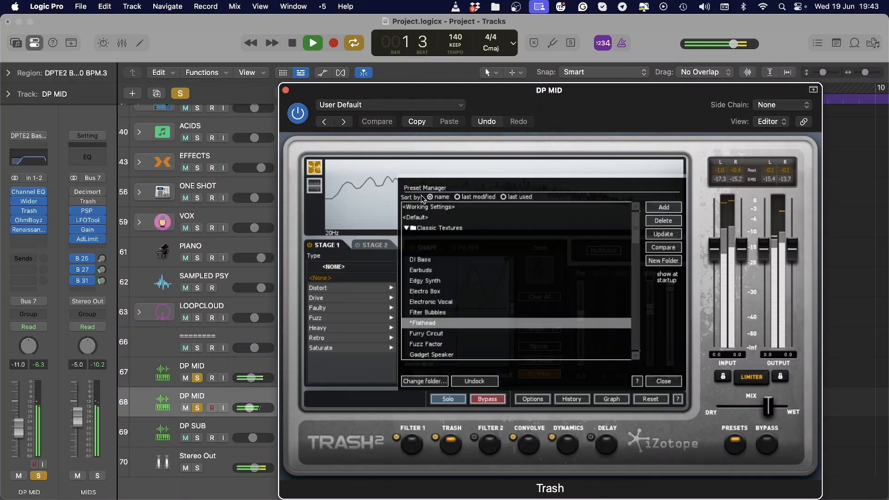
click(436, 329)
key(Down)
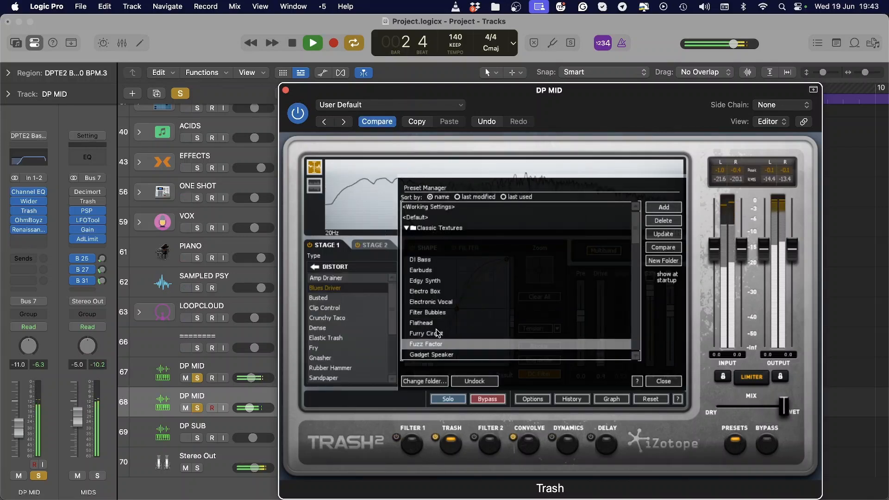
key(Down)
key(Down)
key(Down)
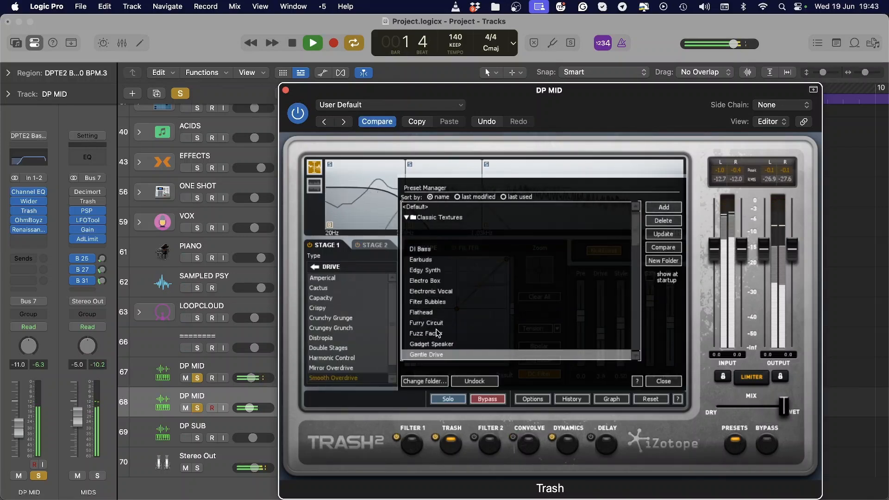
key(Down)
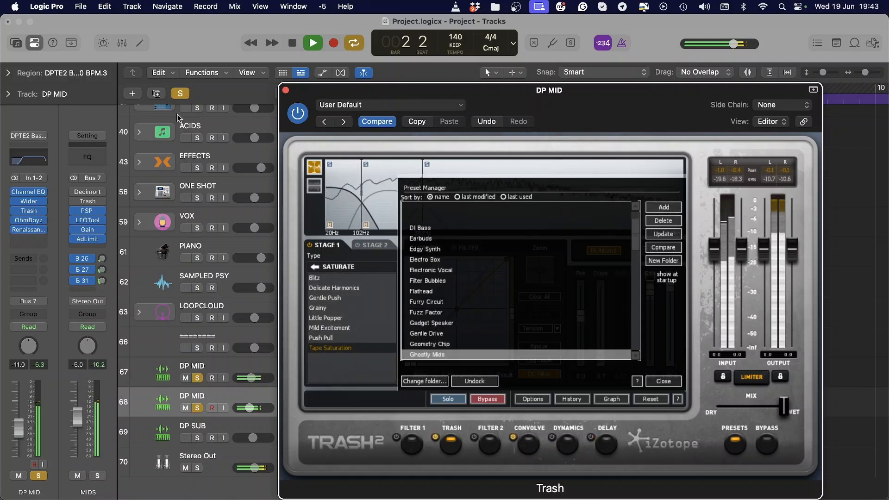
click(180, 94)
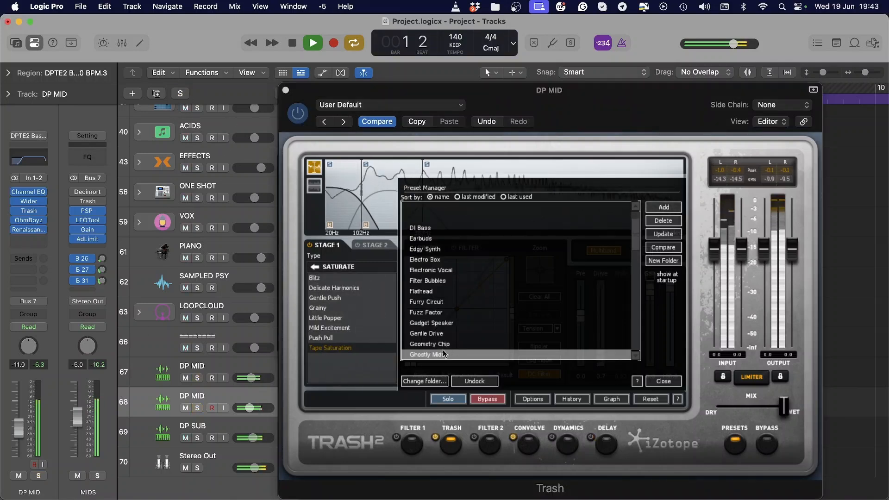
Try the Good Vibes preset in Trash, adjusting the duplicate DP MID's level while comparing it soloed and unsoloed.
scroll(444, 354, down, 1)
click(430, 351)
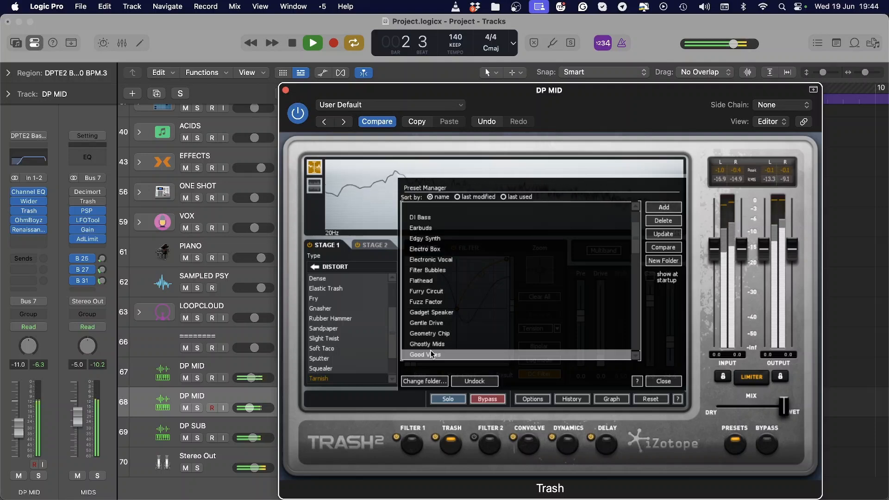
scroll(430, 352, down, 1)
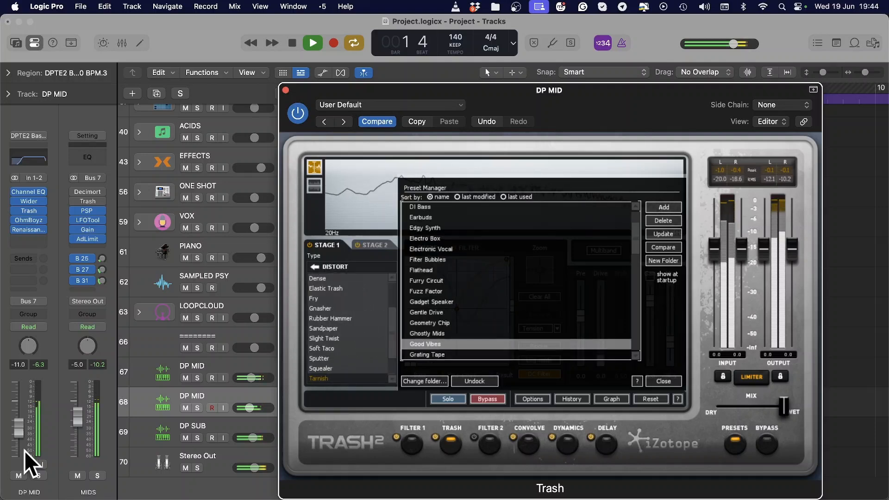
click(84, 422)
key(s)
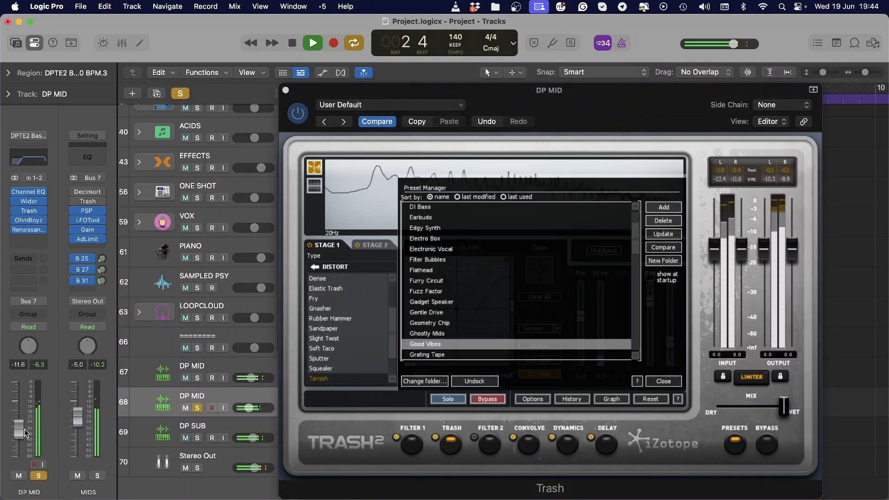
key(s)
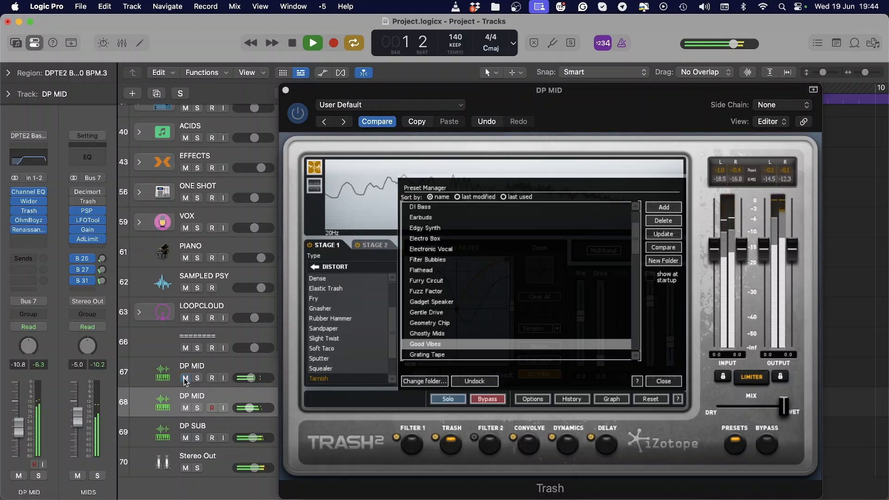
Reload the Ghostly Mids preset in Trash and set the duplicate DP MID's level to -11.6 dB.
click(440, 334)
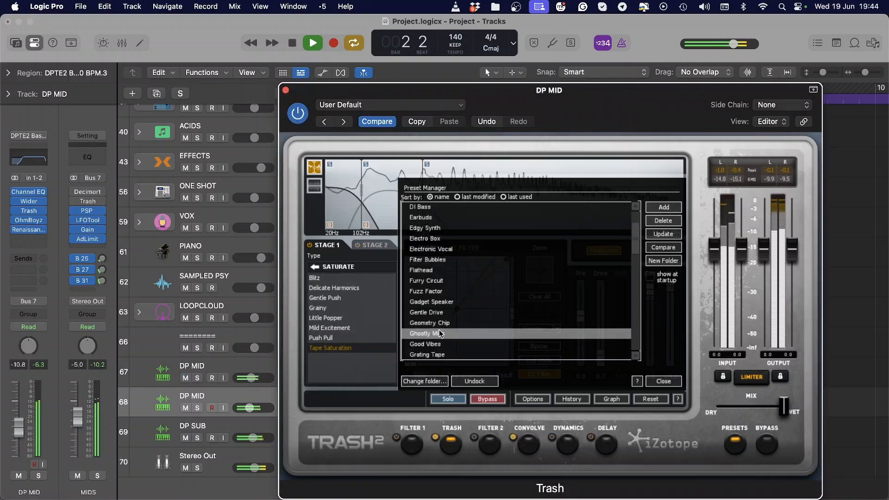
drag(14, 435, 16, 439)
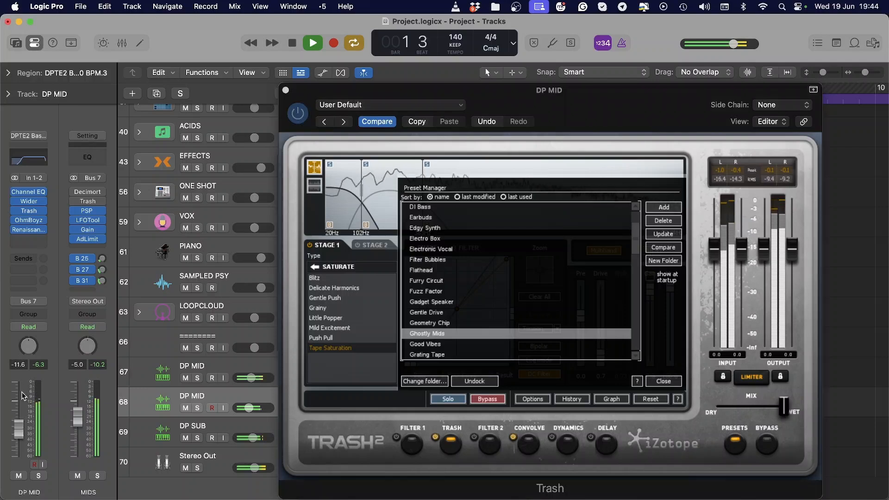
Insert Renaissance Axx after Wider on the original DP MID with threshold -7.2, and raise the track's level to -5.6 dB.
click(238, 367)
click(30, 211)
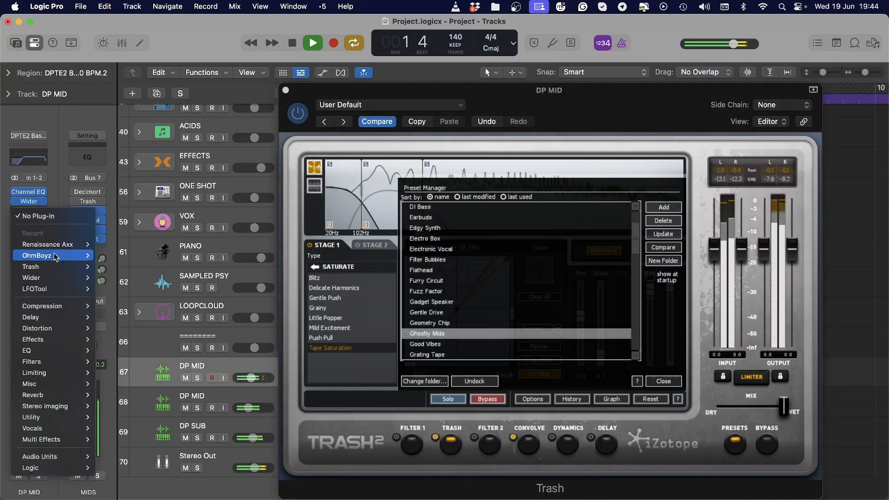
click(109, 244)
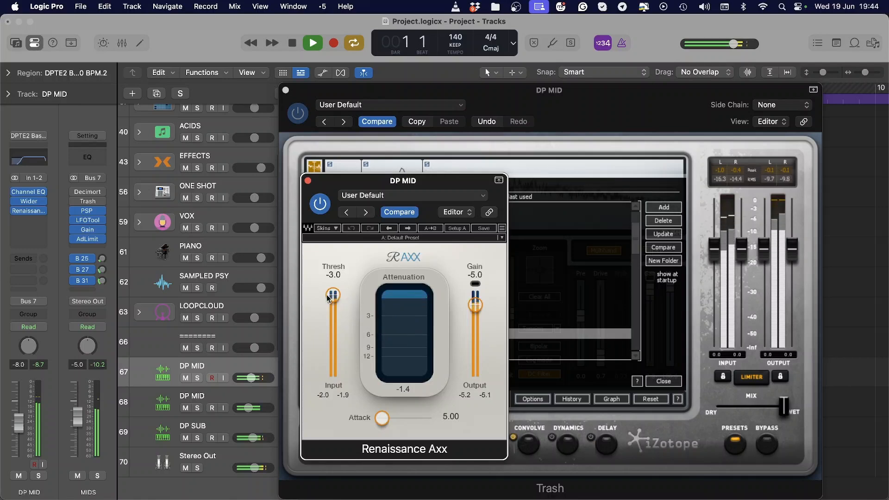
drag(333, 295, 333, 301)
drag(23, 426, 28, 426)
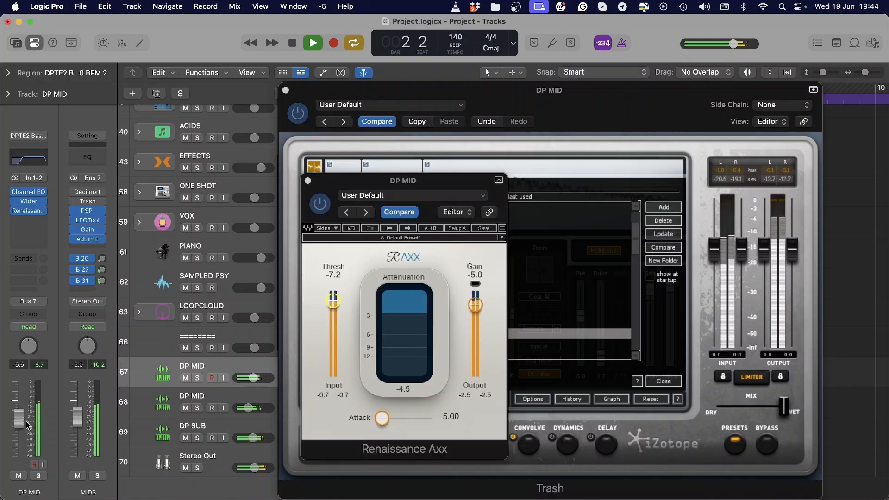
Lower the duplicate DP MID to -13.0 dB and the MIDS bus to -7.0 dB, and check the original DP MID's Channel EQ.
click(202, 399)
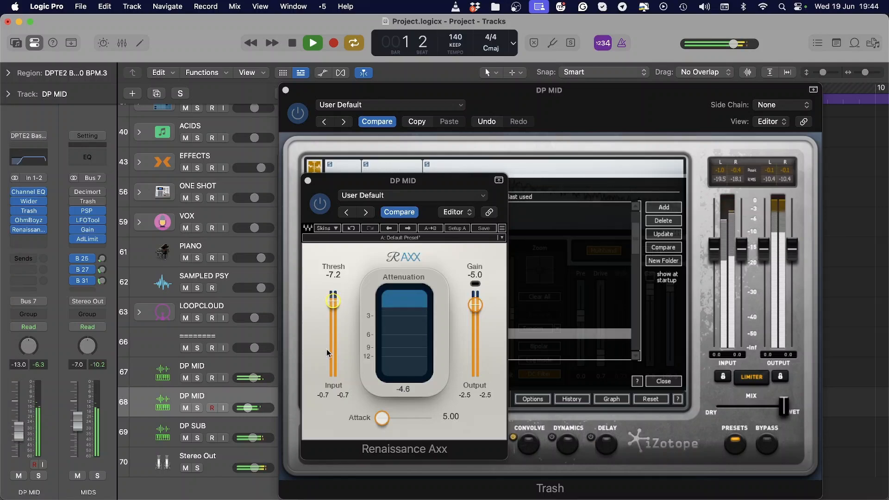
click(223, 375)
click(43, 164)
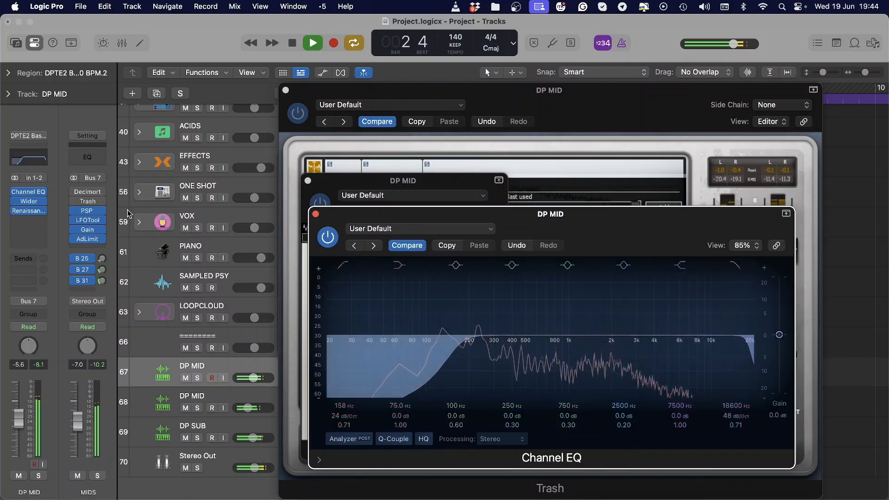
key(v)
Try a higher low cut and a shifted high shelf in the duplicate DP MID's Channel EQ, and recall the default setting.
click(238, 403)
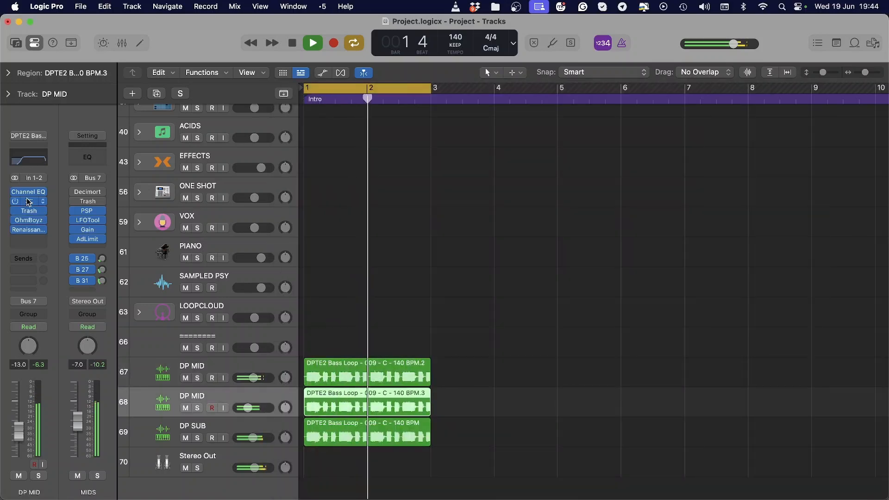
key(v)
drag(433, 330, 468, 307)
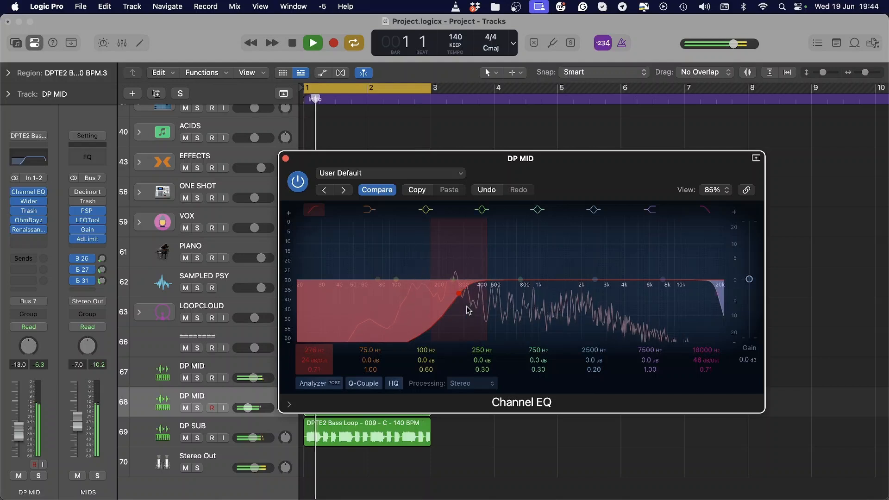
drag(651, 284, 491, 278)
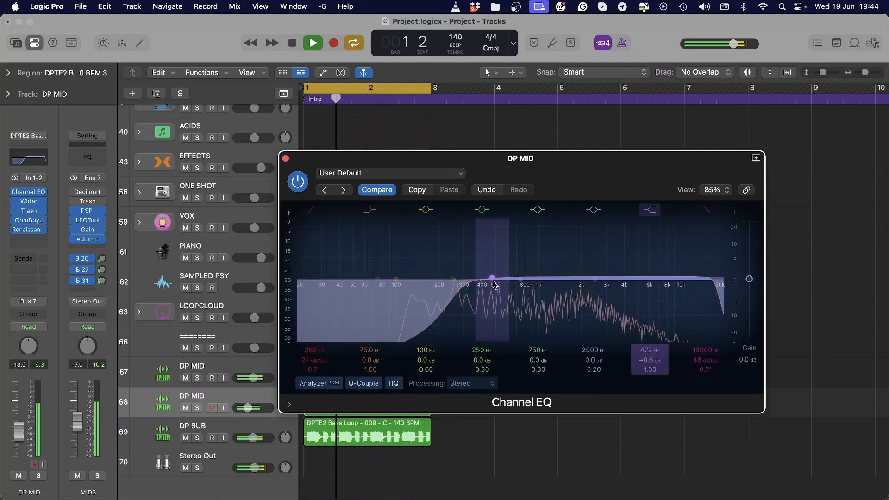
click(348, 173)
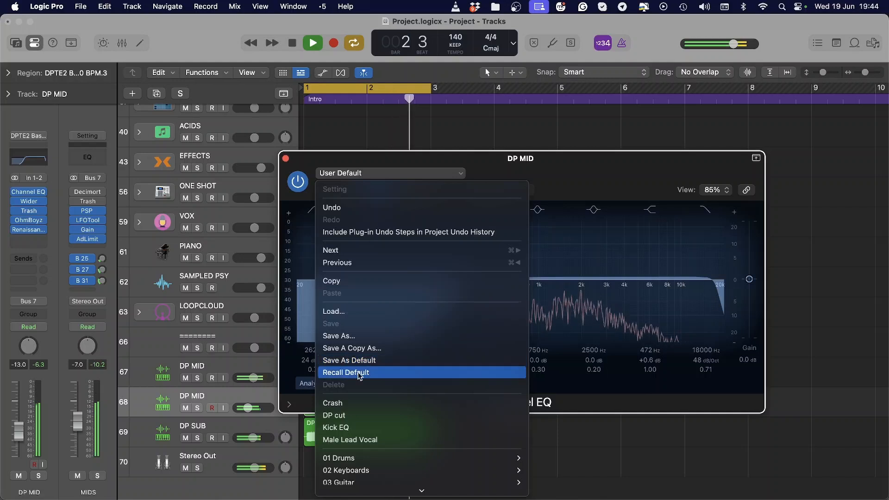
click(359, 373)
Raise the low cut in the duplicate DP MID's Channel EQ to 310 Hz and restart playback.
drag(416, 302, 473, 315)
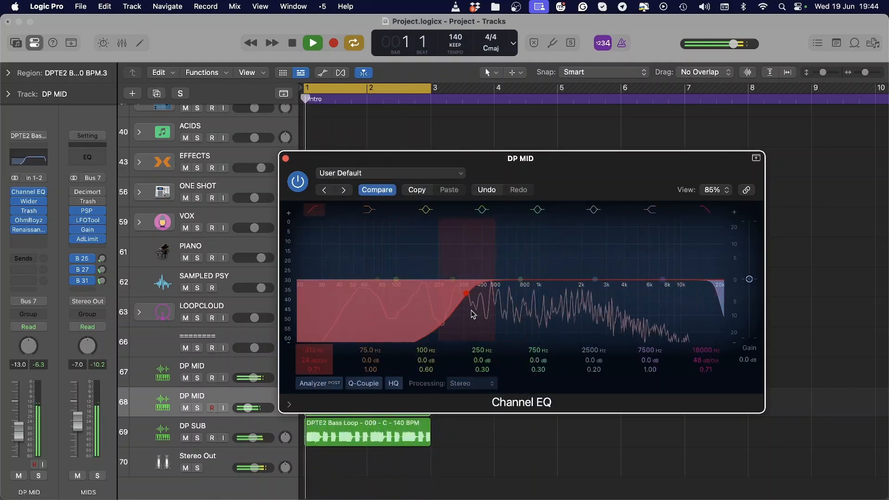
drag(556, 319, 482, 320)
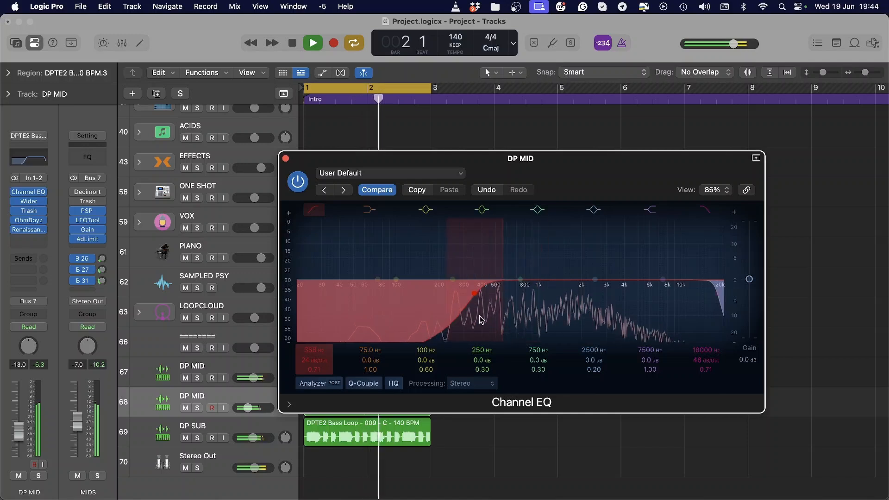
key(super+w)
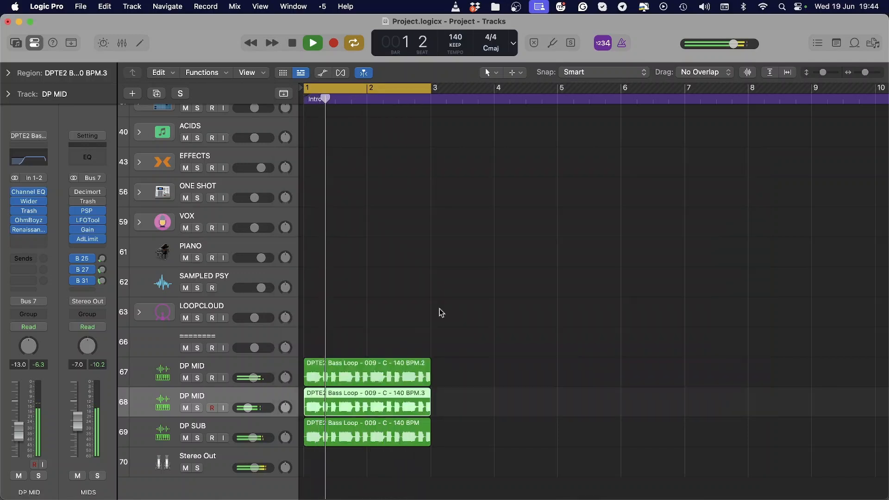
key(space)
key(v)
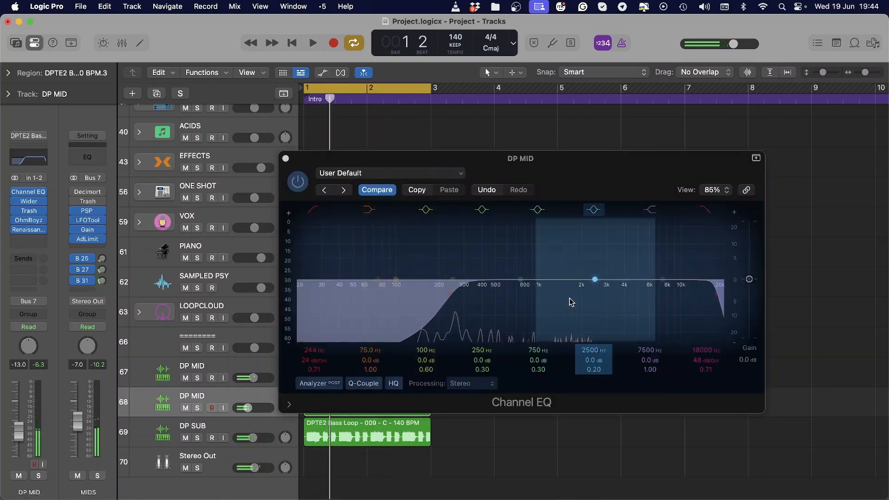
mouse_move(459, 316)
mouse_down()
mouse_move(615, 321)
mouse_move(459, 320)
mouse_move(574, 323)
mouse_move(467, 320)
mouse_up()
drag(407, 318, 479, 314)
key(space)
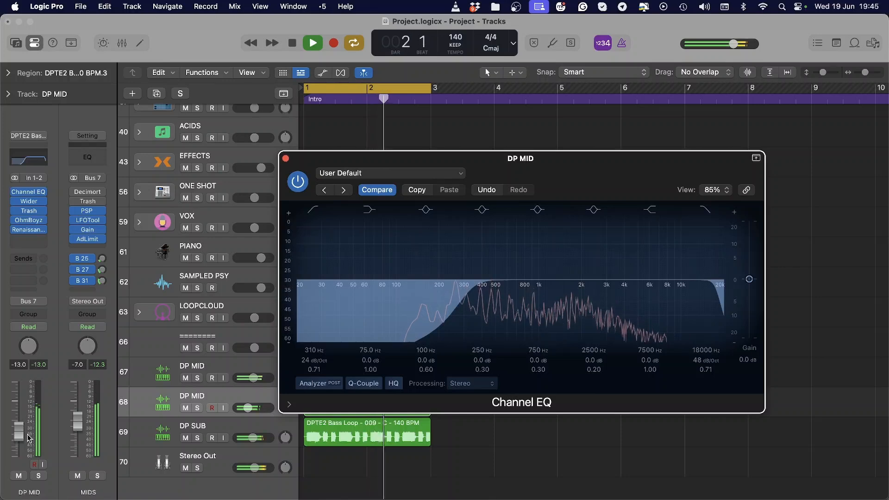
Lower the duplicate DP MID's level to -14.0 dB while checking its OhmBoyz settings.
drag(18, 432, 19, 431)
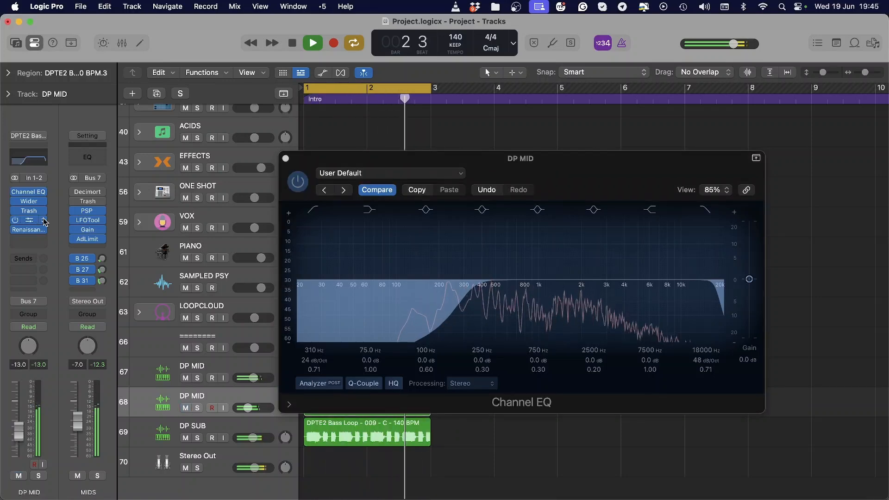
click(28, 220)
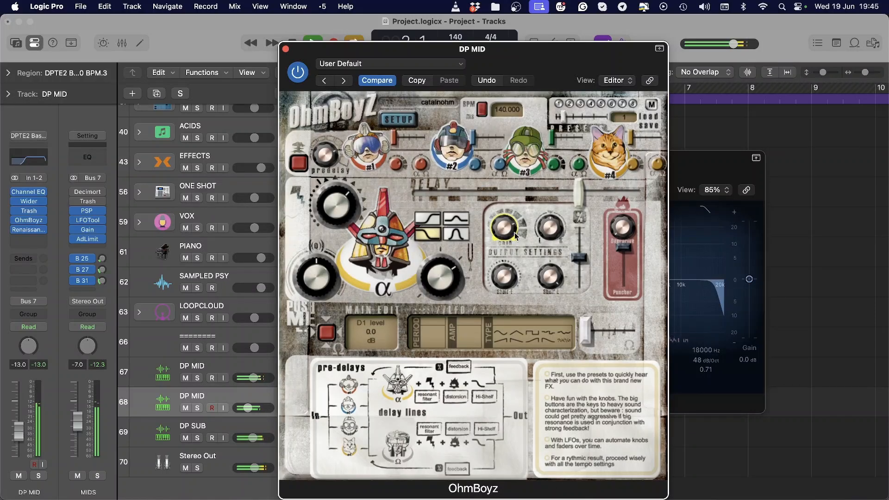
key(v)
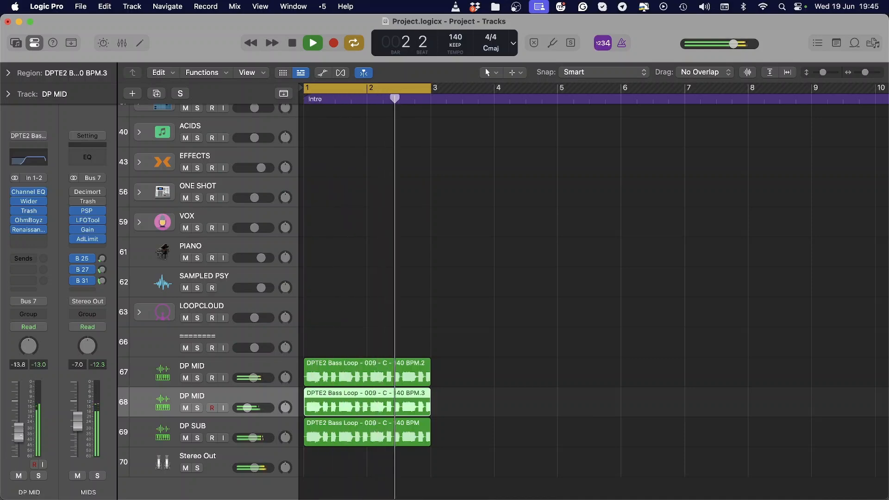
key(v)
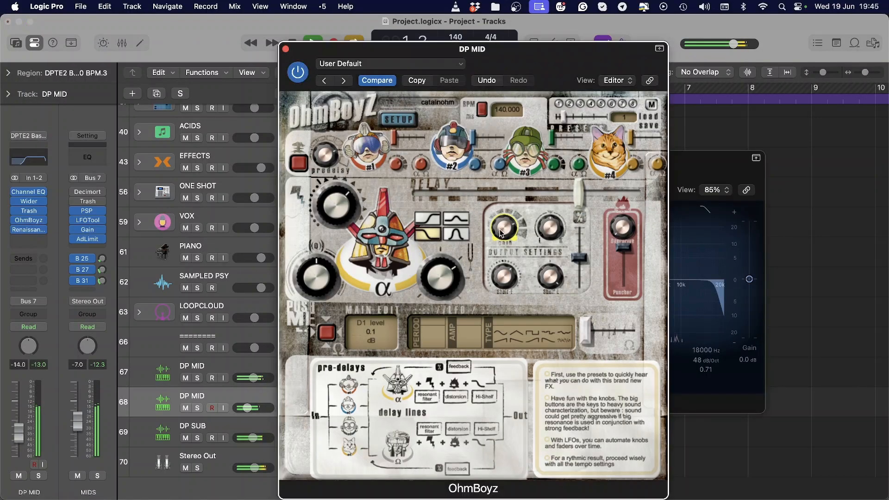
key(v)
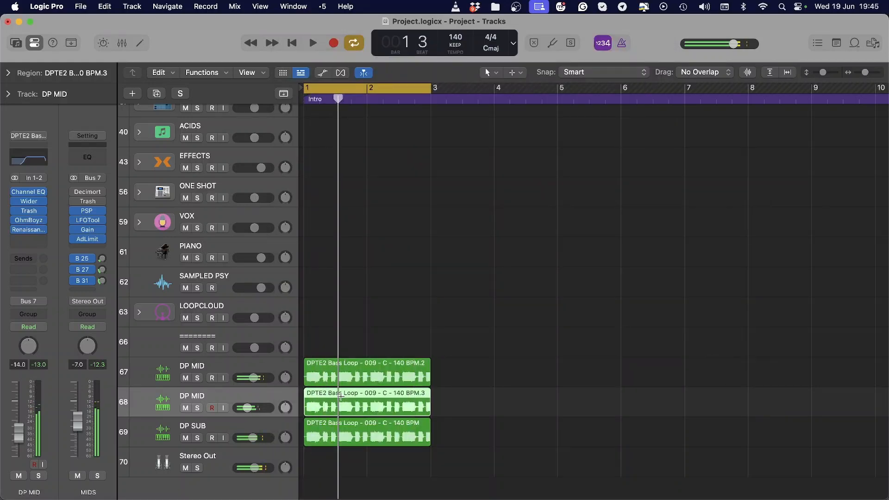
Duplicate the second DP MID track with its bass loop region, bypassing OhmBoyz on the copy and setting Wider to 79%.
key(super+d)
drag(336, 407, 333, 437)
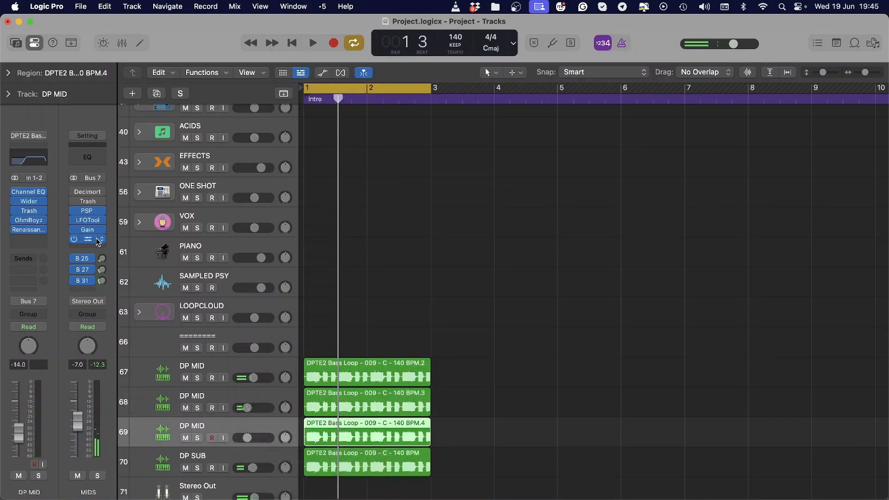
click(29, 201)
drag(460, 291, 467, 250)
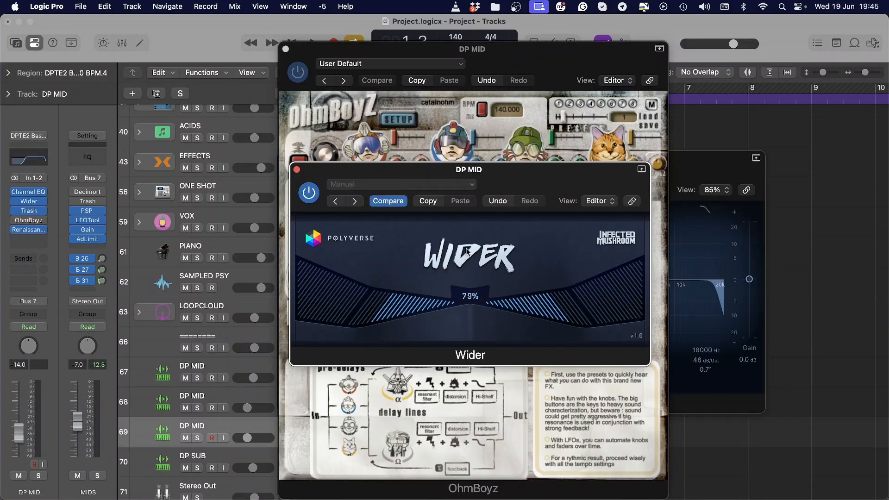
Check Renaissance Axx on the third DP MID during playback and solo the track.
click(28, 229)
key(space)
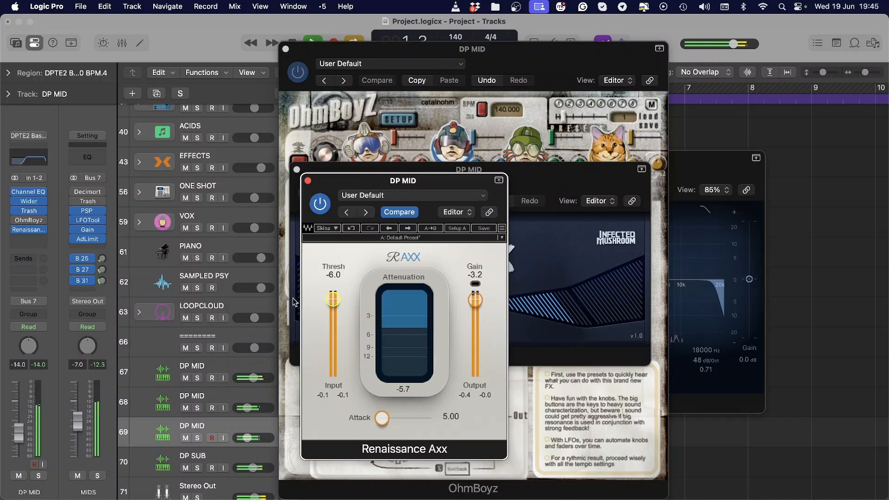
key(v)
key(s)
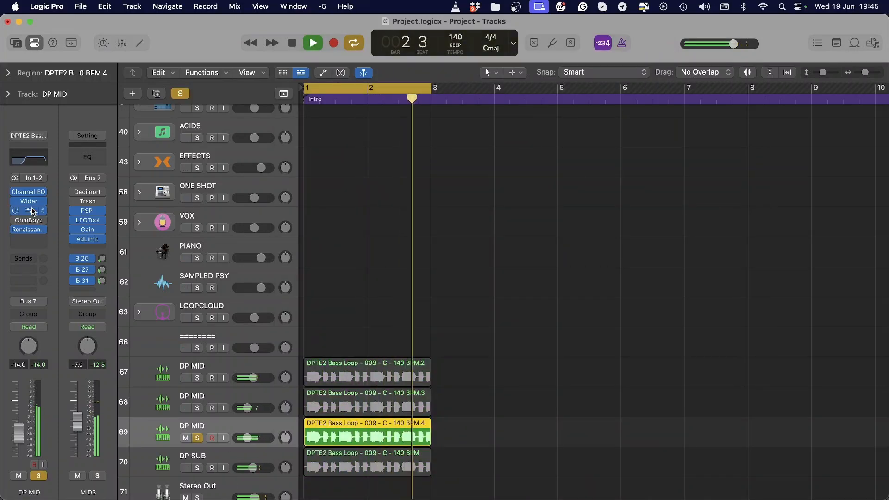
Try the Burning Flame, Chug Tank and Cochlea presets from Trash's Edge folder on the soloed third DP MID.
click(31, 211)
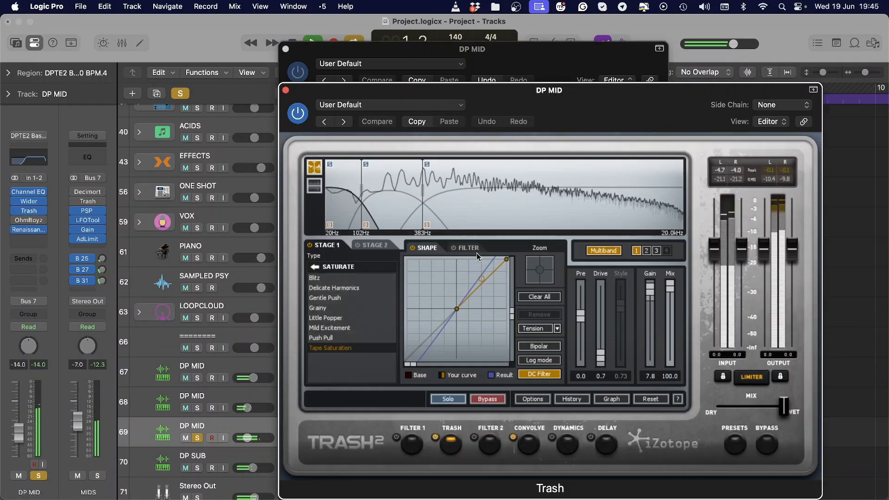
click(745, 440)
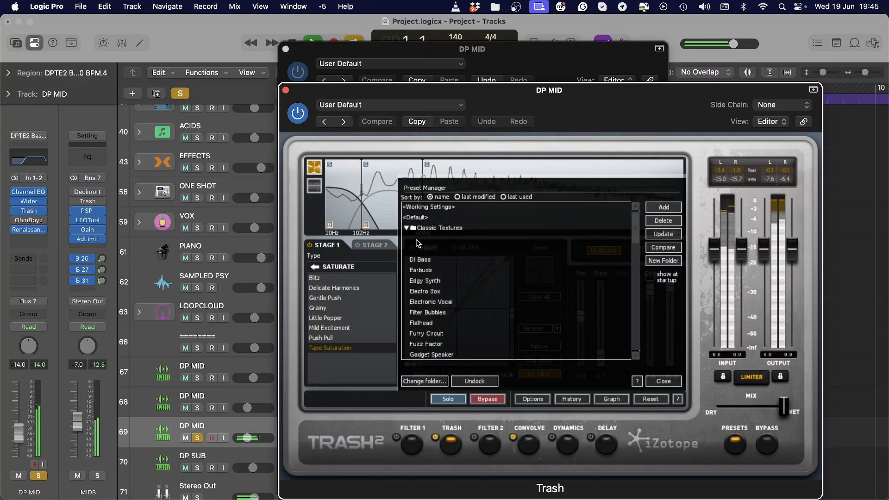
click(407, 228)
click(430, 240)
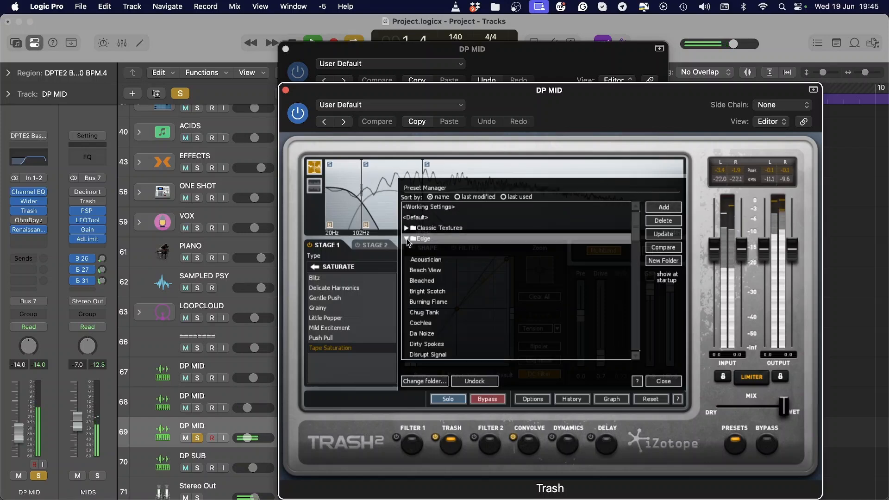
click(431, 302)
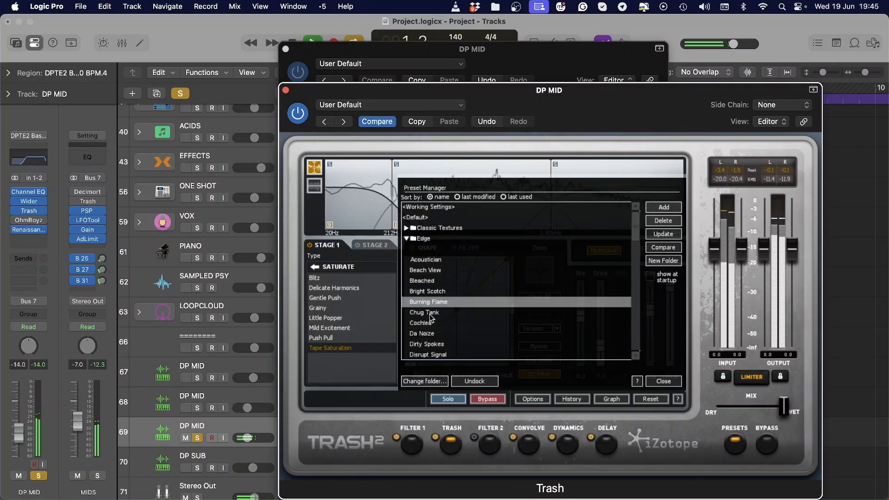
click(432, 313)
key(Down)
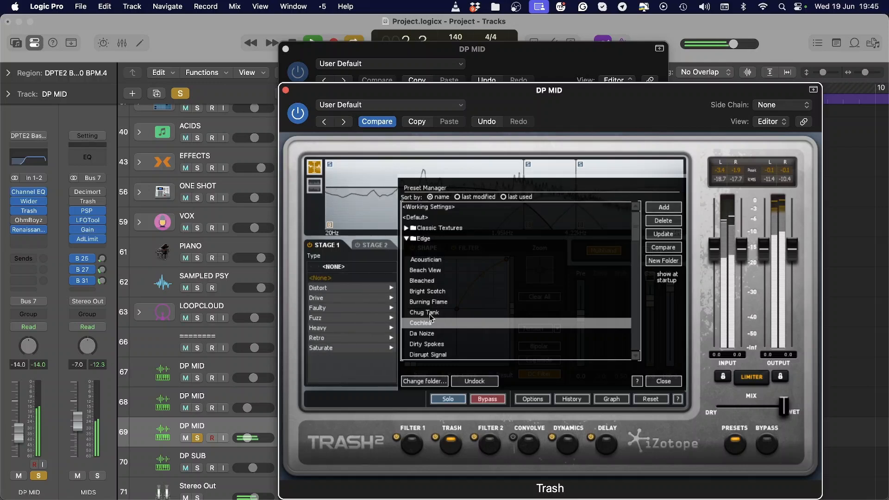
Unsolo the third DP MID, load Trash's Dirty Spokes preset and lower the track's level to -18.0 dB.
click(197, 438)
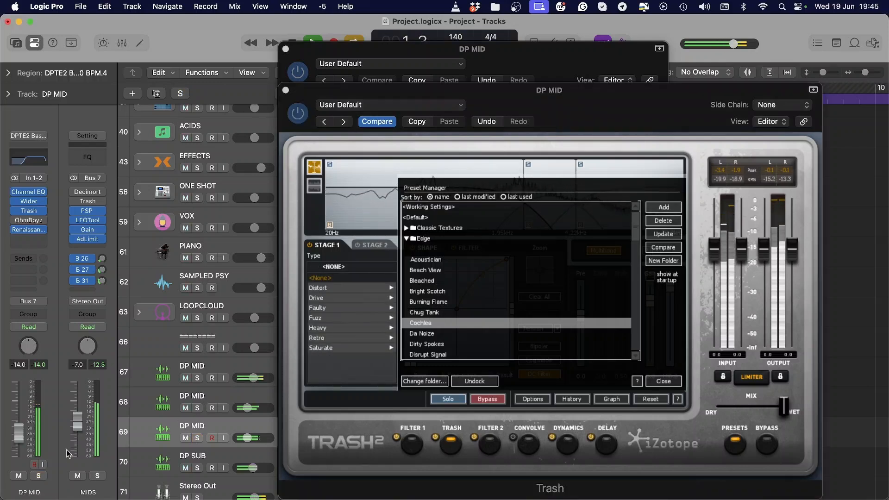
click(440, 345)
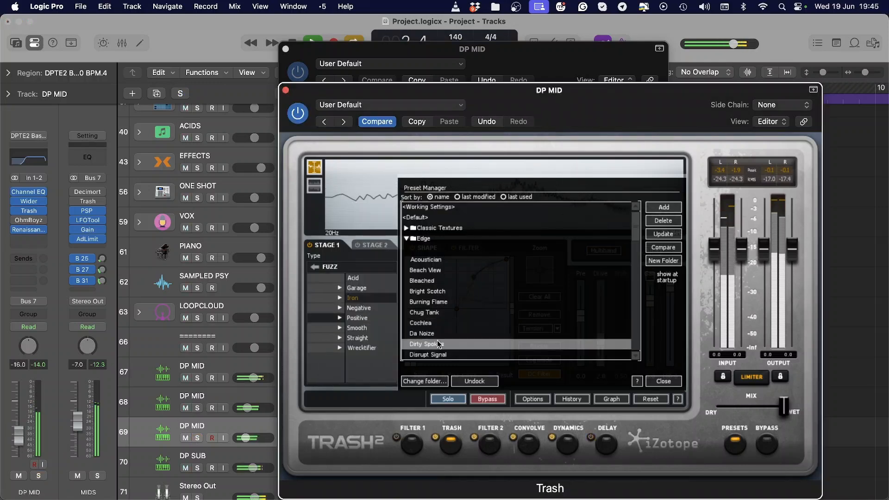
key(Down)
click(439, 344)
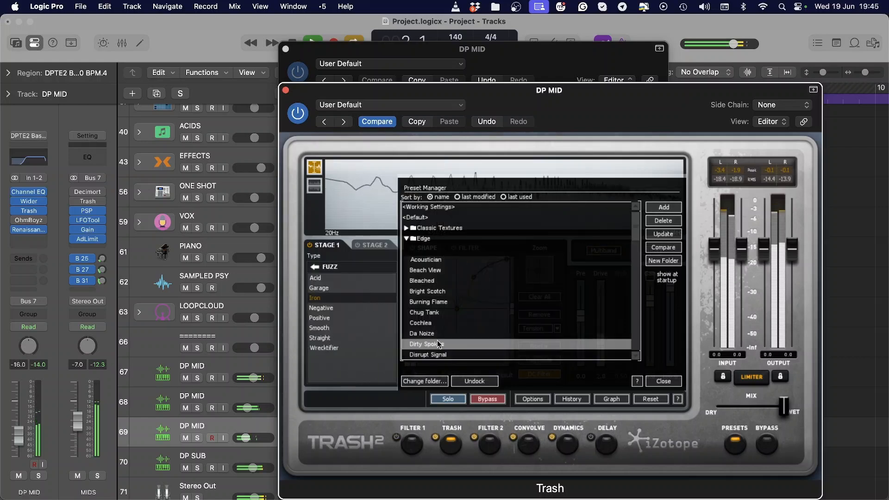
click(29, 444)
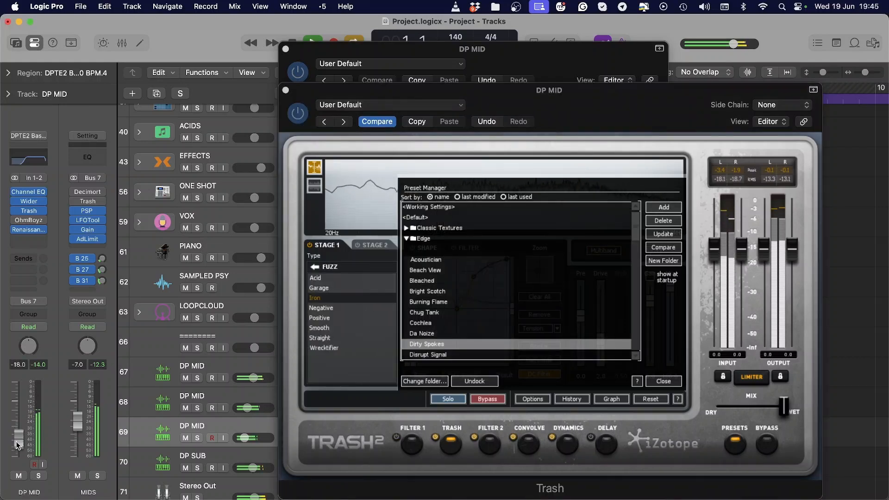
Boost the highs in the soloed third DP MID's Channel EQ, and set its level to -18.5 dB with the track unsoloed.
click(37, 476)
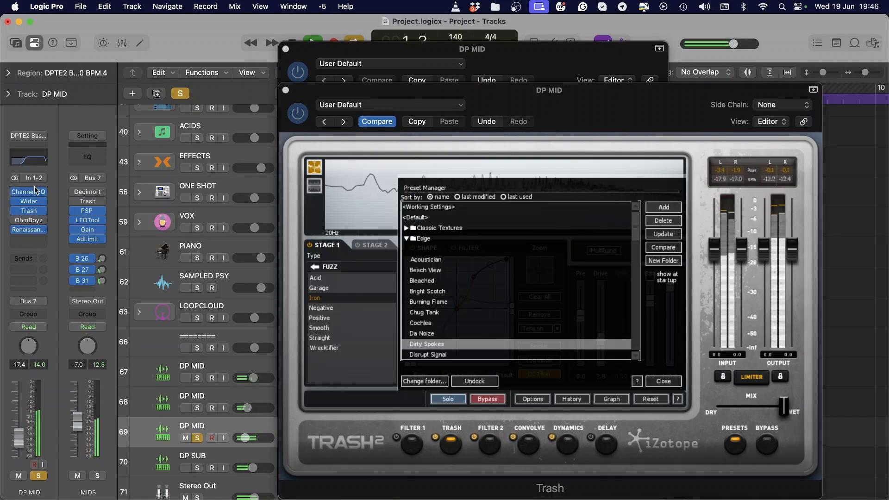
click(34, 162)
drag(685, 311, 682, 284)
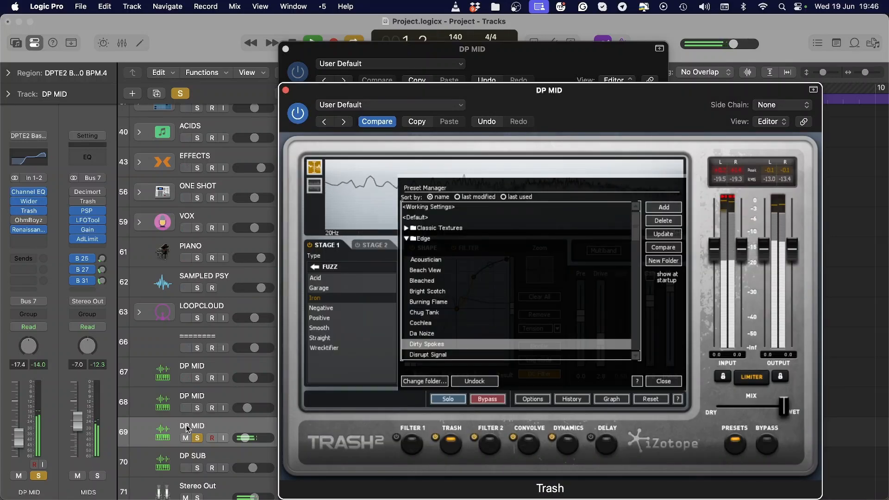
click(198, 439)
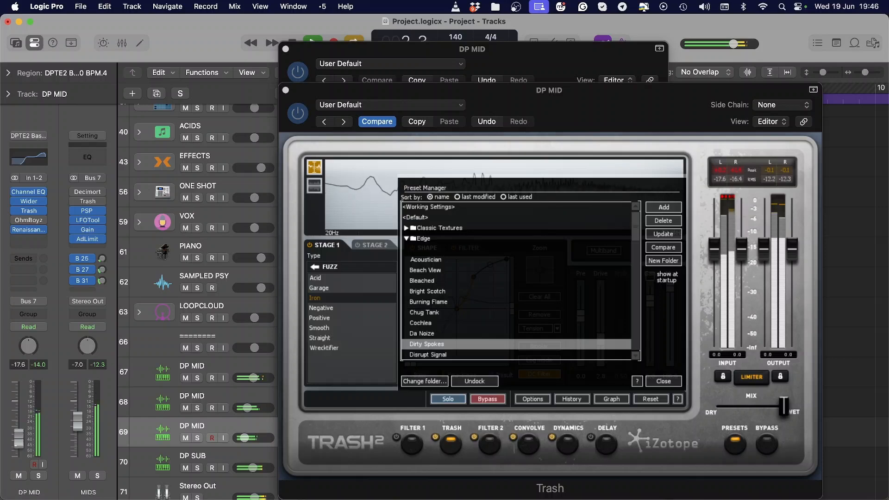
drag(18, 440, 18, 441)
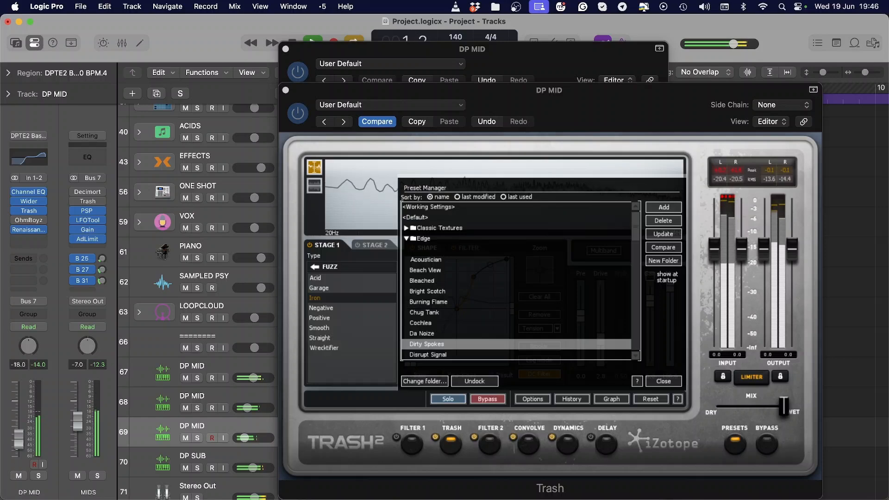
Solo the third DP MID, replace its bypassed OhmBoyz with Replika XT, and hide the plug-in windows.
click(38, 477)
click(39, 220)
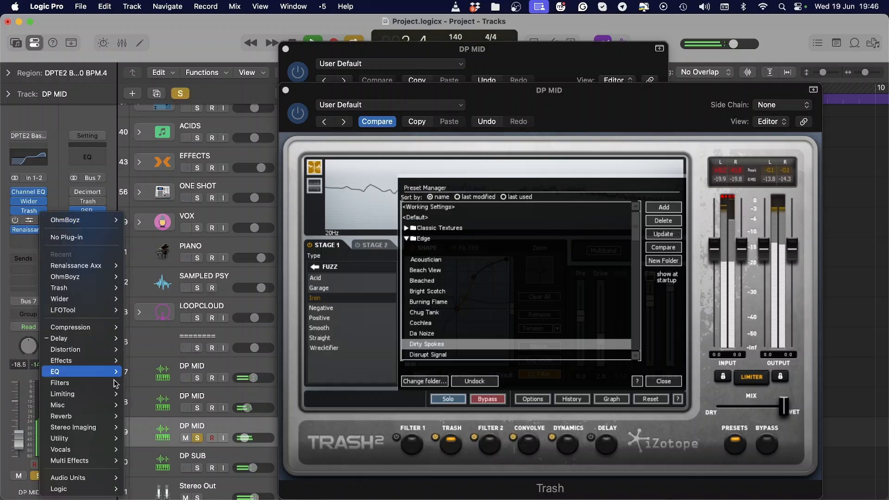
mouse_move(92, 365)
mouse_move(92, 338)
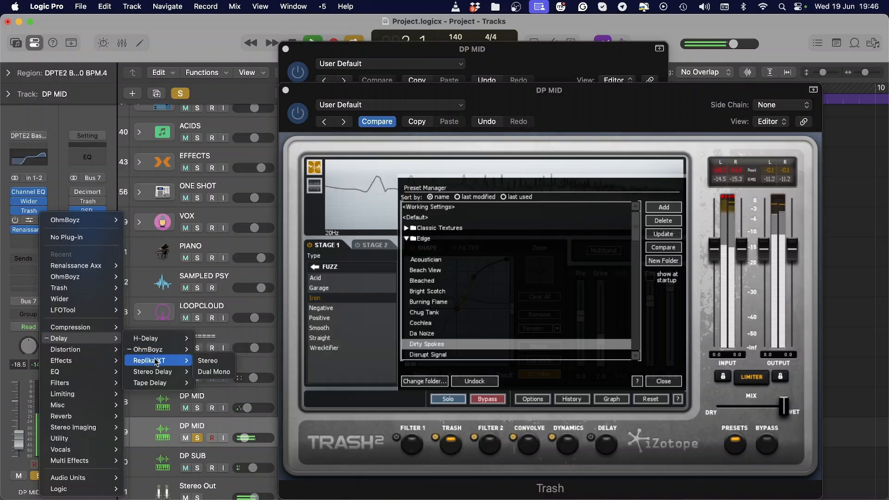
click(157, 362)
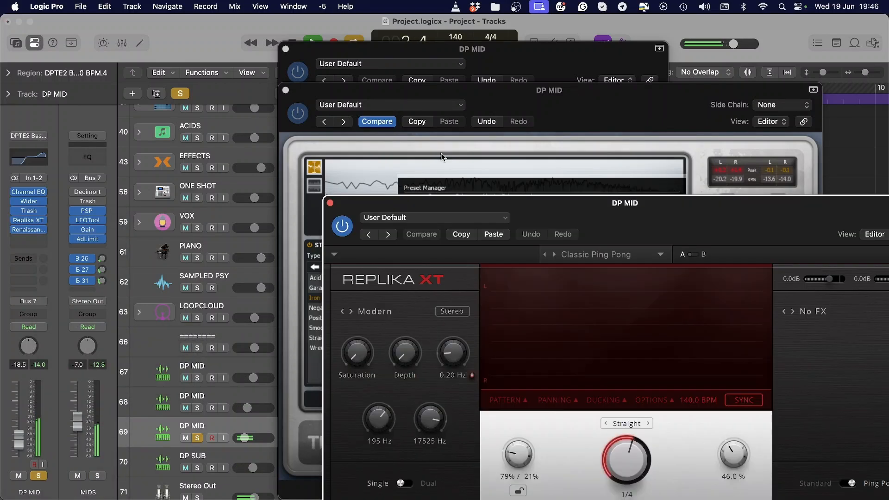
key(v)
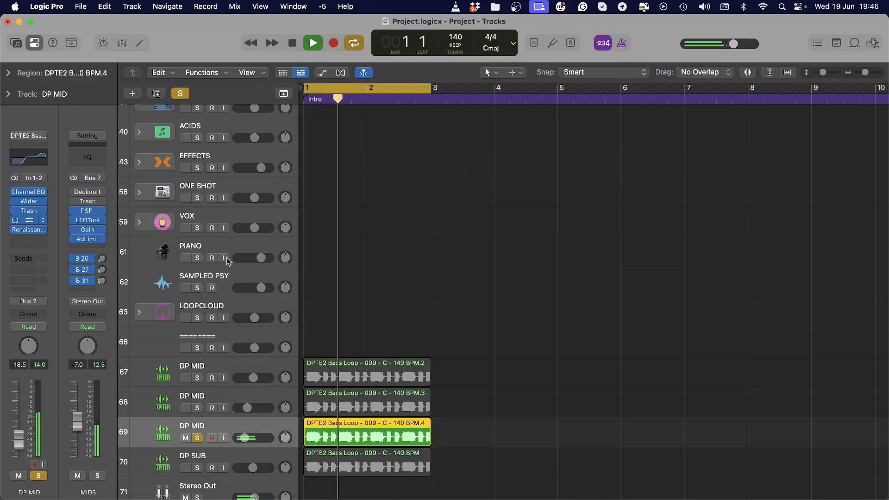
Try to browse Replika XT's presets on the soloed third DP MID.
click(26, 221)
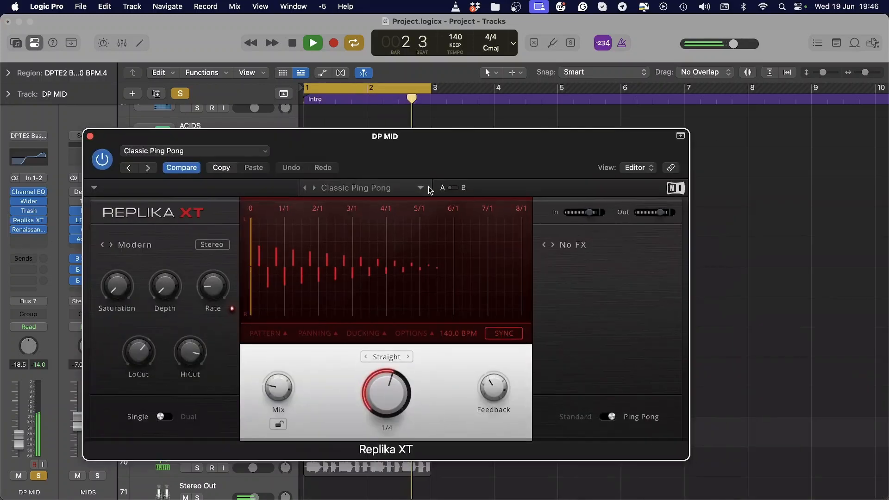
click(401, 192)
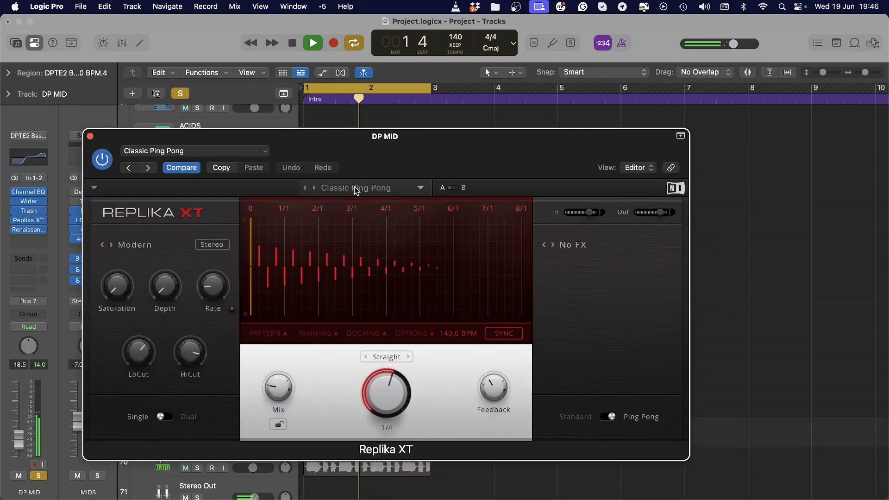
click(420, 188)
click(421, 189)
click(388, 244)
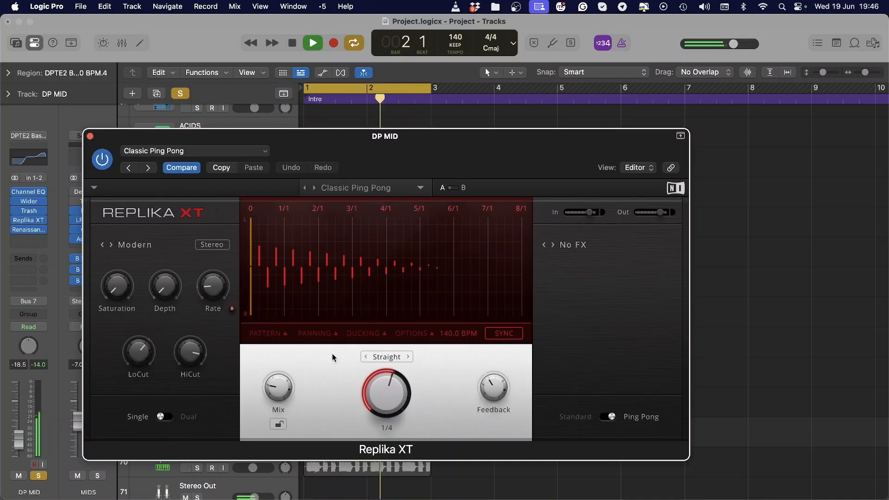
key(super+w)
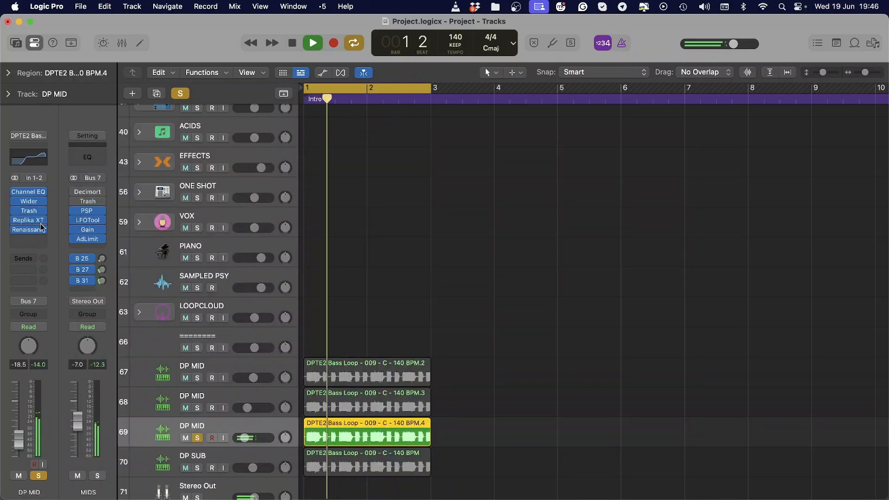
Replace Replika XT with Stereo Delay on the soloed third DP MID and try its Midnight Acid Delay preset.
click(47, 221)
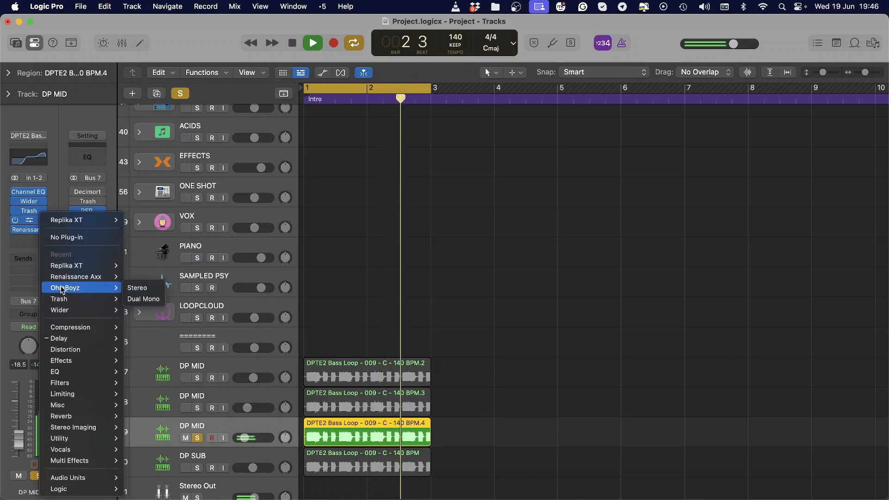
mouse_move(70, 338)
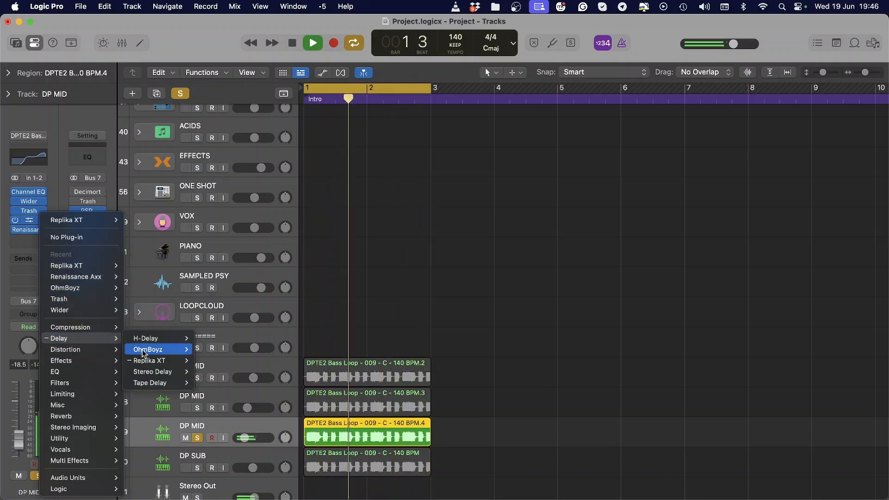
mouse_move(159, 377)
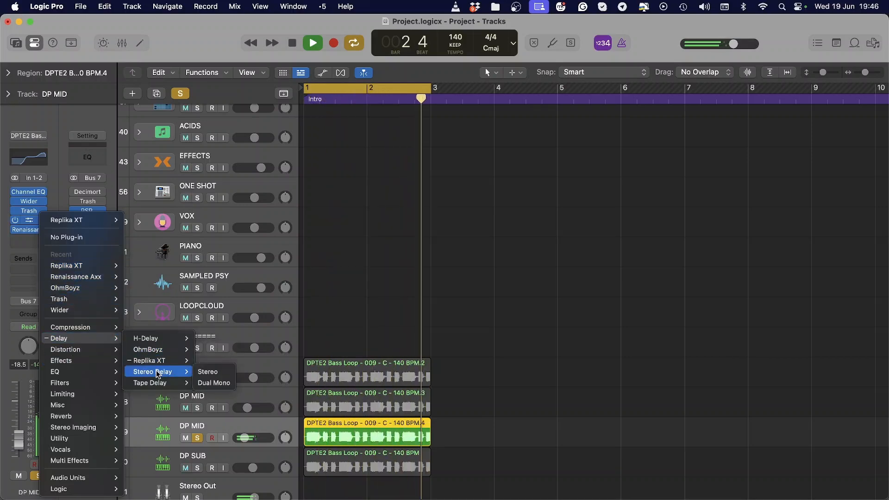
click(157, 373)
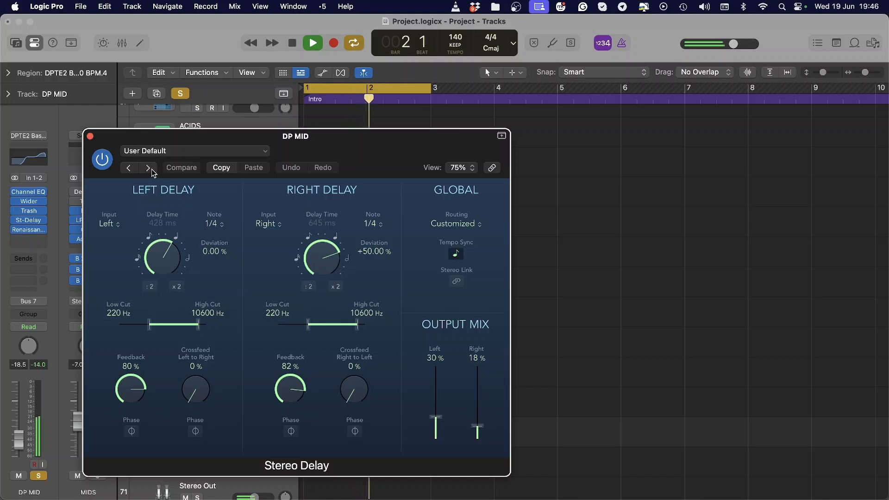
click(148, 168)
click(147, 168)
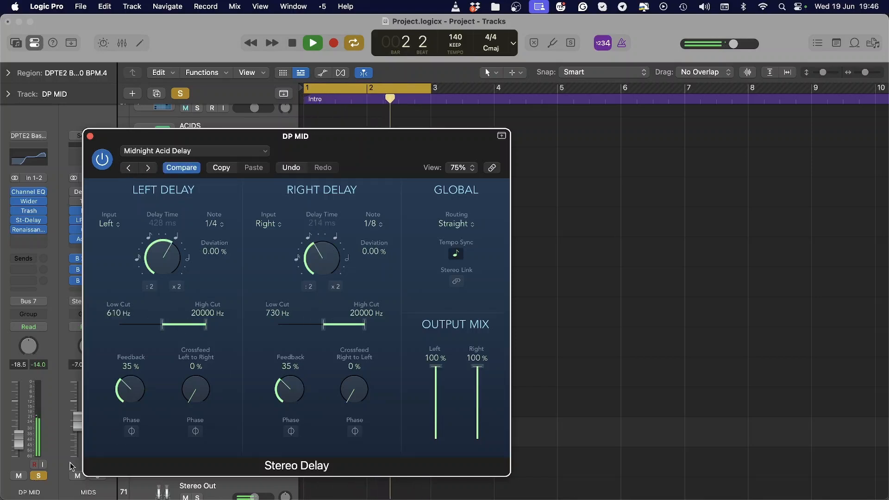
Switch Stereo Delay to the DP Acid Delay preset and set the unsoloed third DP MID's level to -17.4 dB.
click(38, 477)
drag(20, 443, 20, 440)
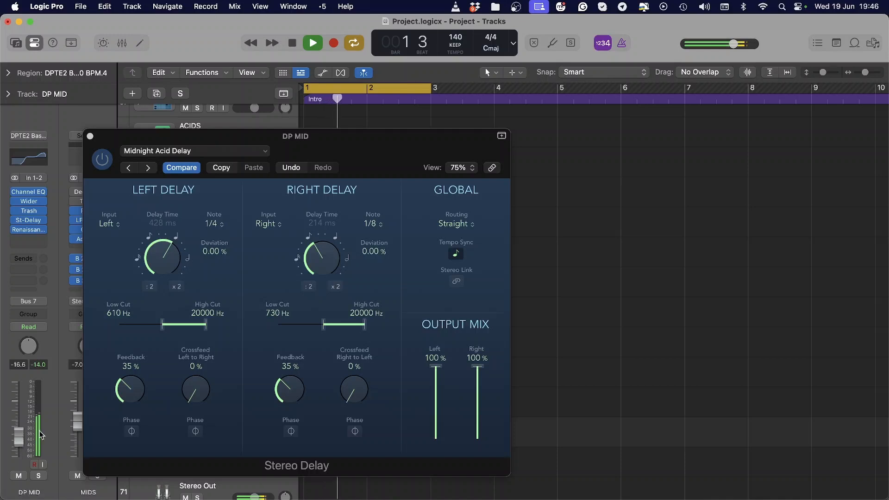
click(129, 168)
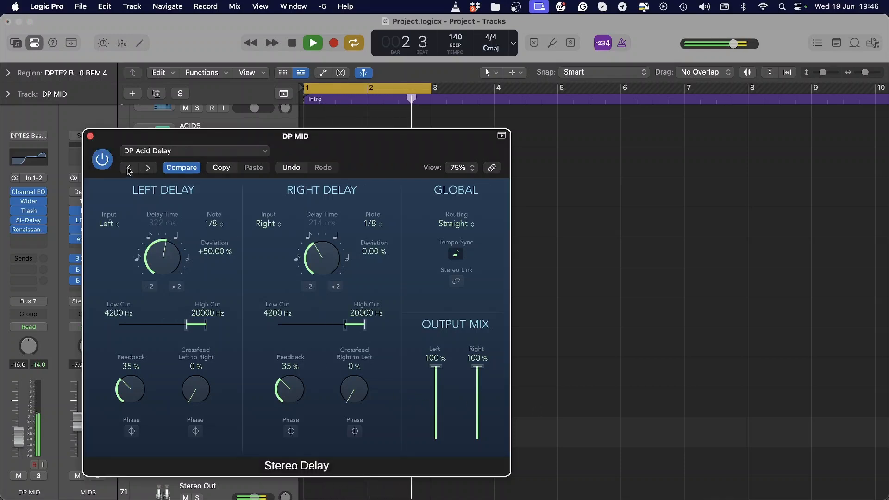
click(37, 477)
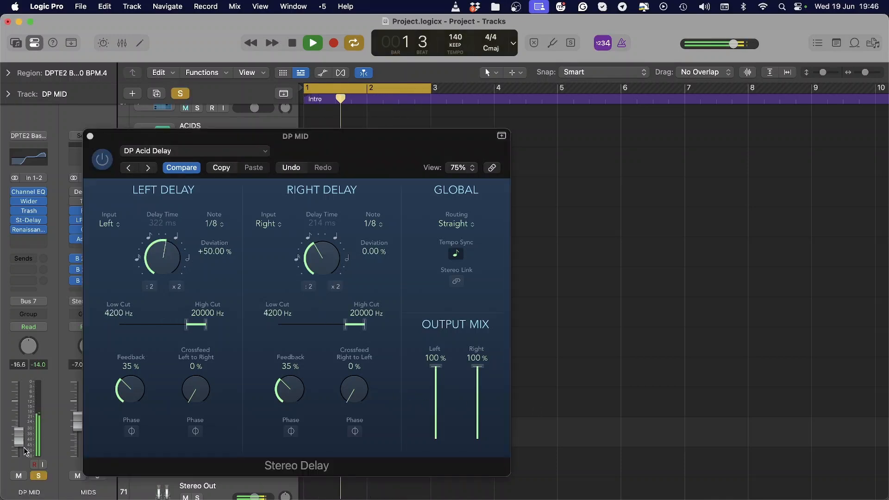
click(38, 477)
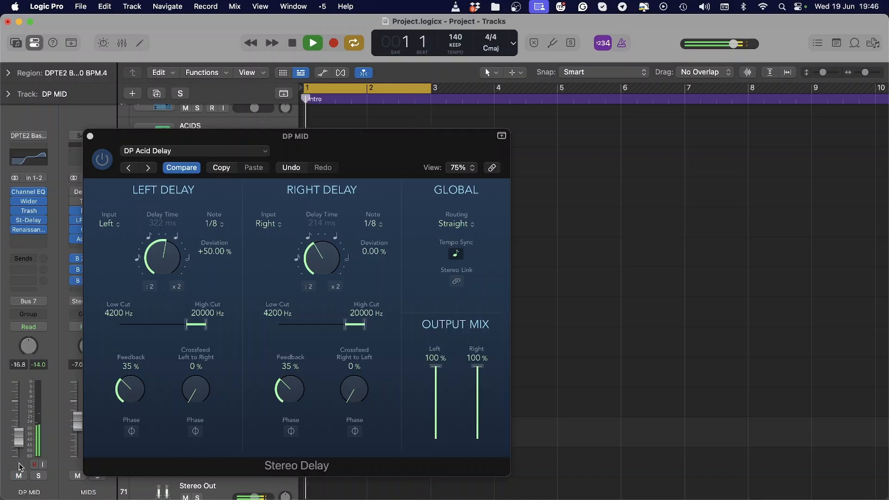
drag(20, 450, 22, 445)
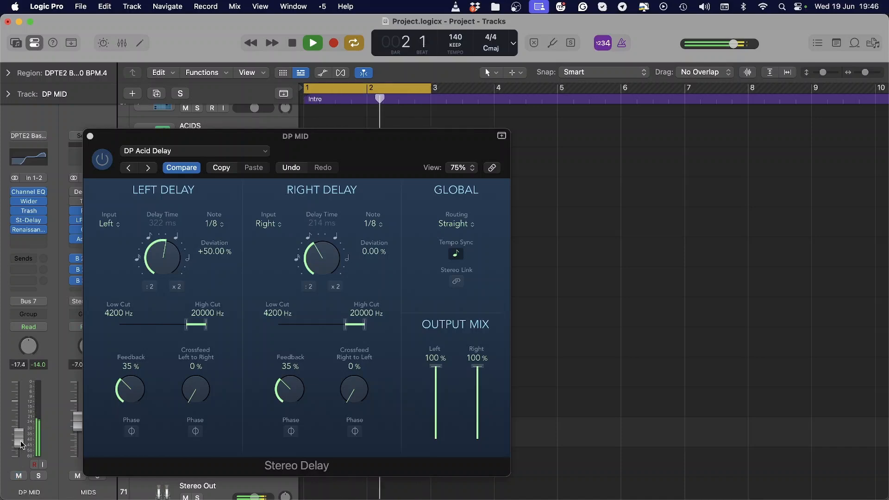
key(v)
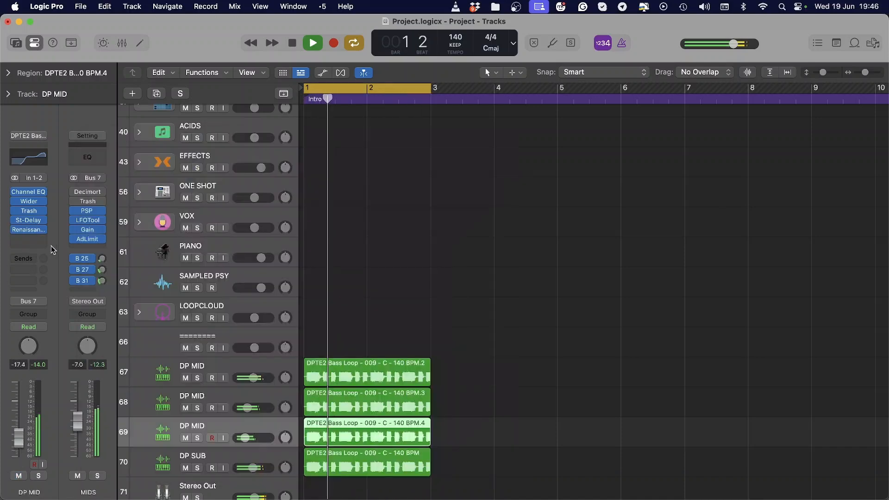
Reshape the high boost in the third DP MID's Channel EQ to +2.8 dB at 2220 Hz and +1.6 dB at 3840 Hz.
click(30, 192)
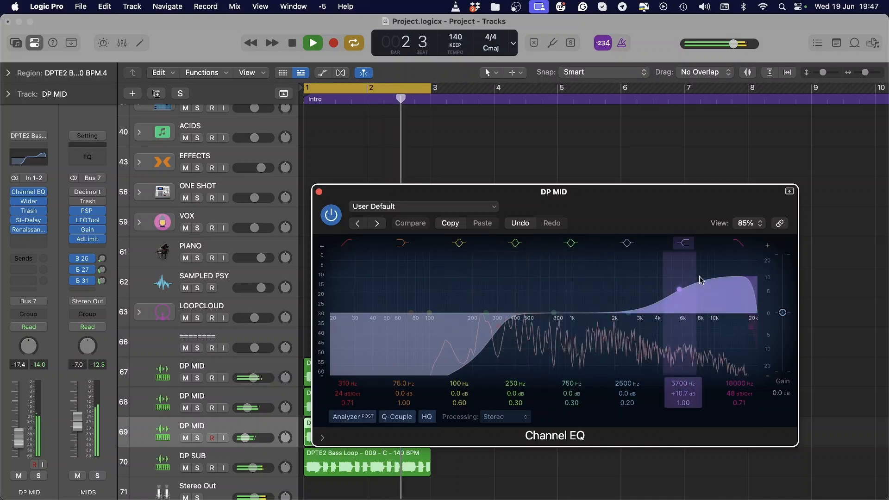
drag(700, 277, 677, 300)
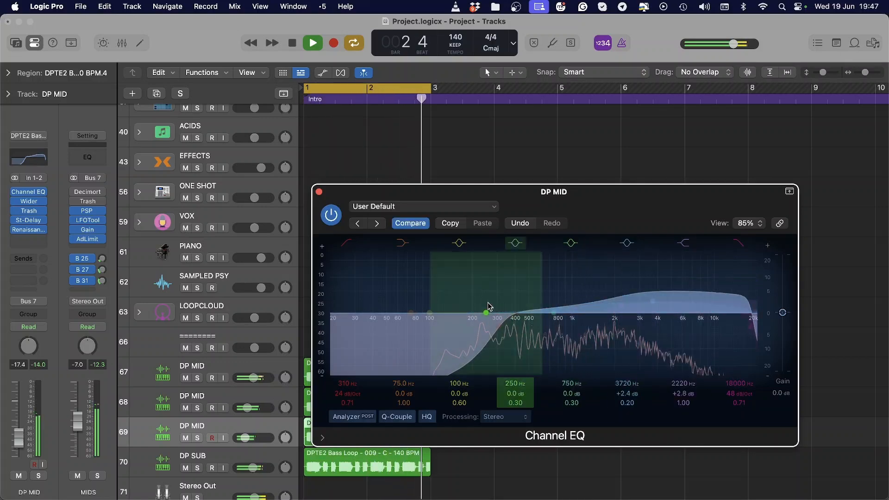
click(332, 216)
click(332, 216)
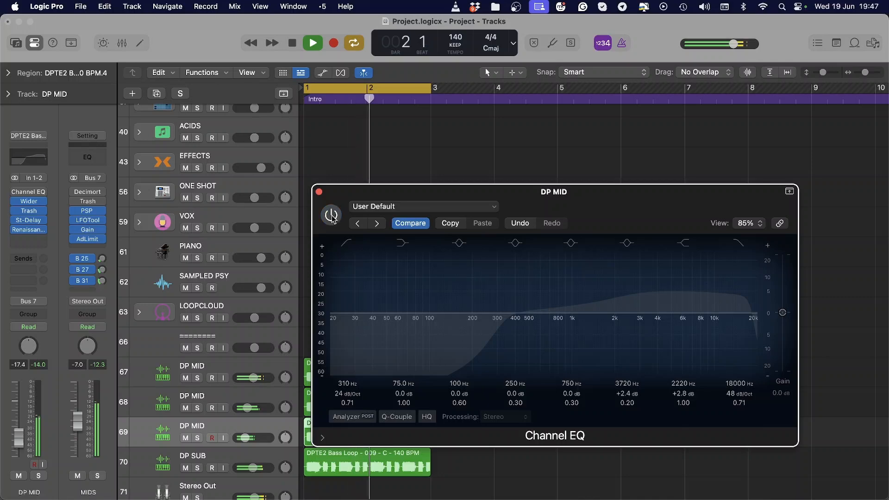
drag(679, 288, 680, 292)
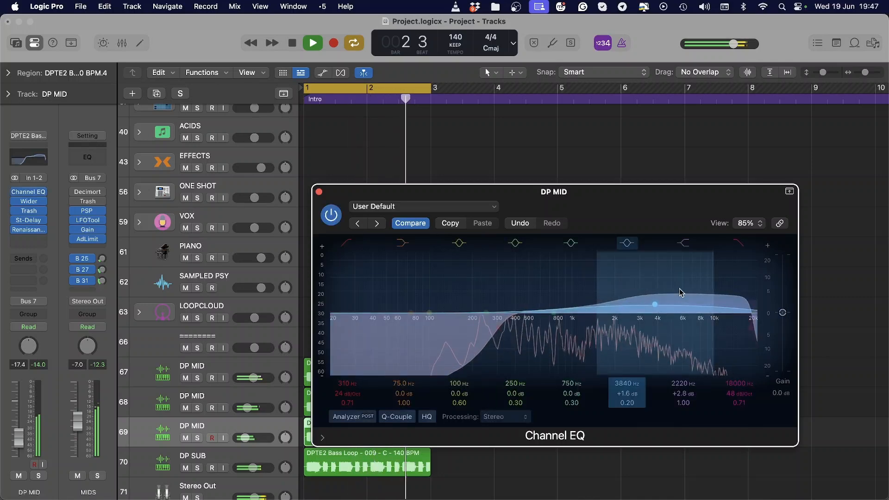
Open the third DP MID's Trash, and set that track's level to -16.8 dB and the MIDS bus to -8.0 dB.
click(28, 211)
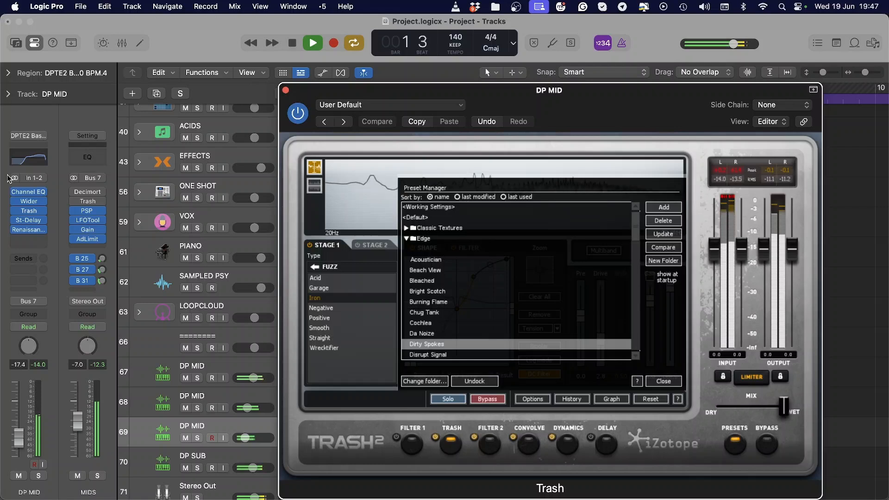
click(17, 443)
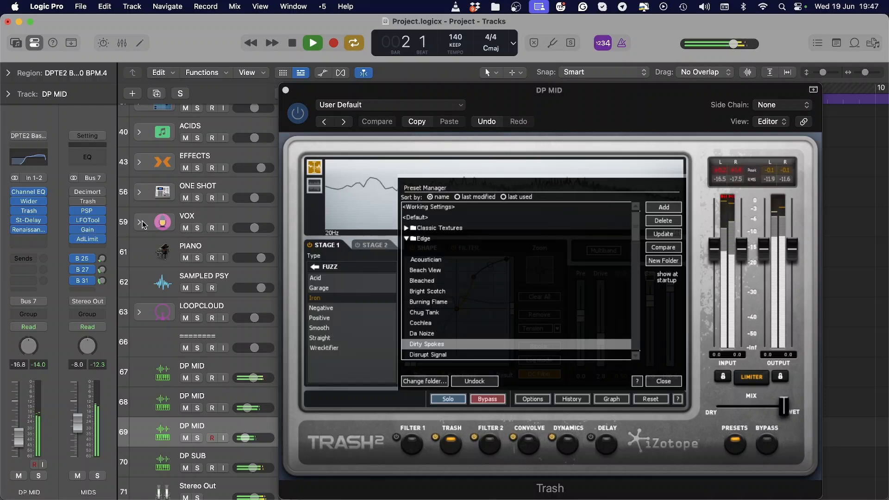
Add a Channel EQ to the MIDS bus, try it without the low cut, and recall its default settings.
click(101, 159)
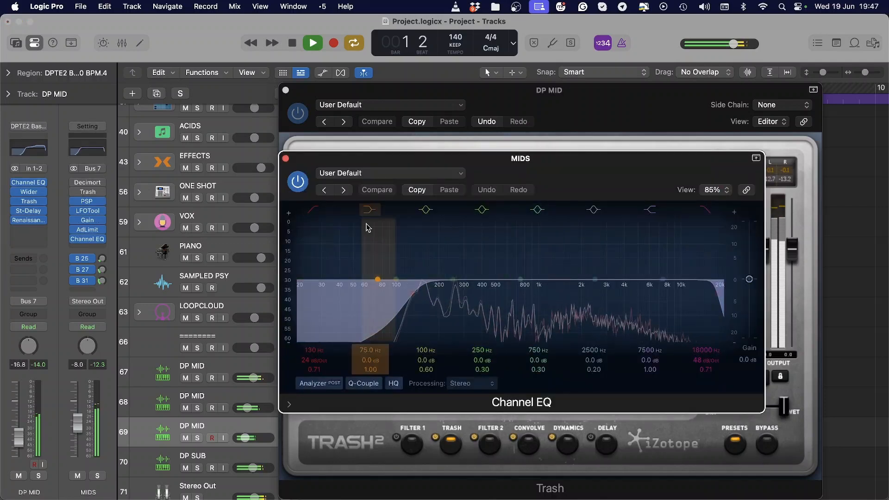
drag(317, 220, 316, 216)
click(315, 214)
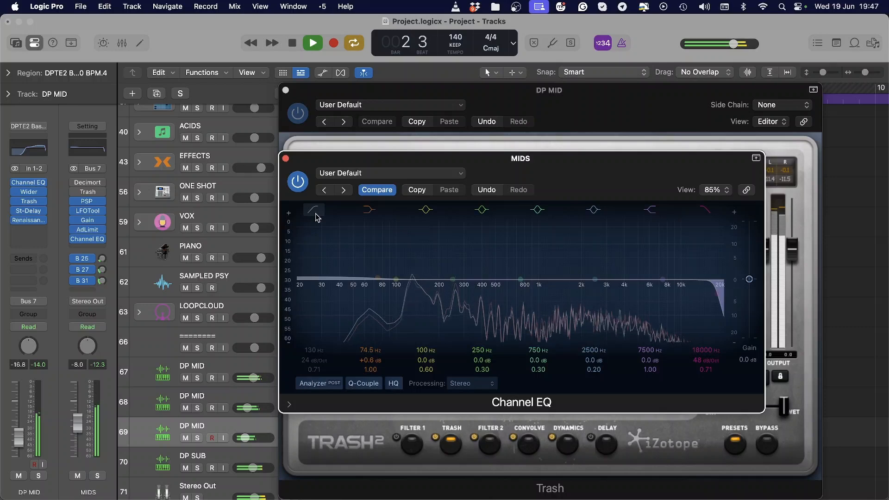
click(343, 173)
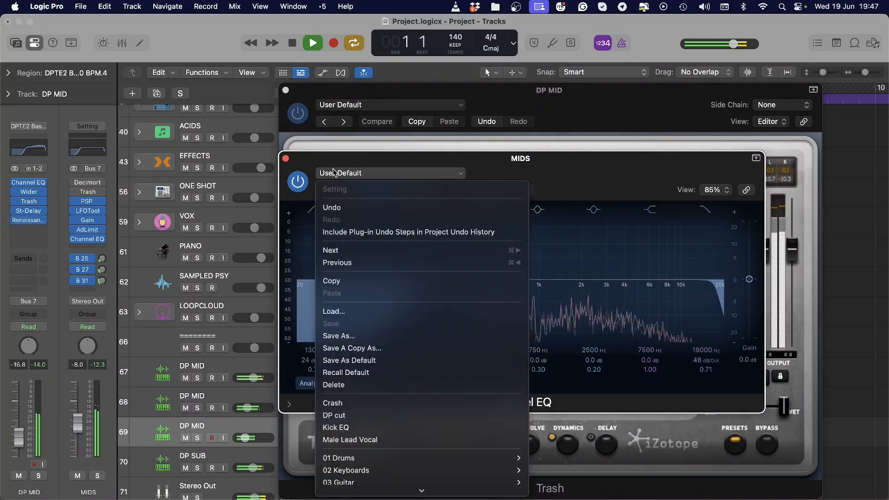
click(366, 373)
Lower Trash's output to -7.8 dB and try the Disrupt Signal, Distortion Dream, Dubsuckle and Echoe presets with the third DP MID soloed.
click(791, 287)
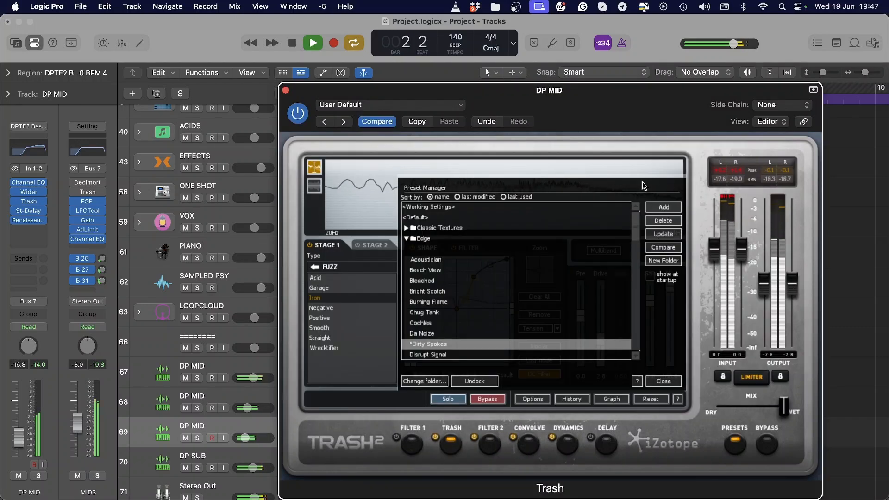
click(733, 442)
click(735, 446)
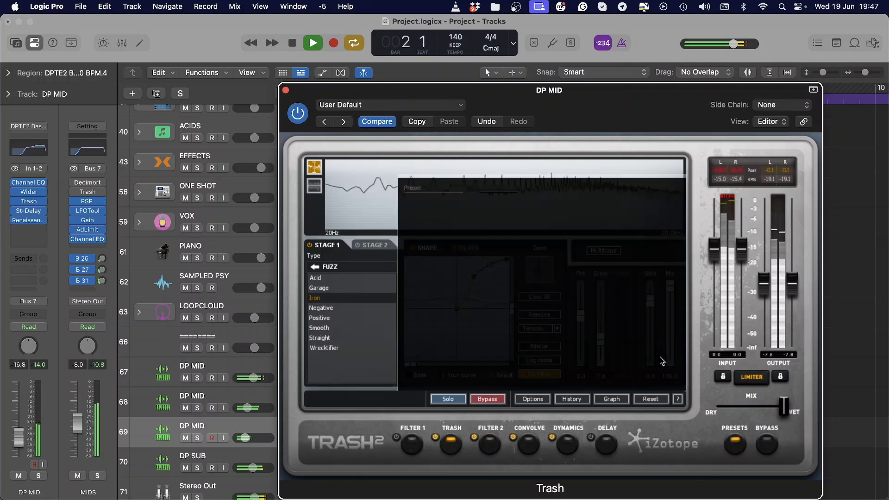
scroll(430, 342, down, 1)
click(433, 341)
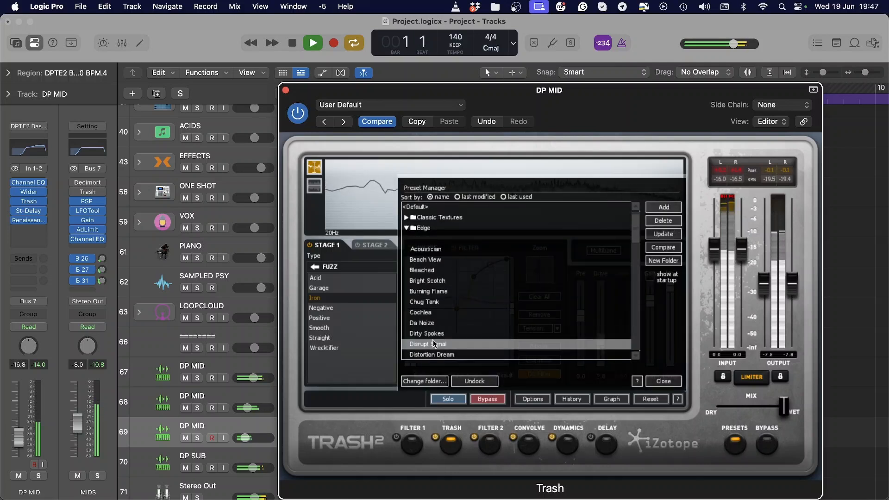
key(s)
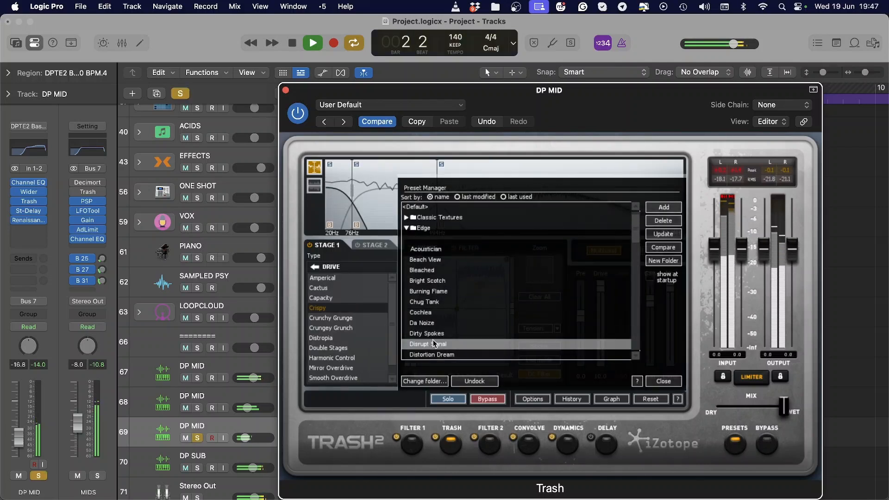
key(Down)
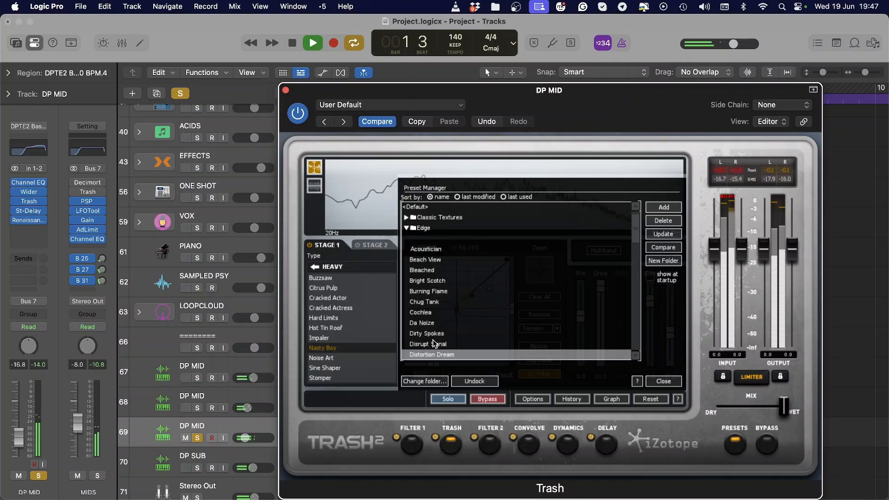
key(Down)
key(Down)
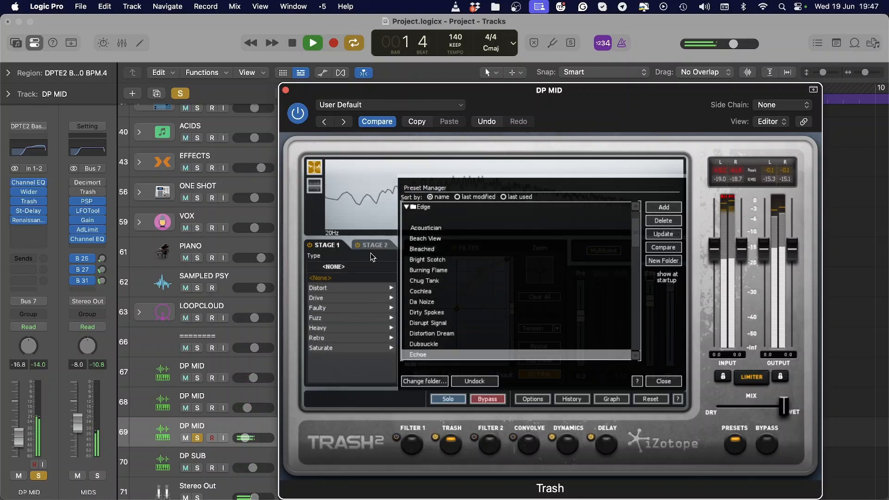
Reload Trash's Dirty Spokes preset and set the unsoloed third DP MID's level to -18.0 dB.
drag(27, 439, 84, 433)
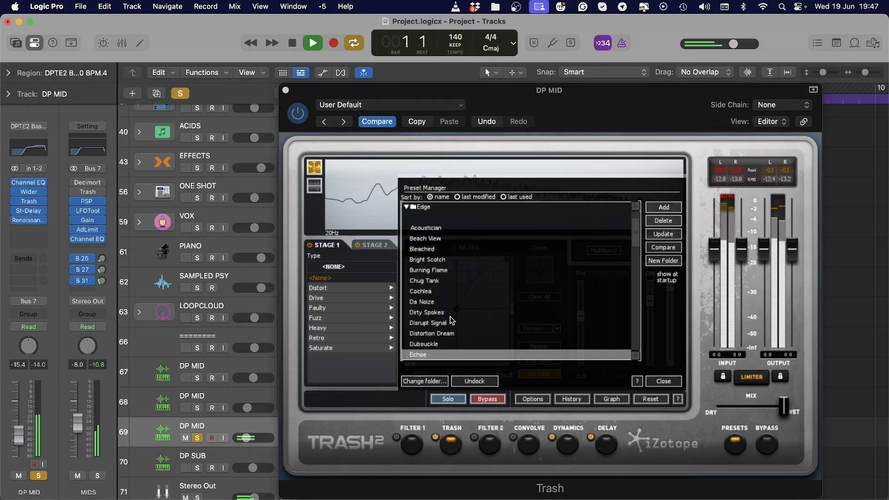
click(453, 312)
drag(19, 436, 21, 444)
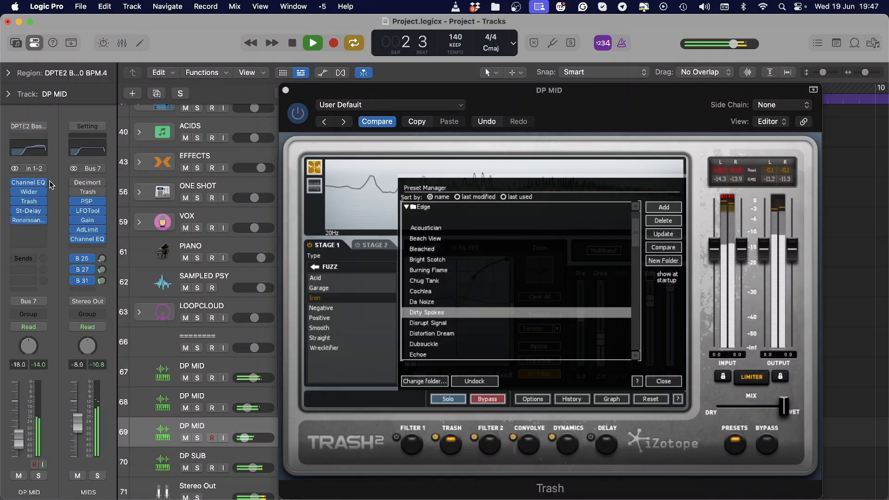
Reduce the third DP MID's stereo widening in Wider to 70%.
click(29, 193)
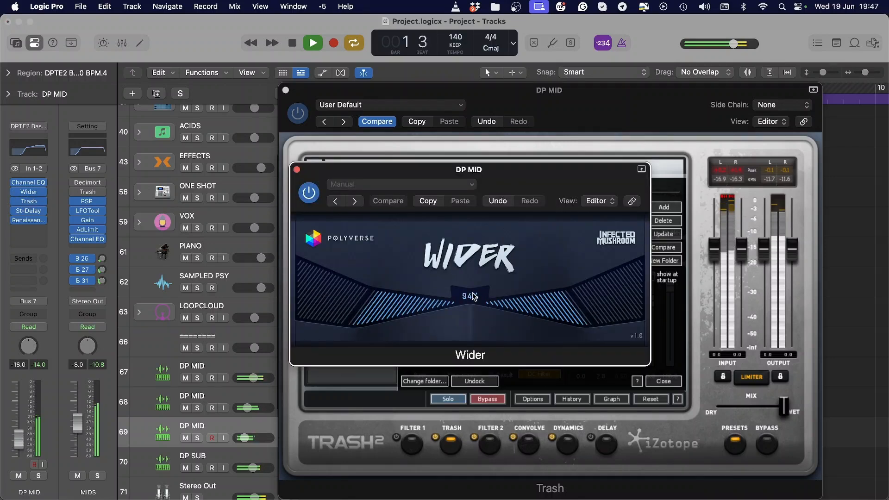
drag(474, 296, 469, 316)
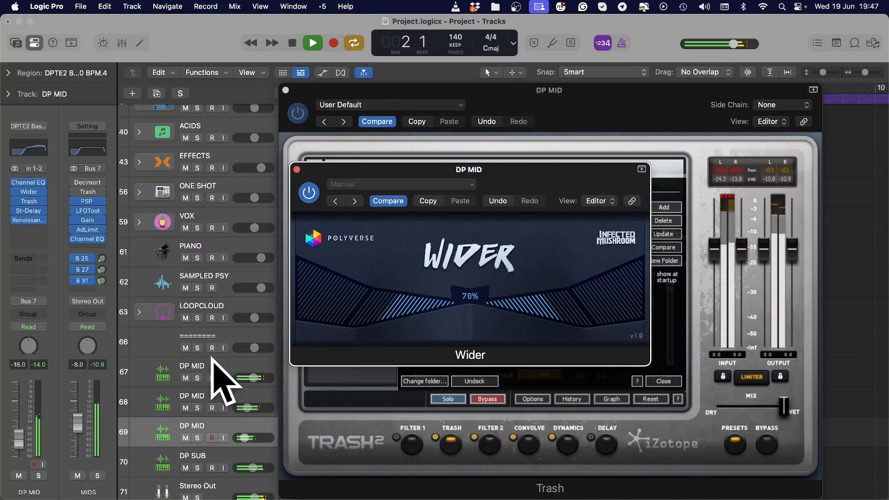
click(199, 402)
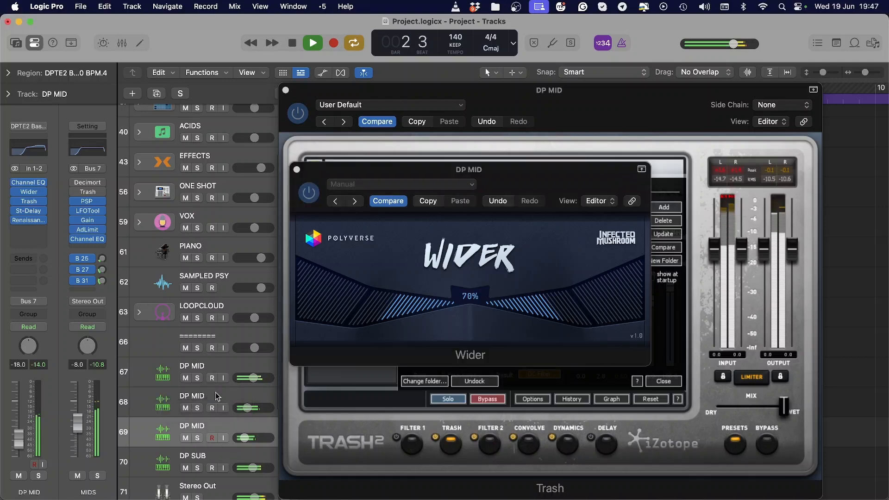
Raise the second DP MID's stereo widening in Wider to 78% and hide the open plug-in windows.
click(24, 193)
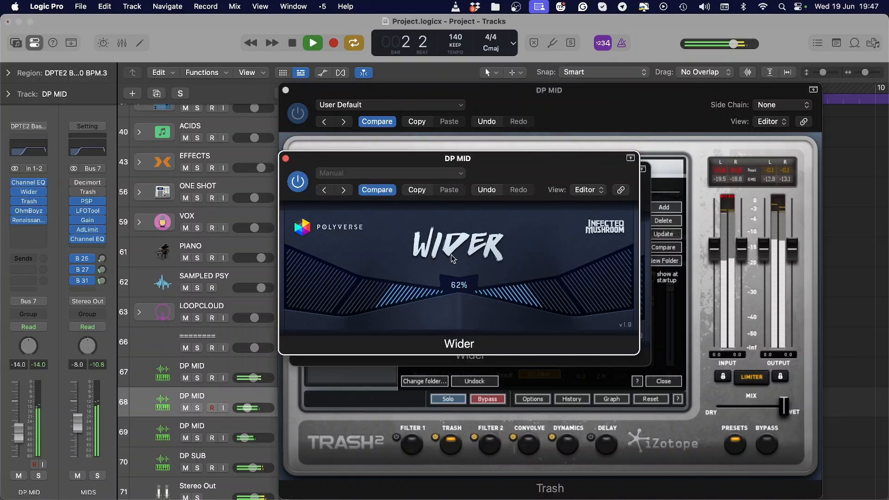
drag(454, 243, 453, 247)
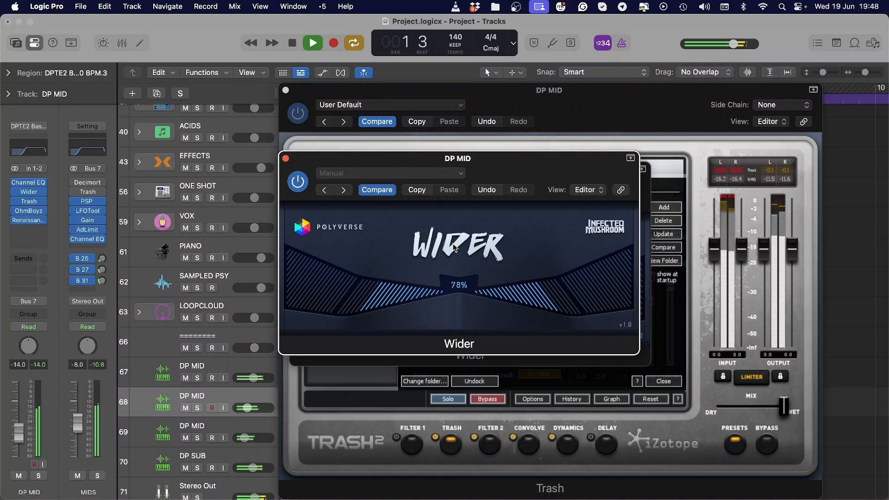
key(v)
Audition the looped bass while briefly muting and unmuting the first and third DP MID tracks, and stop playback.
click(205, 366)
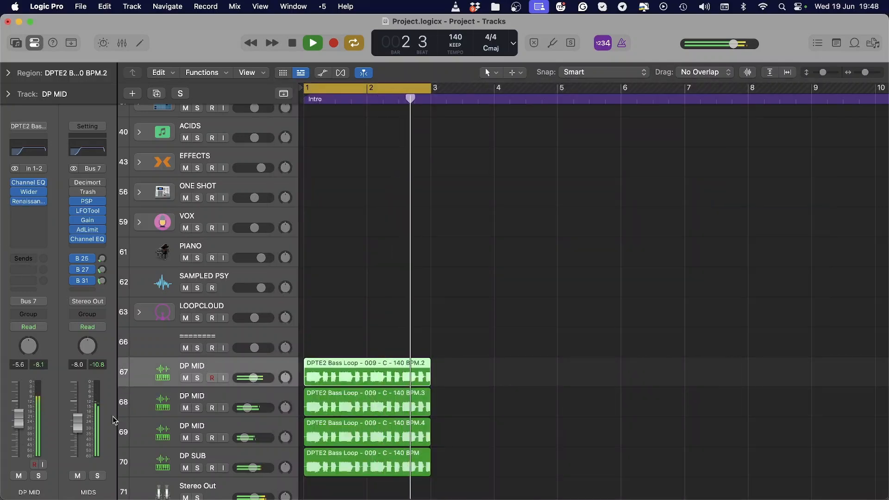
click(185, 379)
click(186, 378)
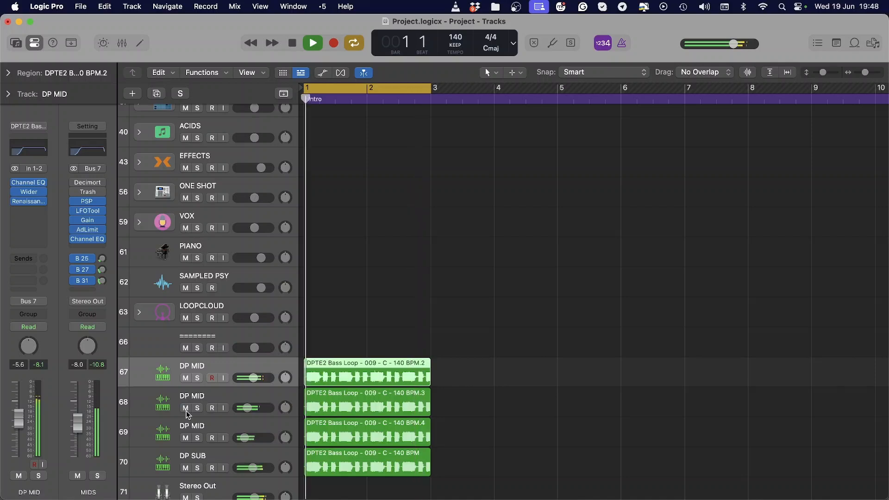
click(185, 438)
click(186, 438)
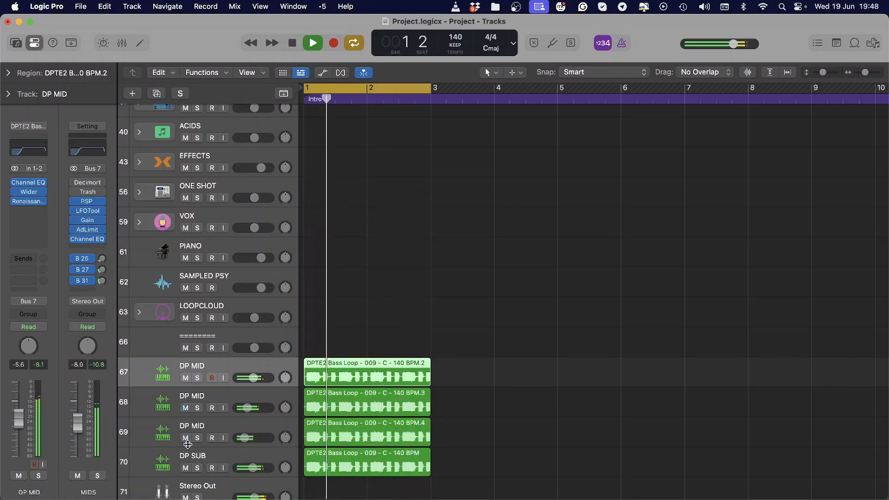
key(space)
scroll(361, 333, down, 3)
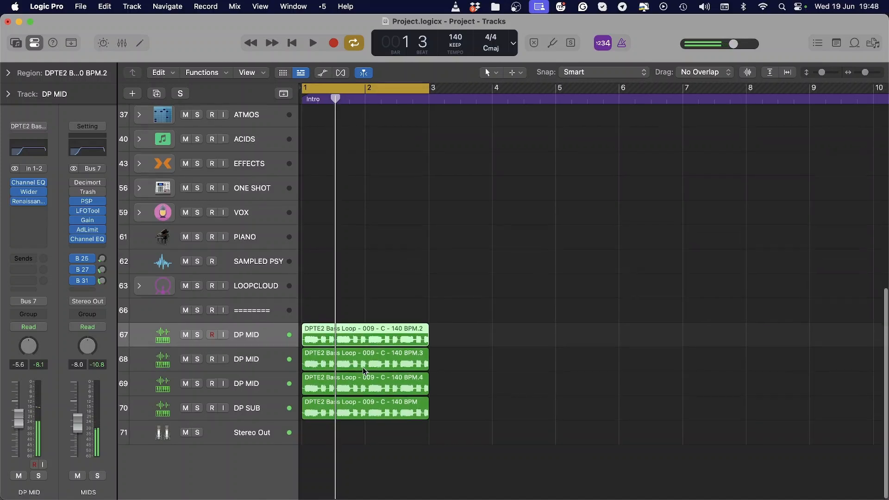
scroll(362, 332, down, 2)
click(363, 331)
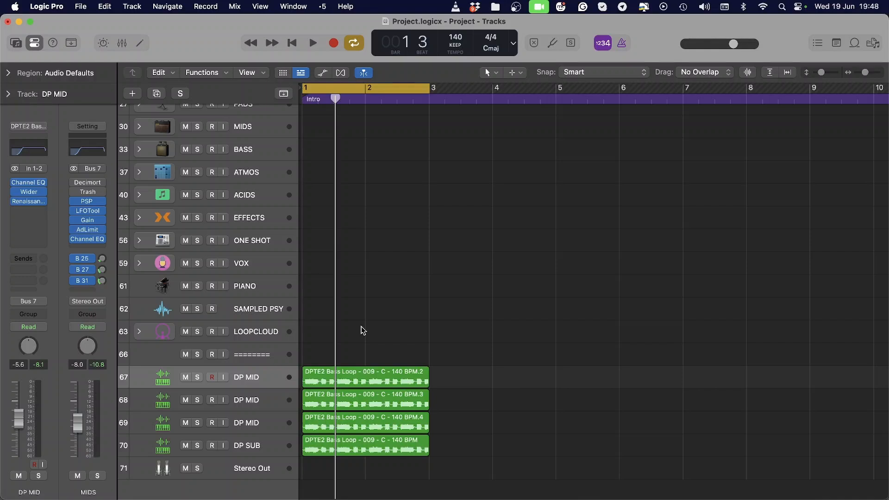
Examine the third DP MID's Channel EQ while playing the track soloed, and remove the solo.
click(243, 431)
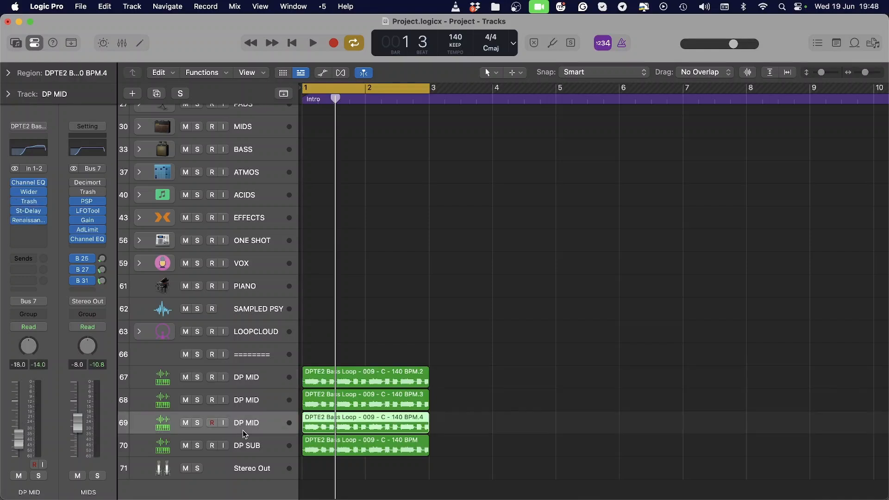
click(31, 154)
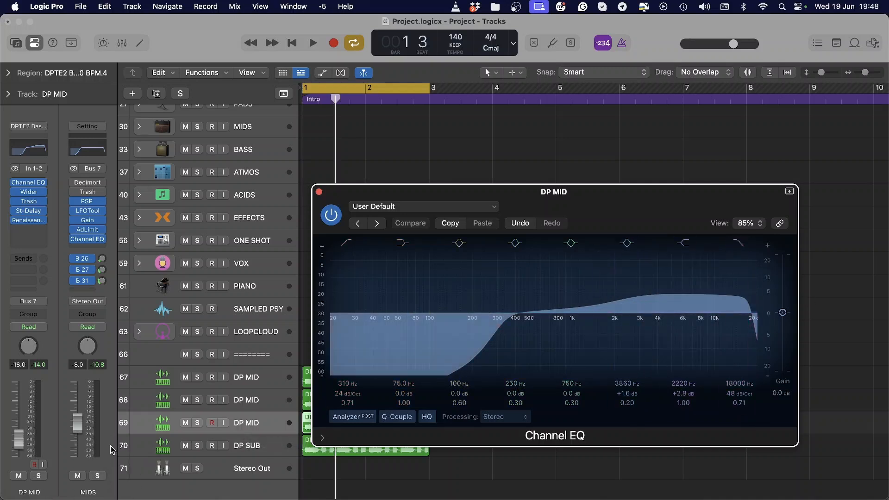
key(s)
key(space)
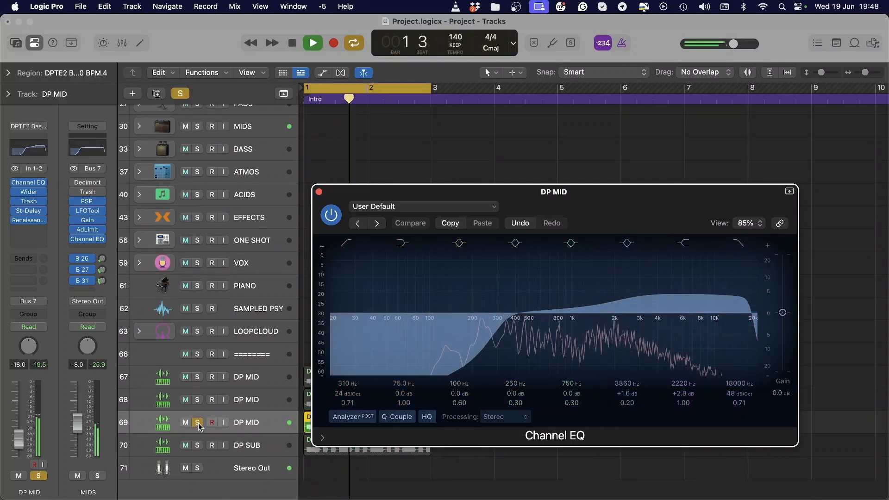
click(197, 424)
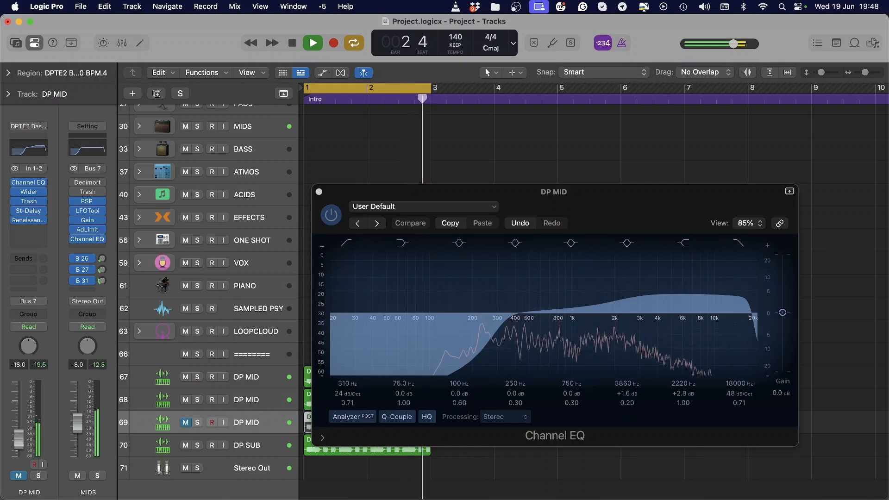
Set the third DP MID's level to -19.5 dB, compare the mix with it muted and unmuted, and close its Channel EQ.
drag(18, 437, 16, 453)
key(space)
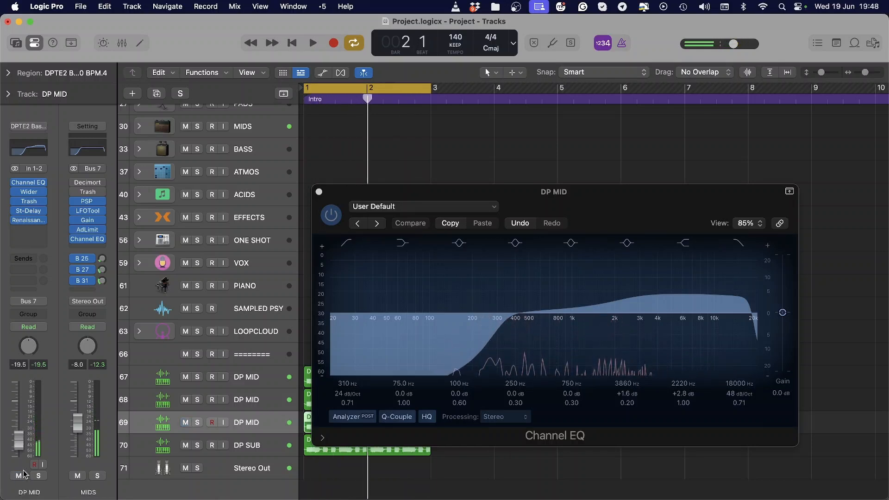
key(space)
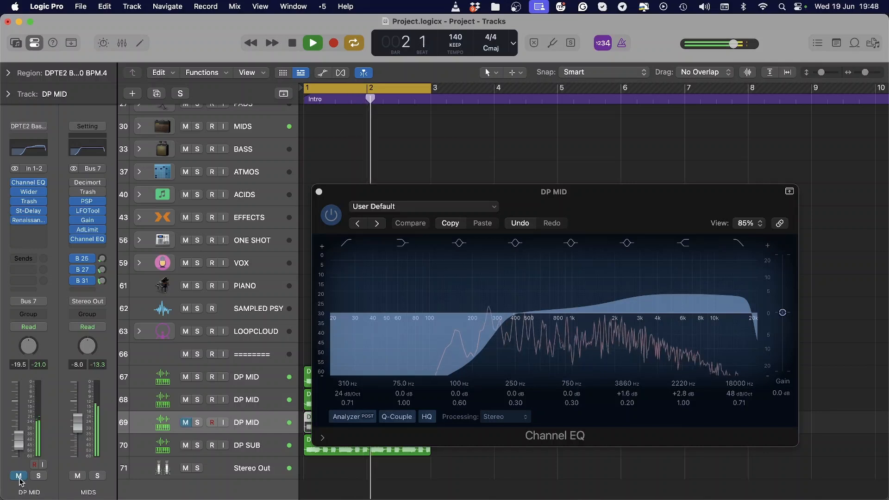
click(464, 165)
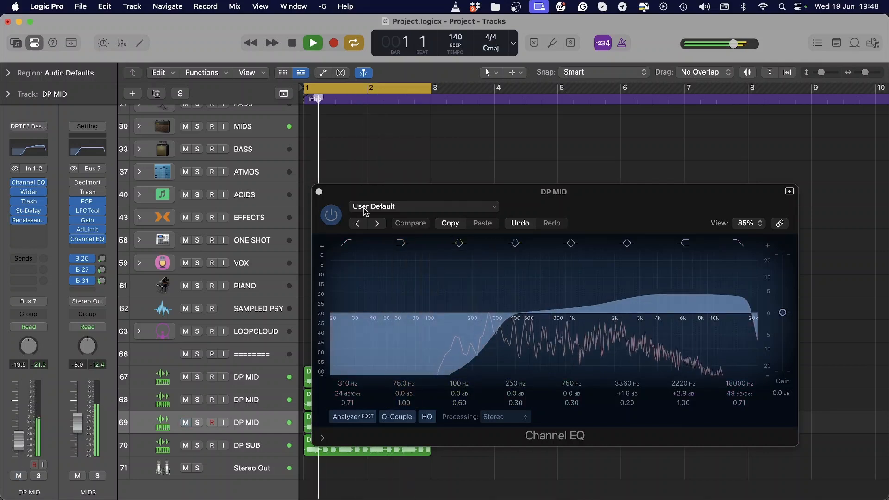
key(space)
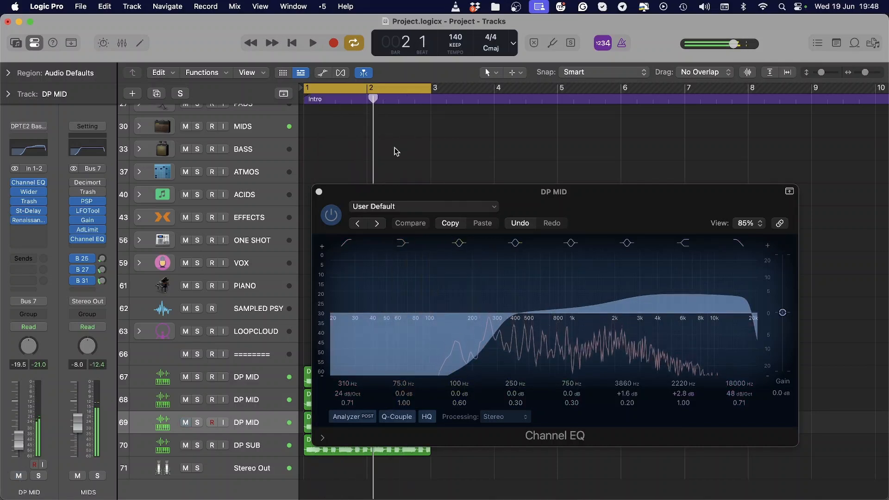
key(super+w)
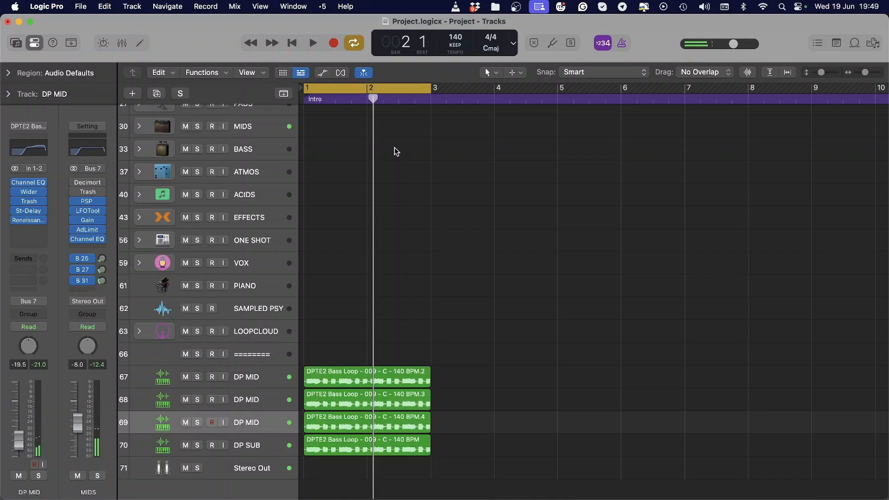